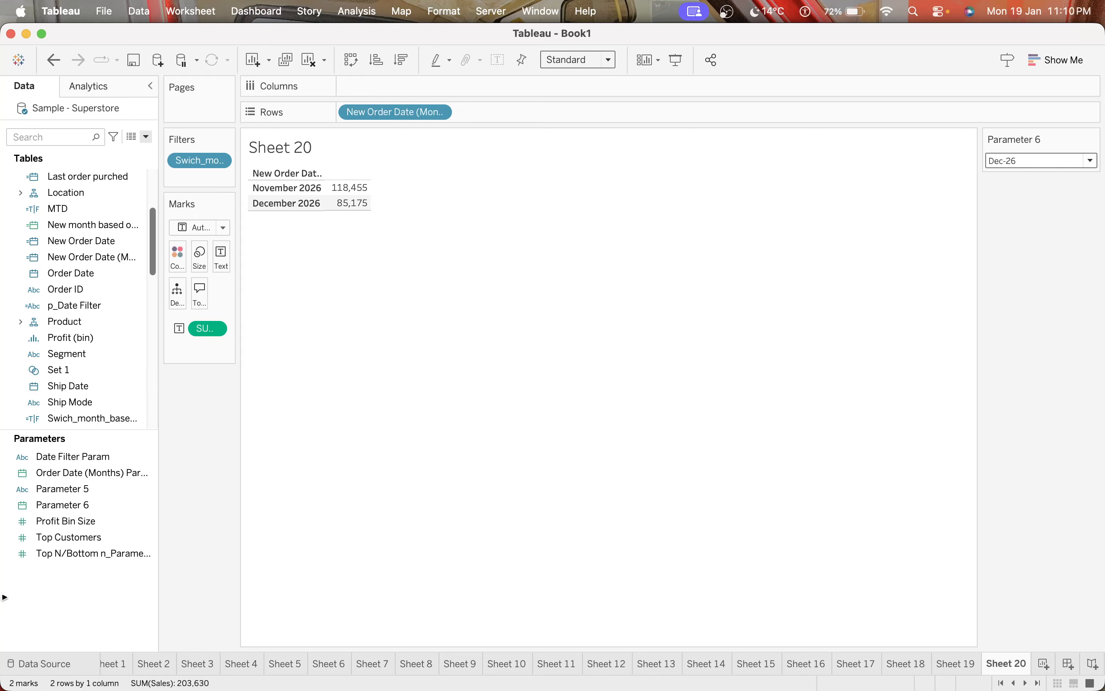
# - Test the Parameter 6 month selection with Jan-26 and Dec-26, checking the sales rows shown for each choice
pyautogui.click(1079, 163)
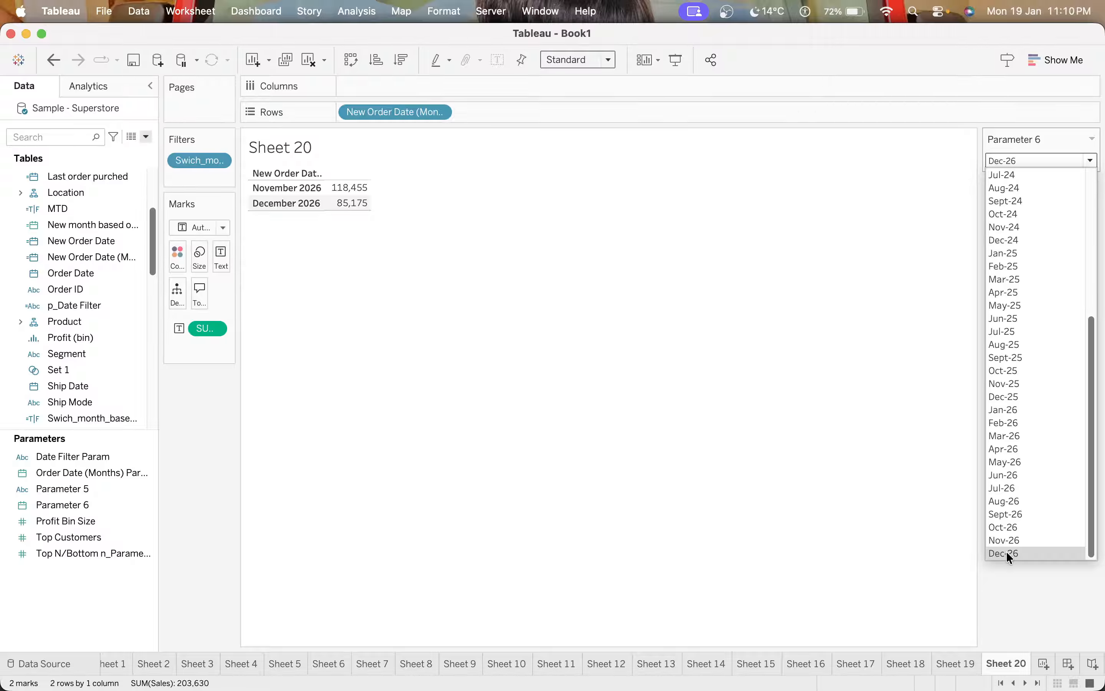
pyautogui.click(1022, 410)
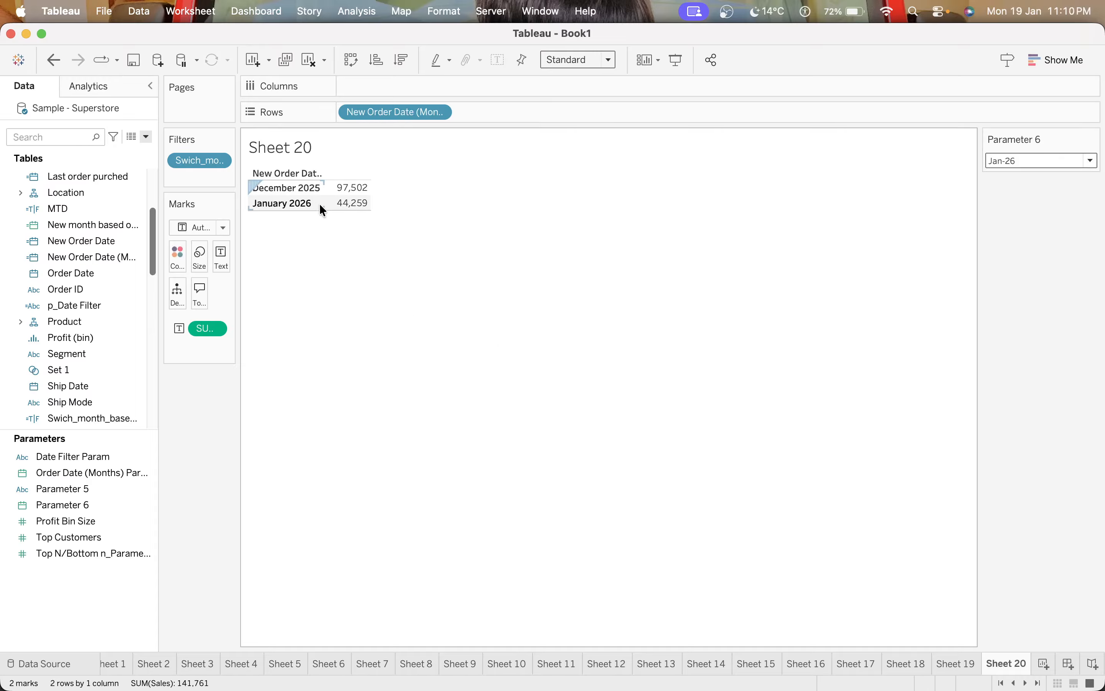
pyautogui.moveTo(349, 194)
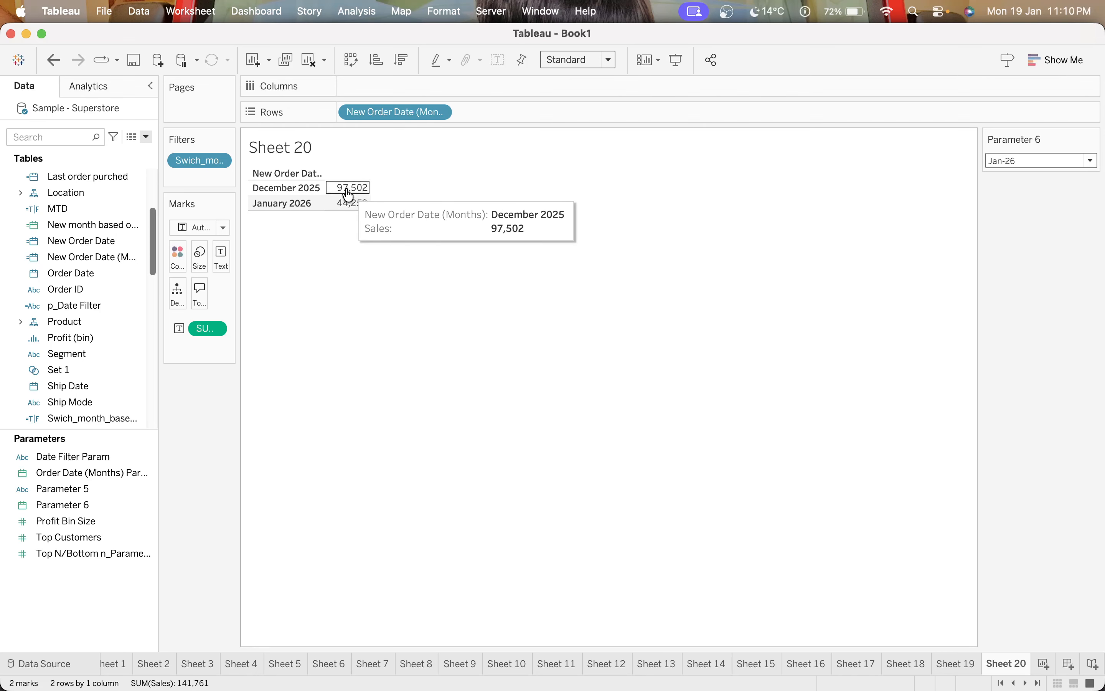
pyautogui.click(1091, 160)
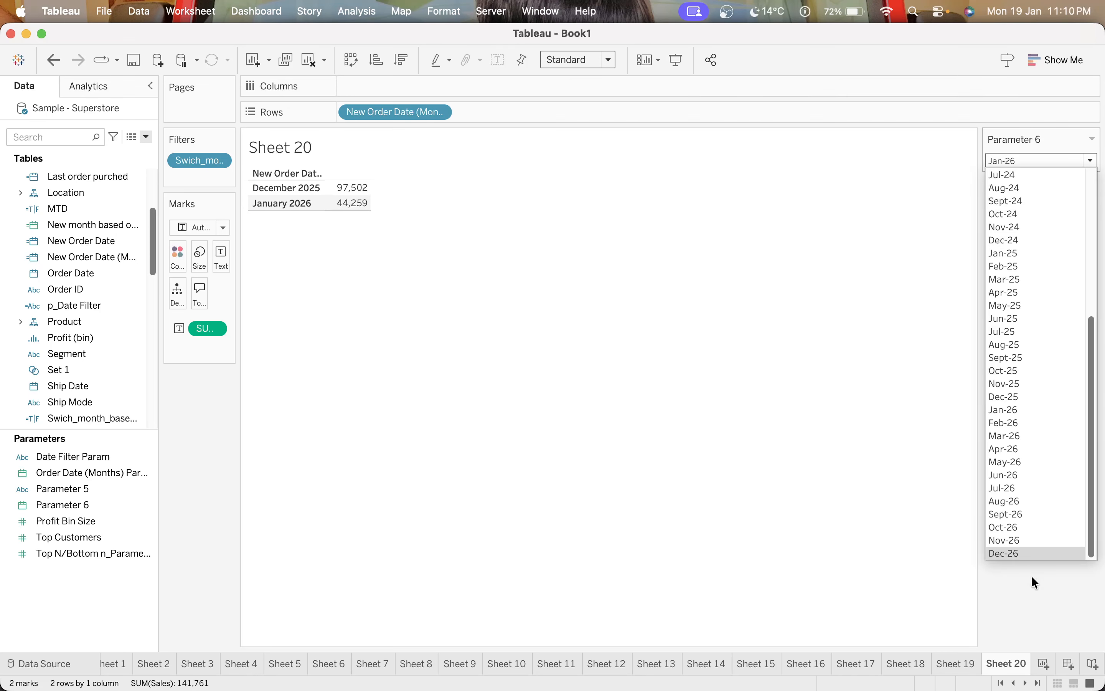
pyautogui.click(1021, 550)
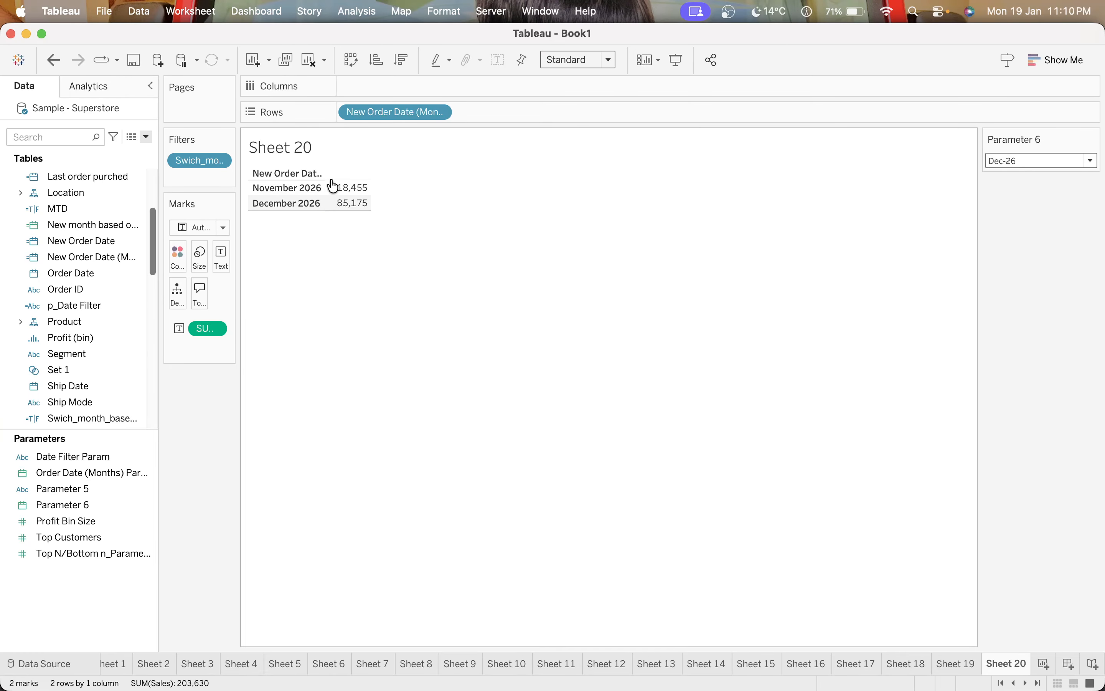
pyautogui.moveTo(347, 199)
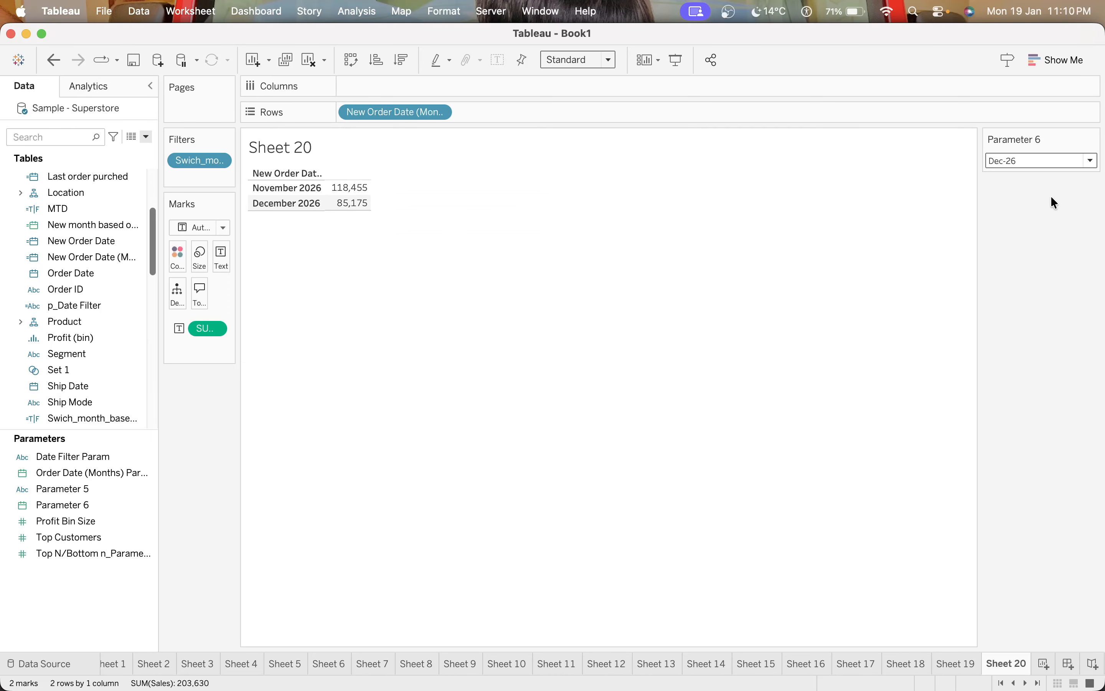
# - Try May-26 as the Parameter 6 month and finish with Feb-26 selected
pyautogui.click(1090, 160)
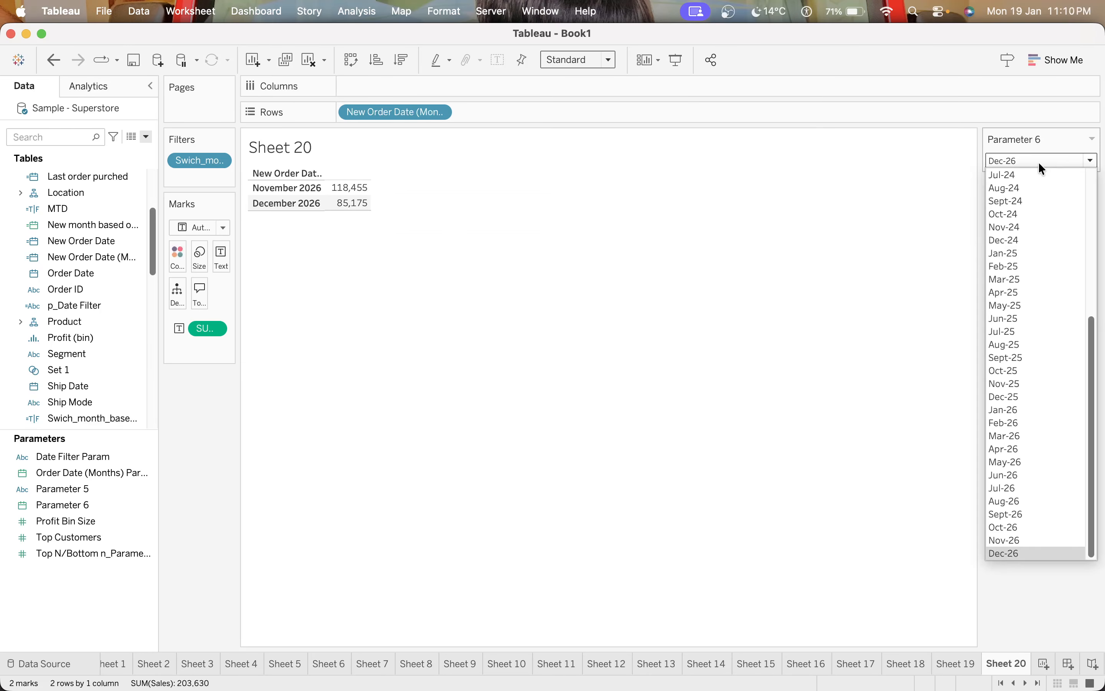
pyautogui.click(1018, 460)
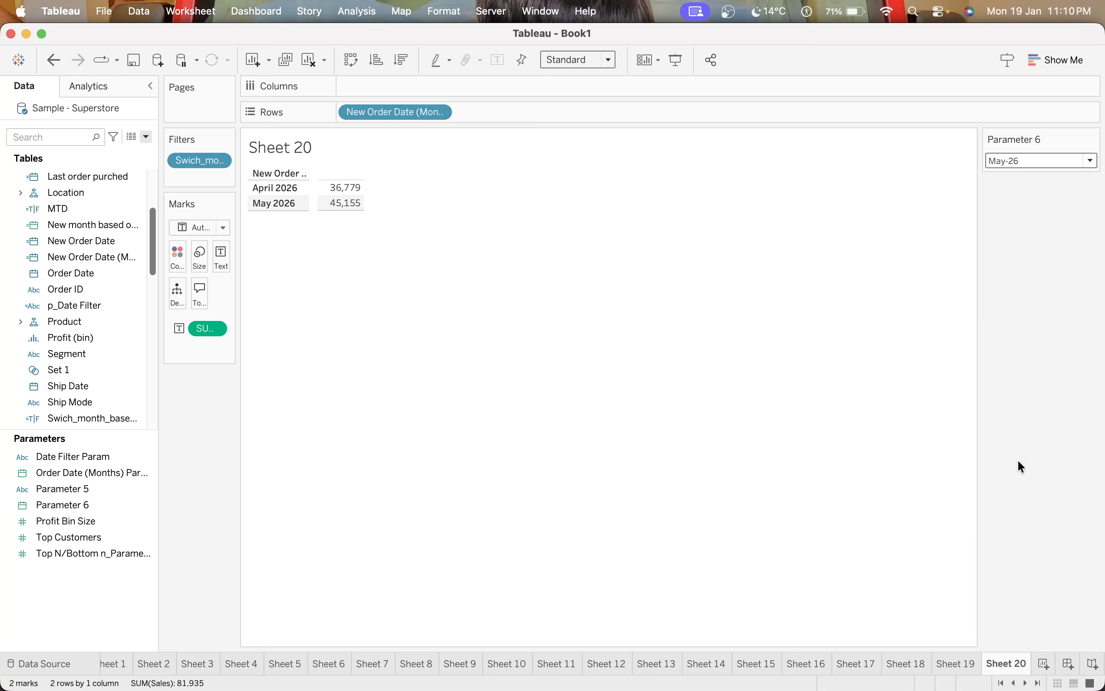
pyautogui.click(1011, 163)
pyautogui.click(1036, 423)
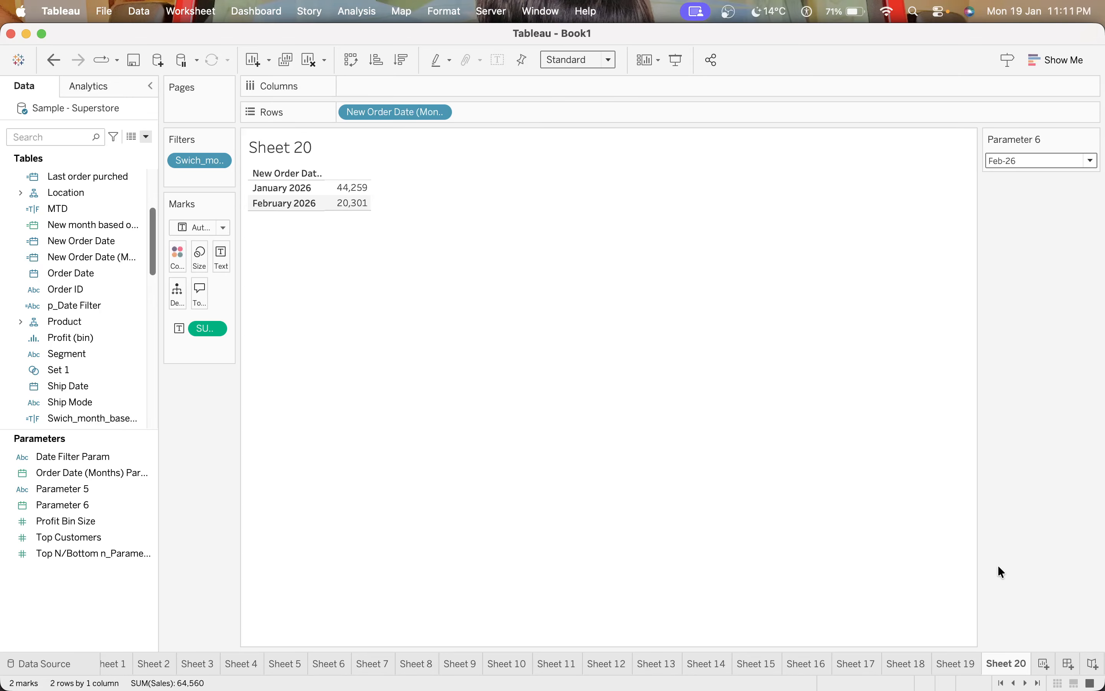
# - Create a new worksheet, find the Customer Name field by searching for "cus", and list all customers on Rows
pyautogui.click(1046, 665)
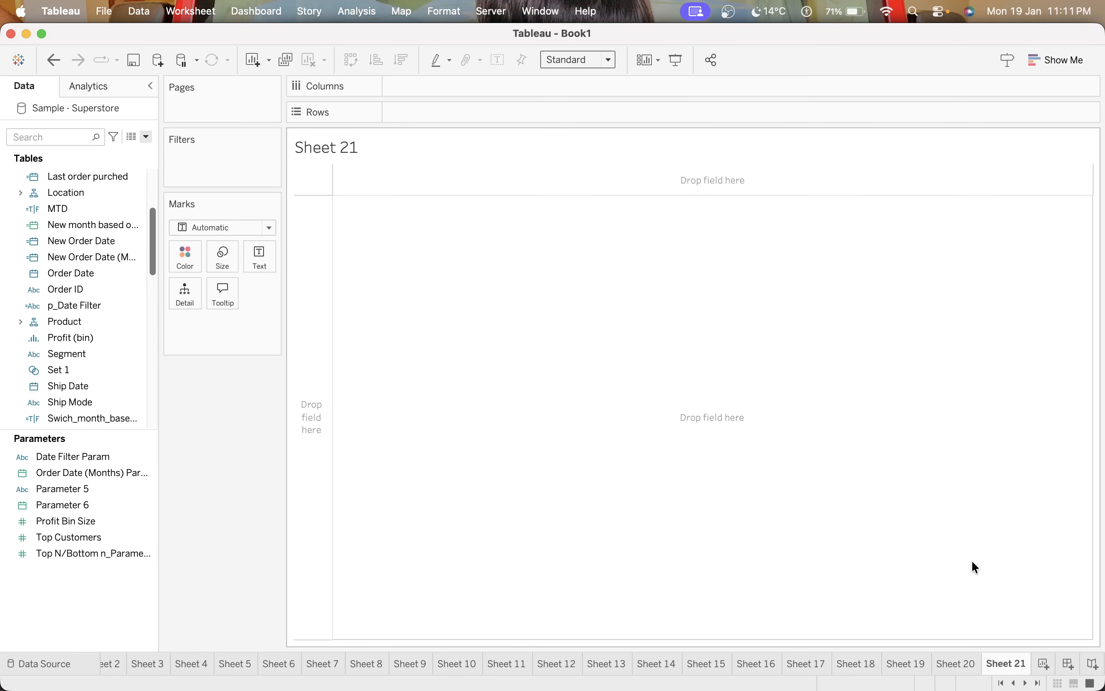
pyautogui.click(84, 138)
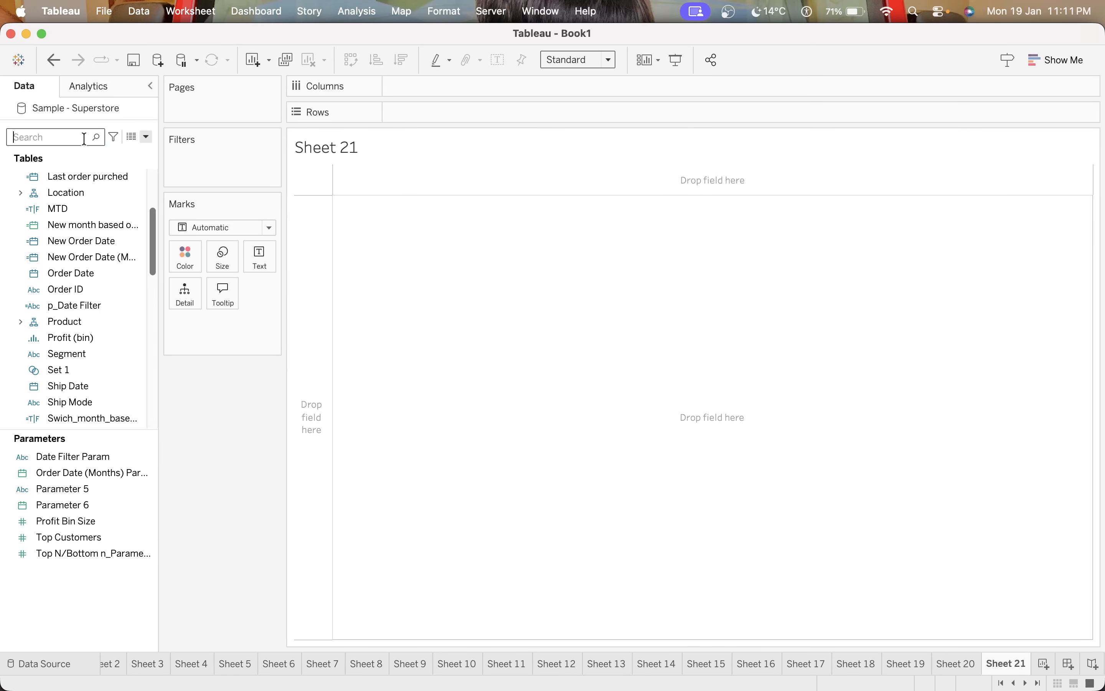
pyautogui.write('cus')
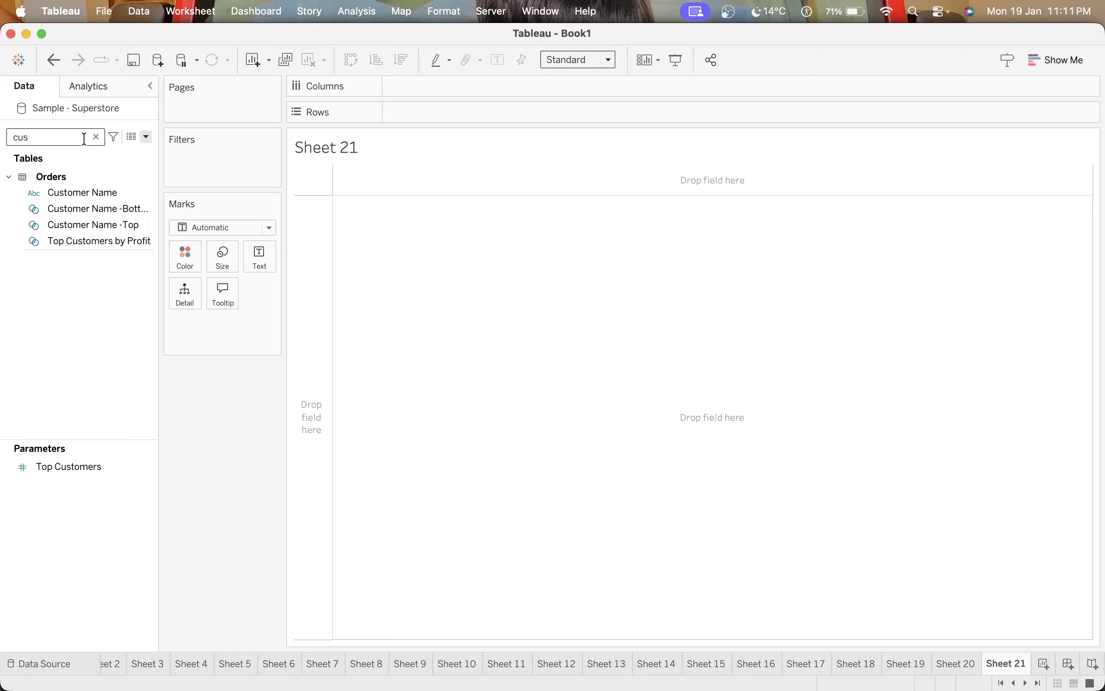
pyautogui.click(90, 196)
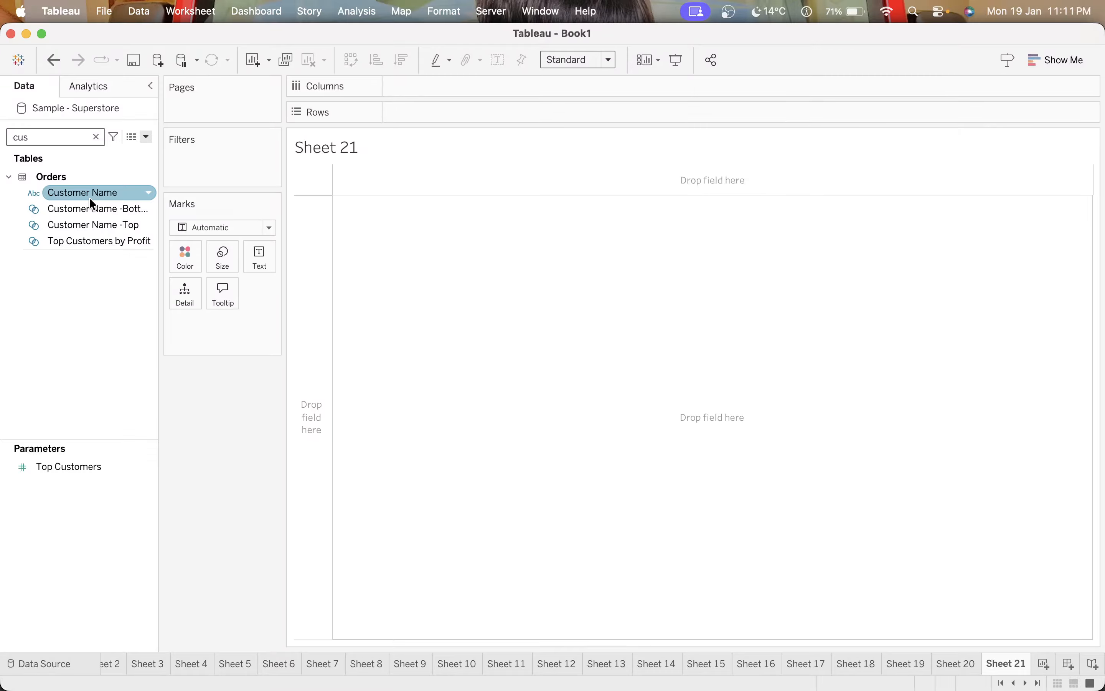
pyautogui.doubleClick(89, 197)
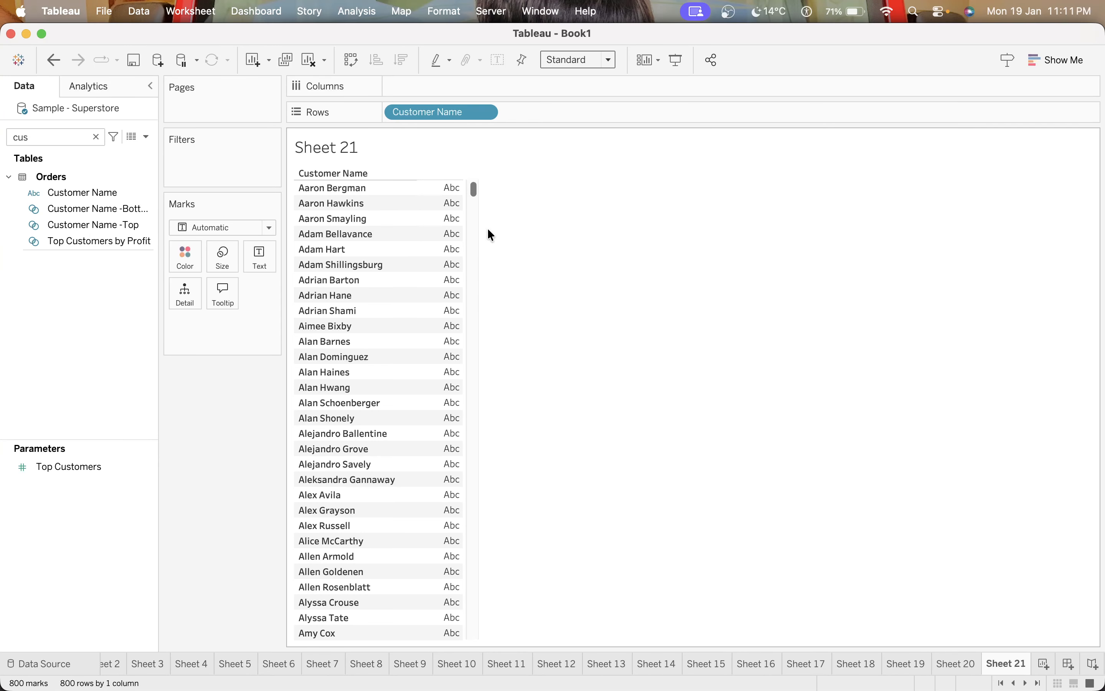
pyautogui.moveTo(475, 196); pyautogui.dragTo(498, 182)
# - Add another new worksheet, search the fields for "new", and place New Order Date on Rows
pyautogui.click(959, 663)
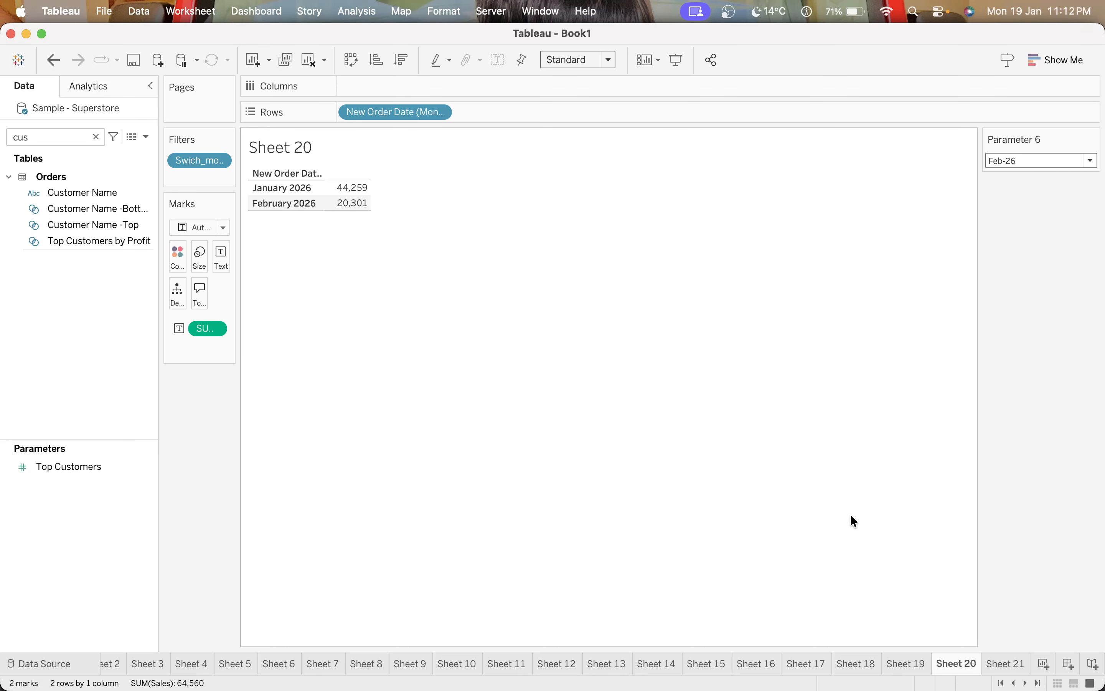
pyautogui.click(1043, 666)
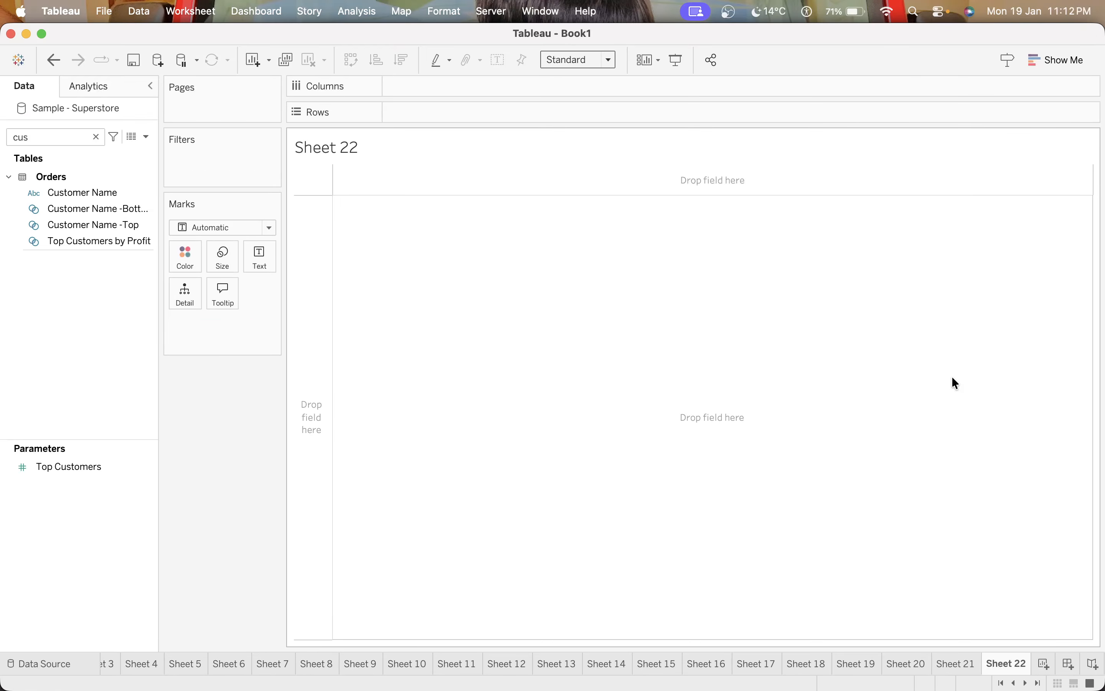
pyautogui.click(93, 138)
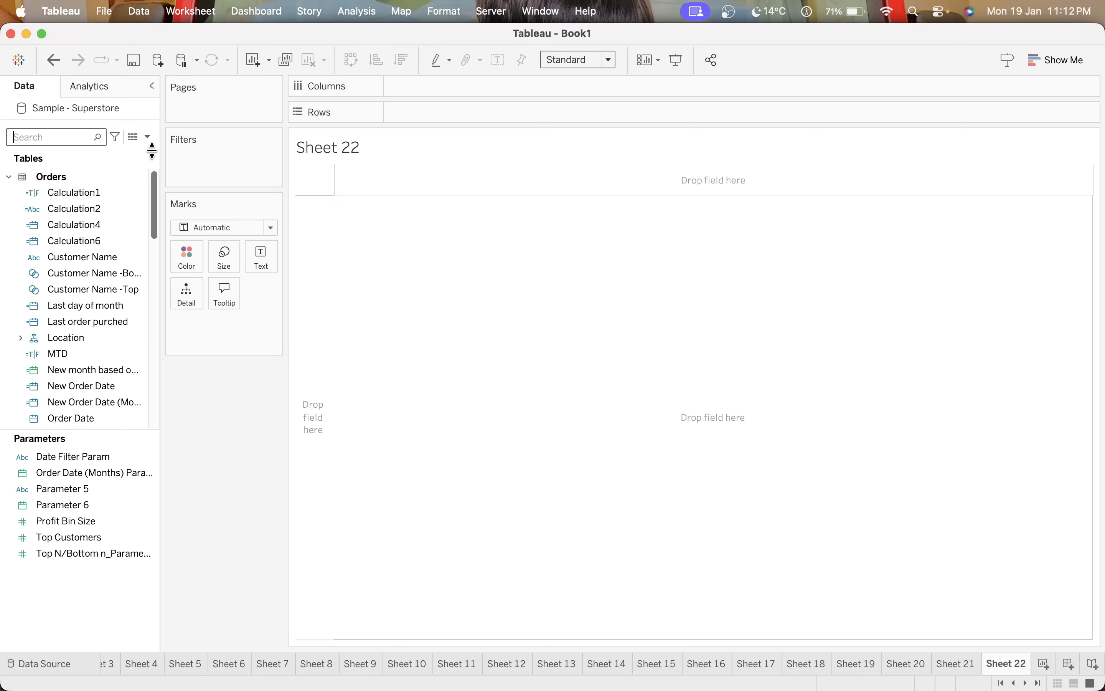
pyautogui.write('new')
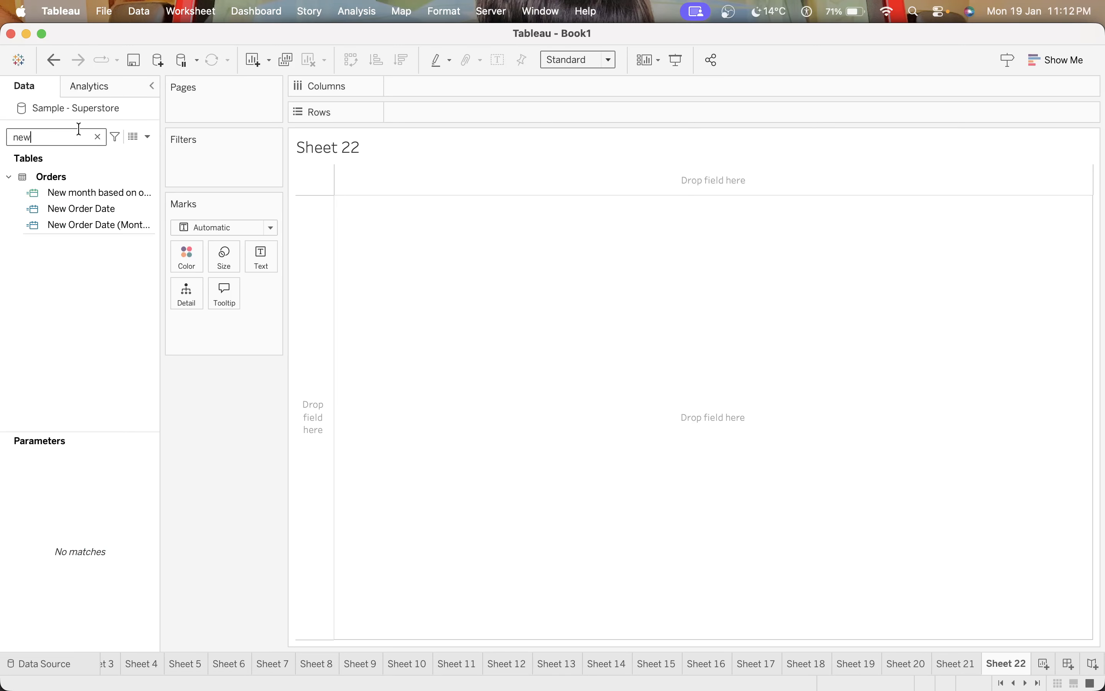
pyautogui.doubleClick(94, 209)
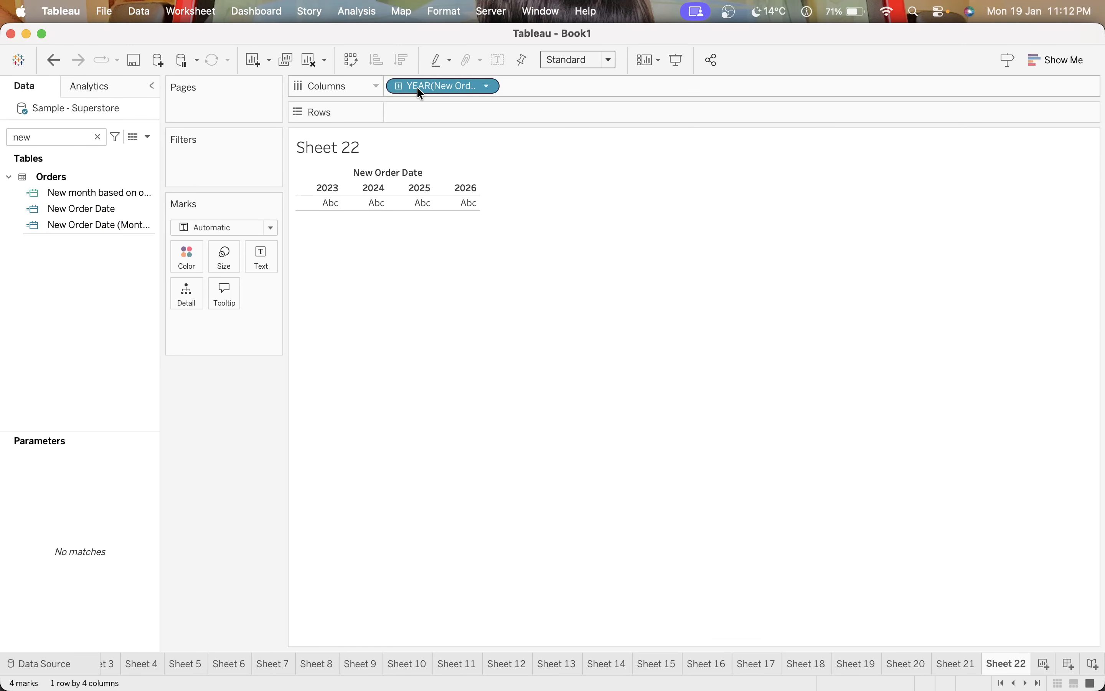
pyautogui.moveTo(417, 87); pyautogui.dragTo(426, 109)
# - Show New Order Date on Rows as discrete full-date day values and review the list from first to last date
pyautogui.rightClick(426, 108)
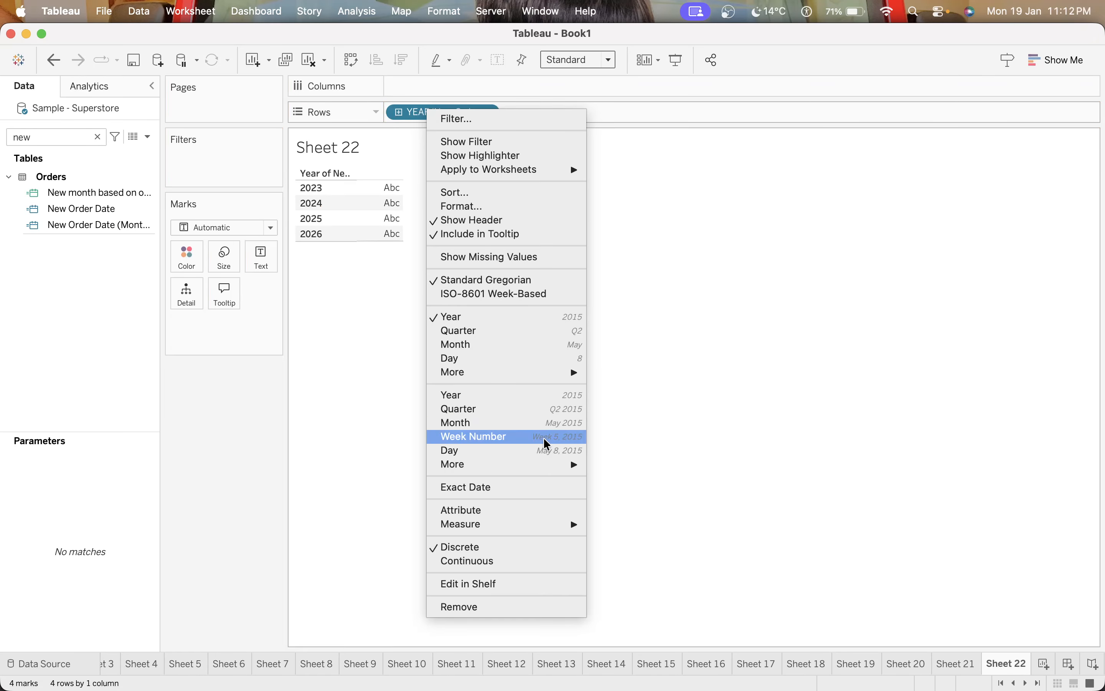
pyautogui.click(504, 451)
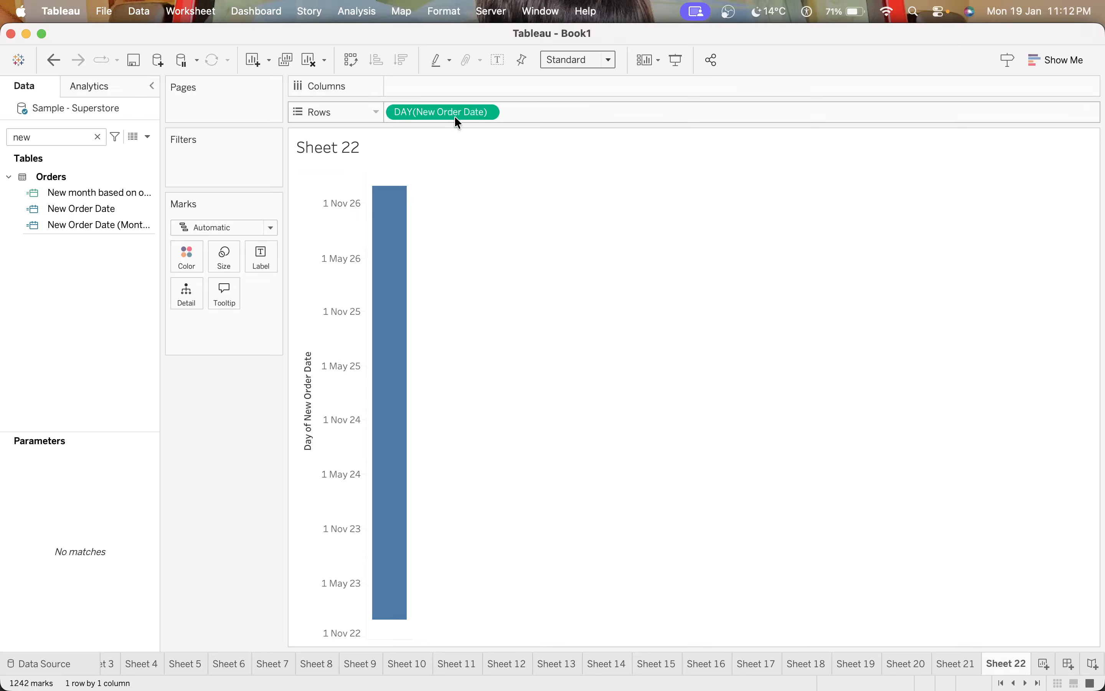
pyautogui.rightClick(454, 115)
pyautogui.click(565, 532)
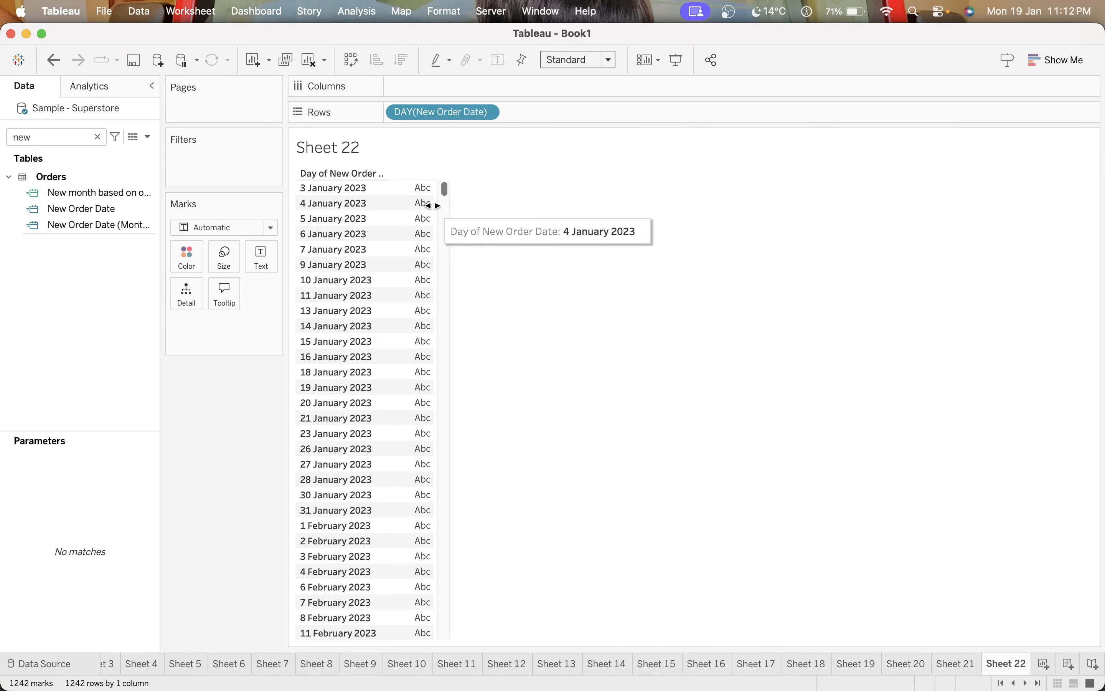
pyautogui.moveTo(445, 193); pyautogui.dragTo(450, 651)
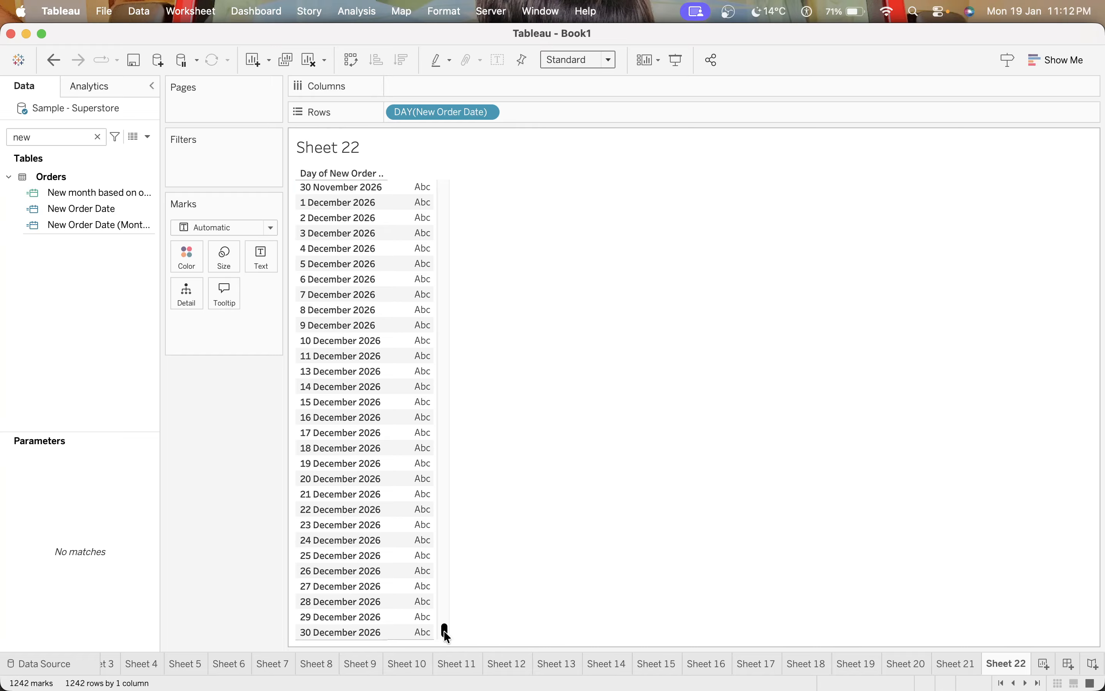
pyautogui.moveTo(445, 631); pyautogui.dragTo(464, 175)
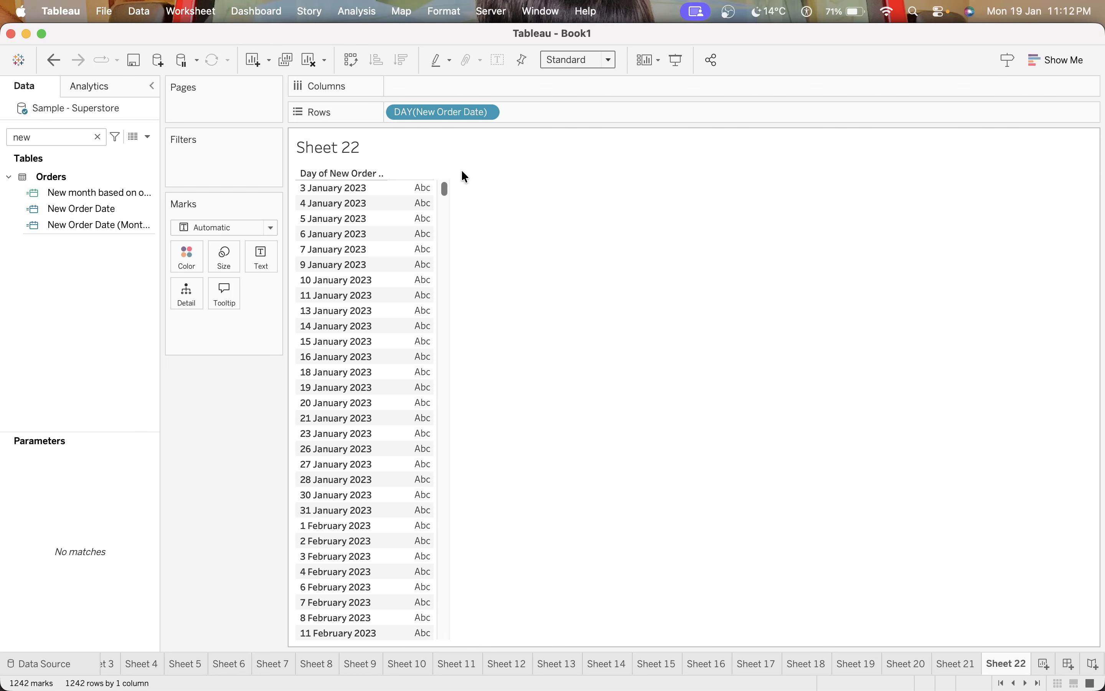
pyautogui.moveTo(445, 188); pyautogui.dragTo(446, 632)
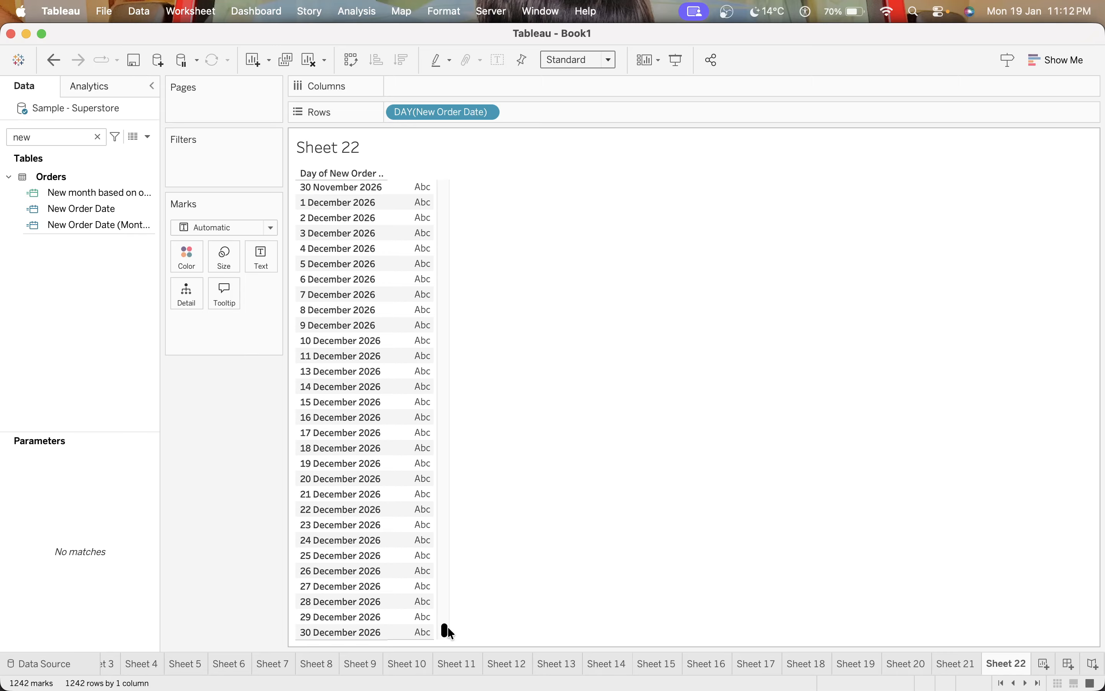
# - Find the New Order Date field by searching for "new" and start creating a custom date from it
pyautogui.click(98, 137)
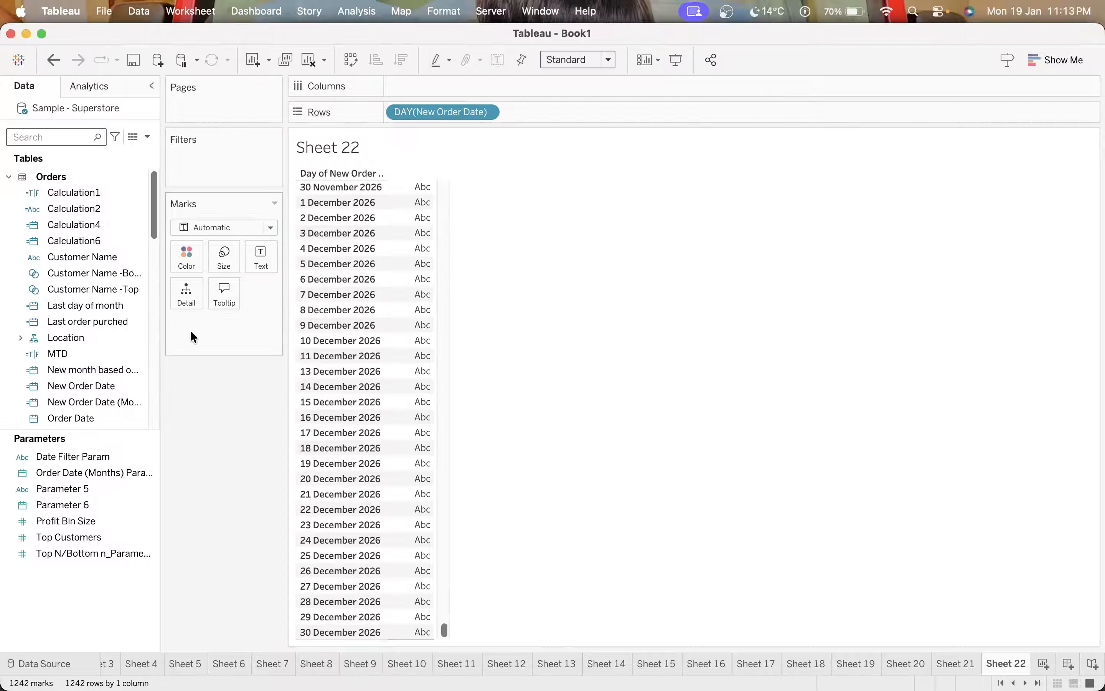
pyautogui.click(70, 137)
pyautogui.write('new')
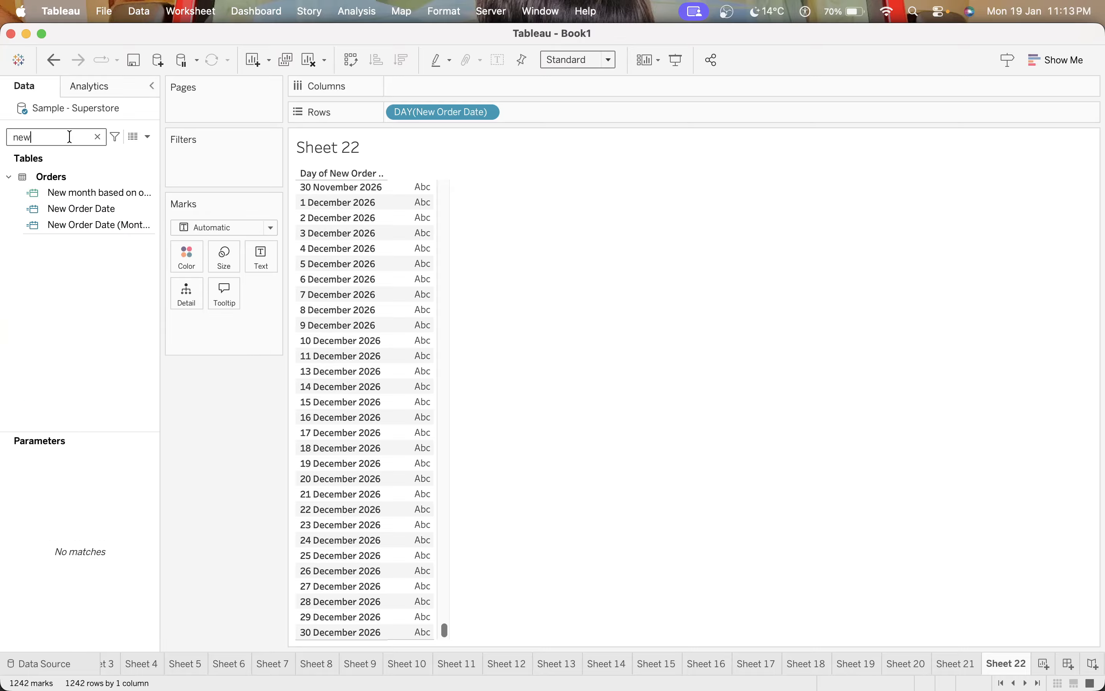
pyautogui.click(126, 212)
pyautogui.rightClick(125, 211)
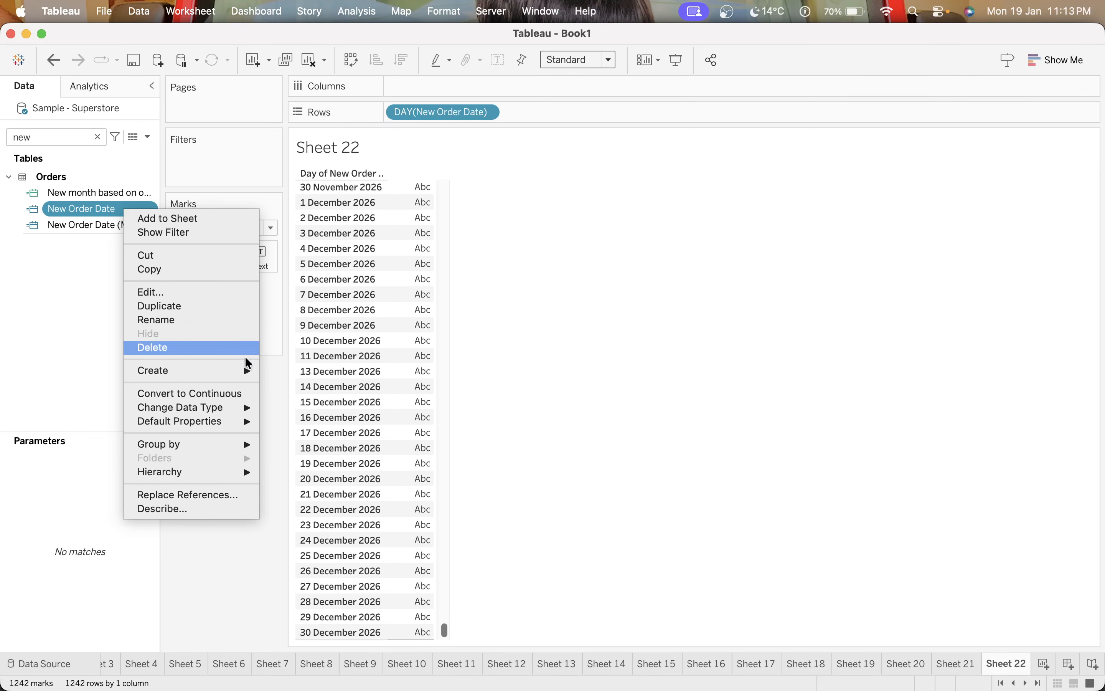
pyautogui.moveTo(247, 377)
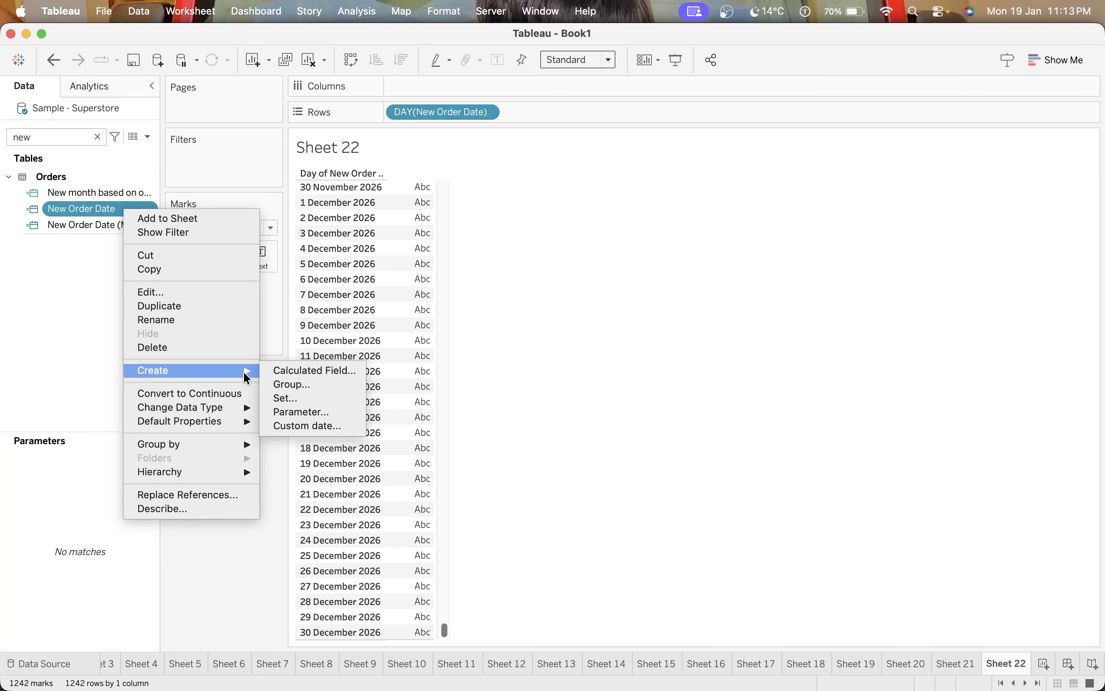
pyautogui.click(303, 425)
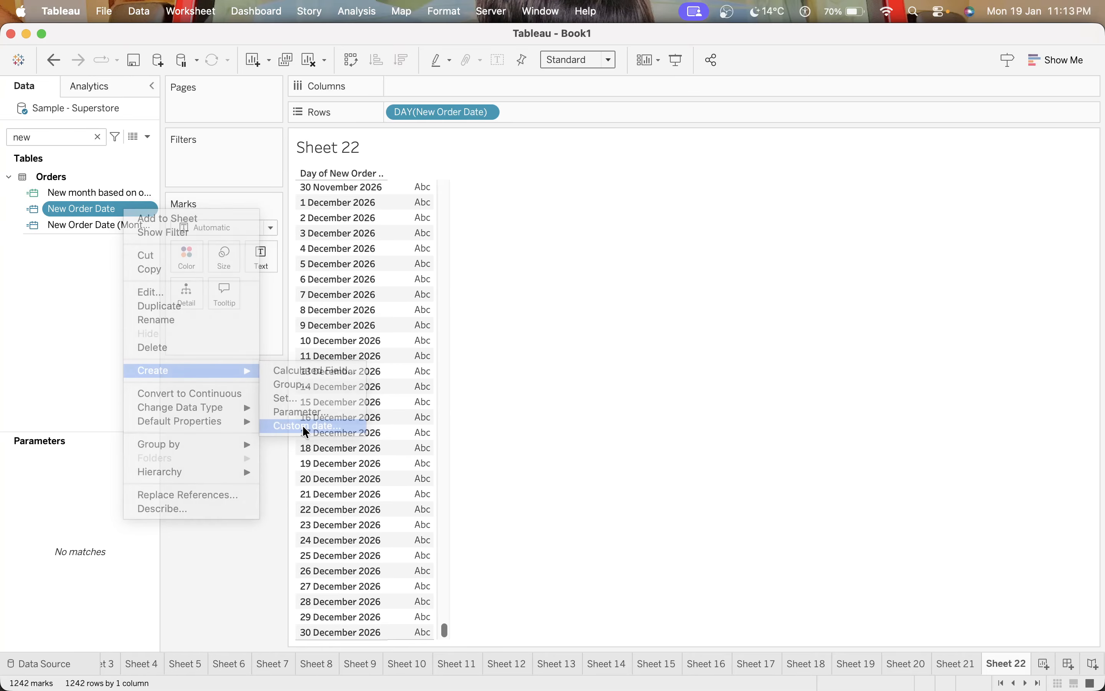
# - Name the custom date "2-New month_date"
pyautogui.moveTo(479, 325); pyautogui.dragTo(587, 326)
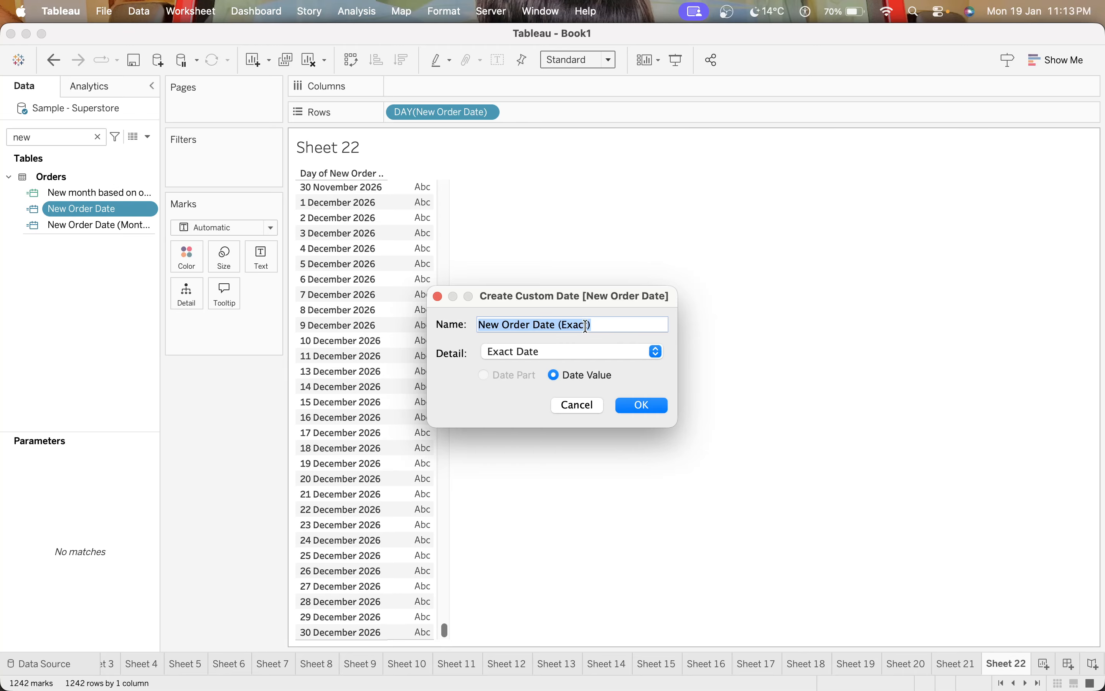
pyautogui.write('2-')
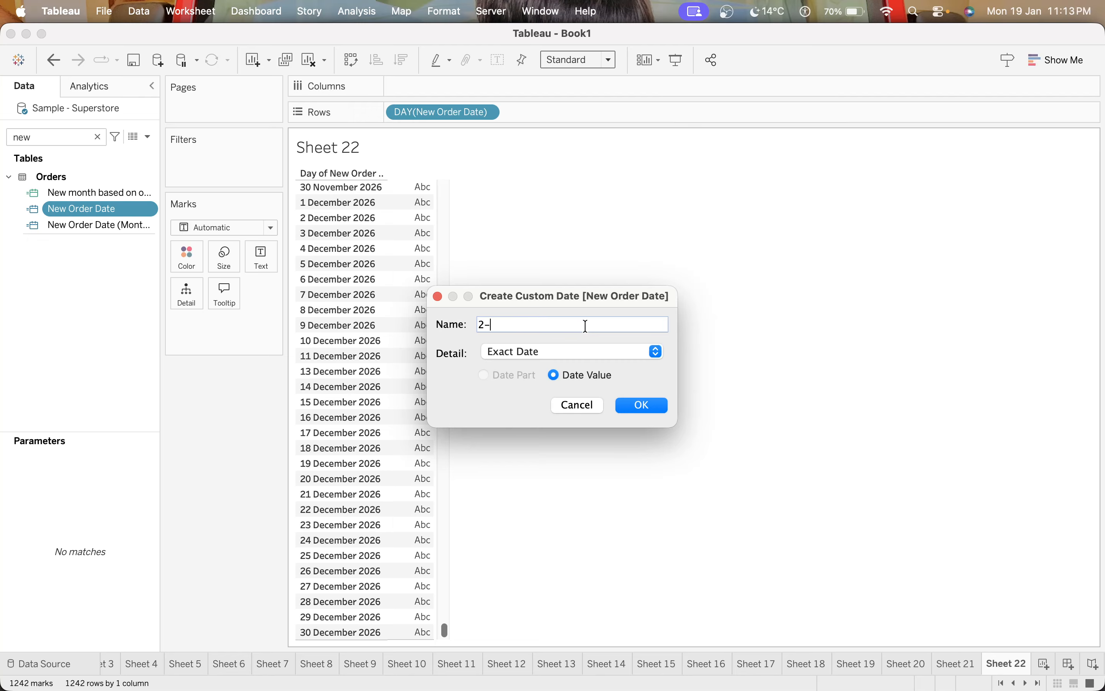
pyautogui.write('N')
pyautogui.write('mont')
pyautogui.press('BackSpace')
pyautogui.press('BackSpace')
pyautogui.press('BackSpace')
pyautogui.press('BackSpace')
pyautogui.write('month_date')
# - Set the detail level of the custom date to Months
pyautogui.click(564, 348)
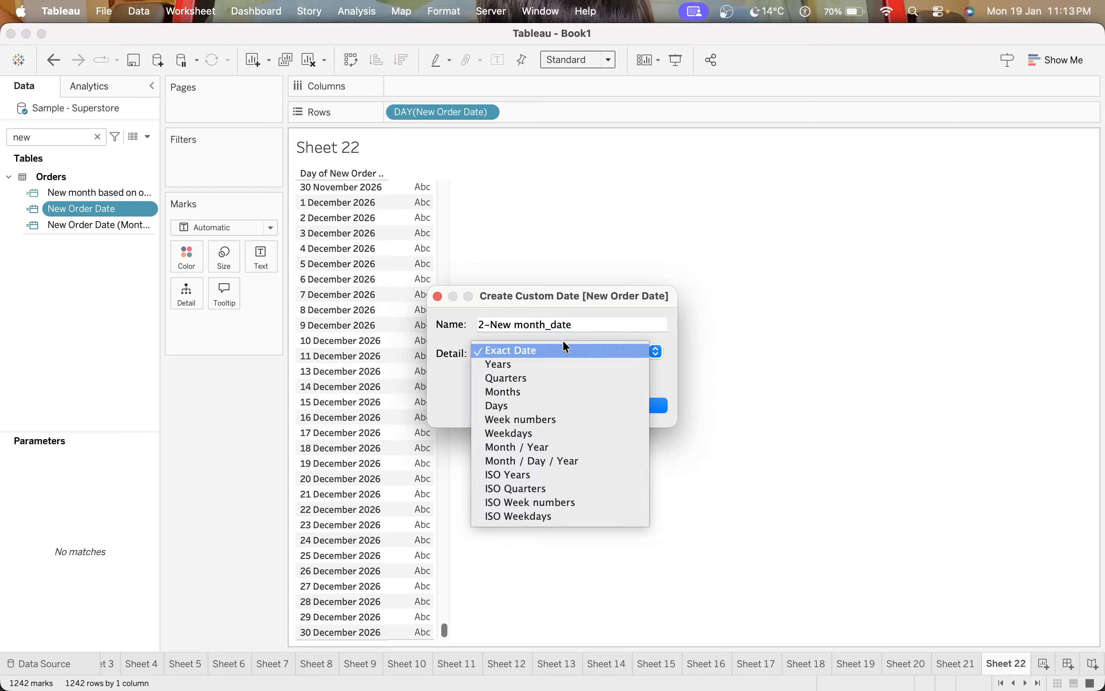
pyautogui.click(563, 342)
pyautogui.click(506, 355)
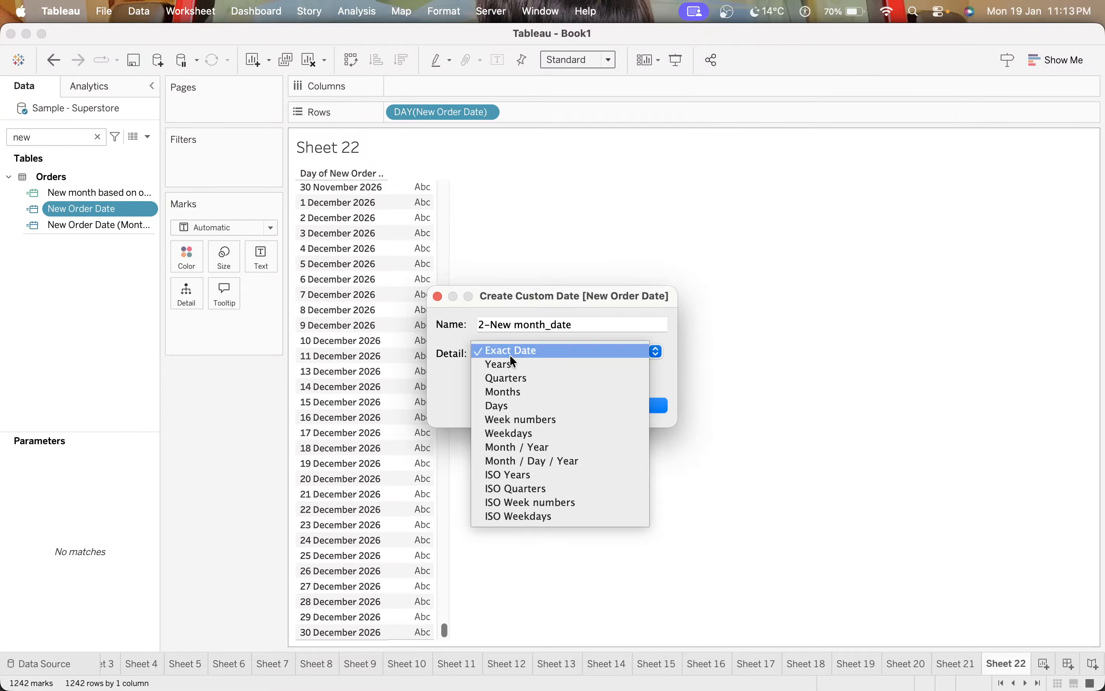
pyautogui.click(525, 391)
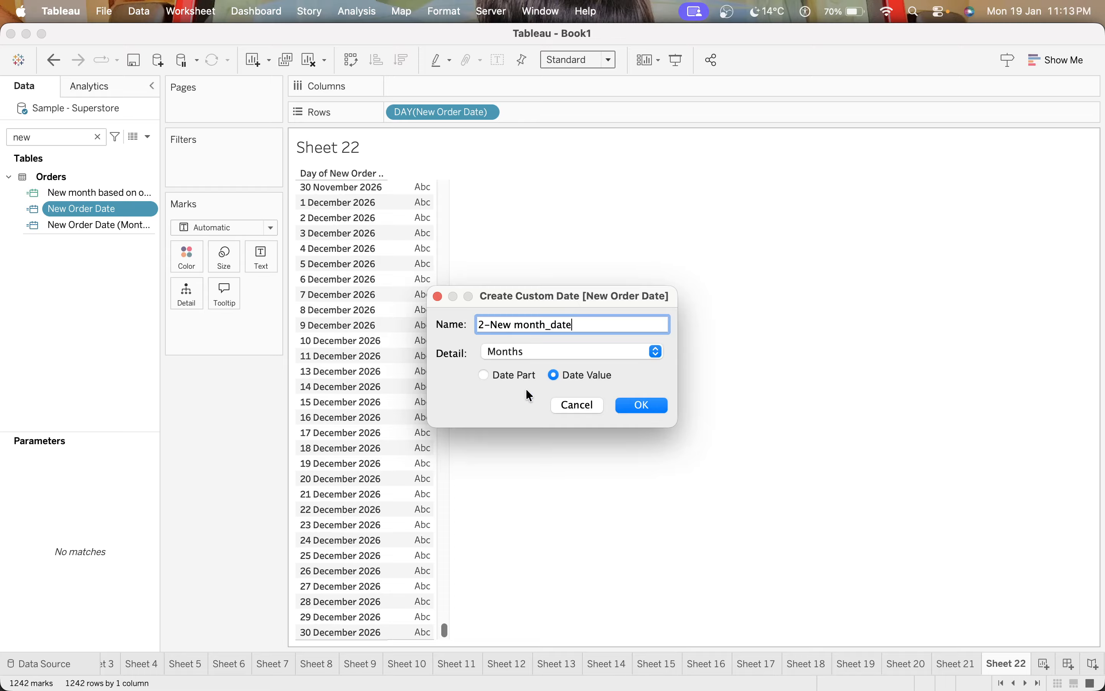
# - Change the custom date's detail level to Week numbers and create it as a date value
pyautogui.click(511, 355)
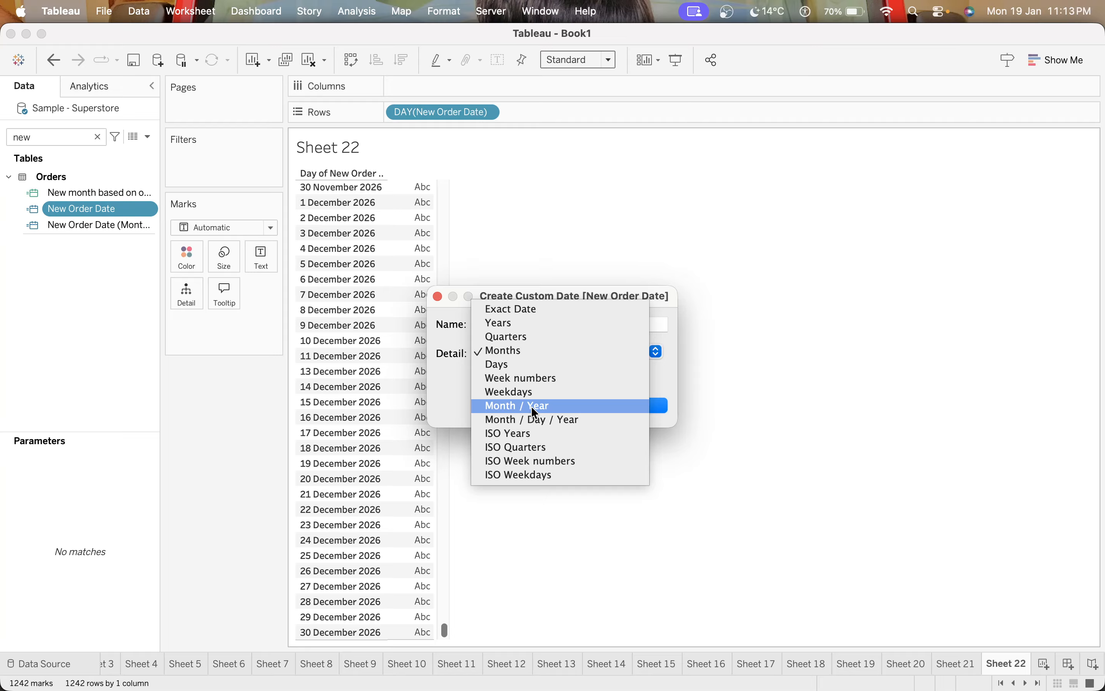
pyautogui.click(454, 382)
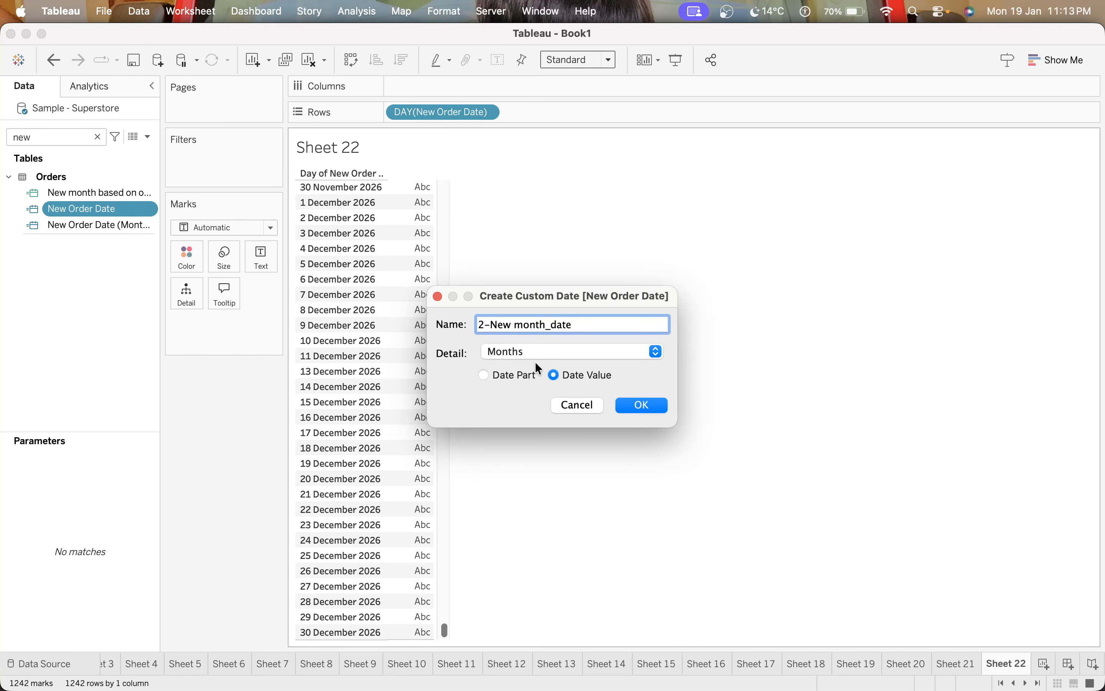
pyautogui.click(532, 354)
pyautogui.click(473, 380)
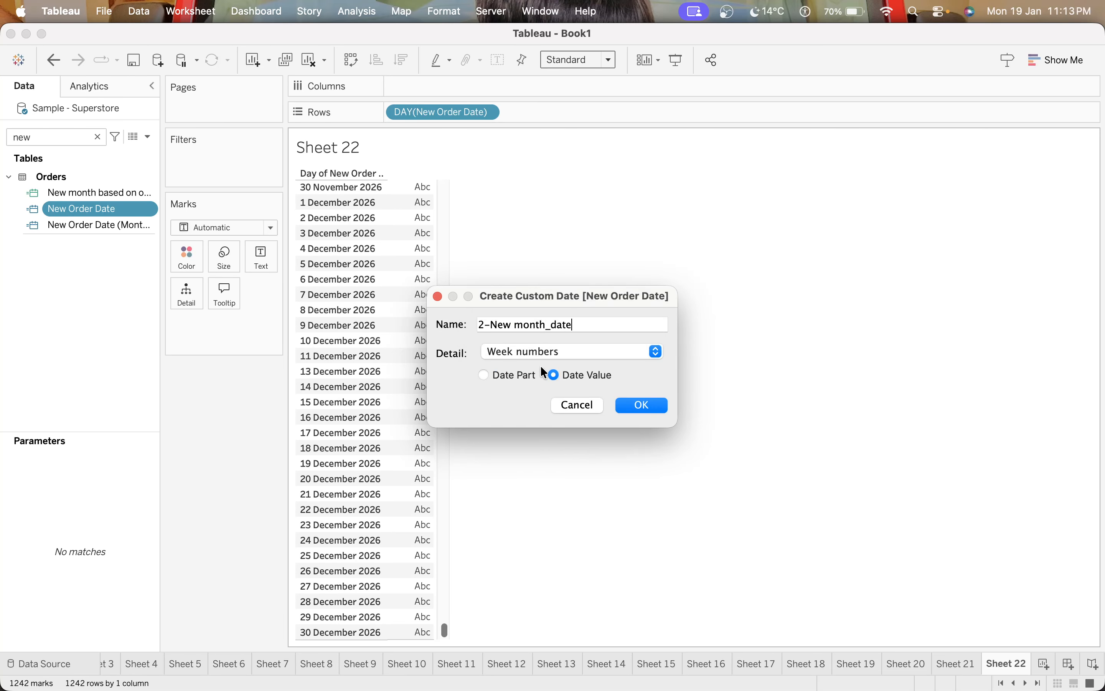
pyautogui.click(637, 403)
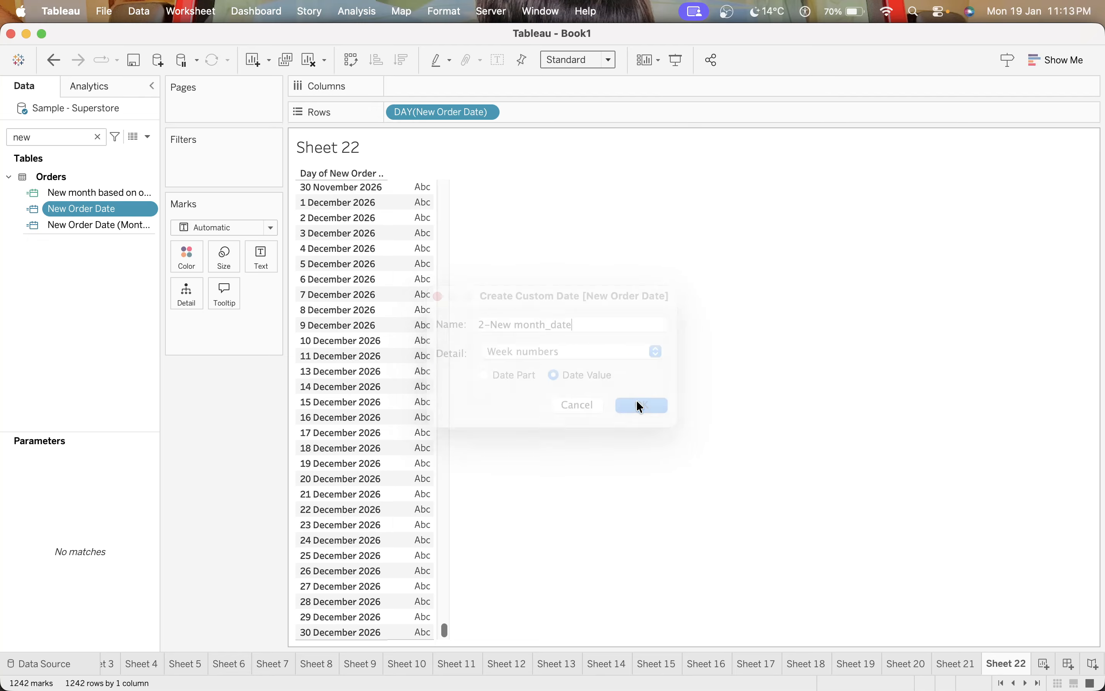
# - Start a new parameter and name it "Parameter - Month"
pyautogui.click(147, 137)
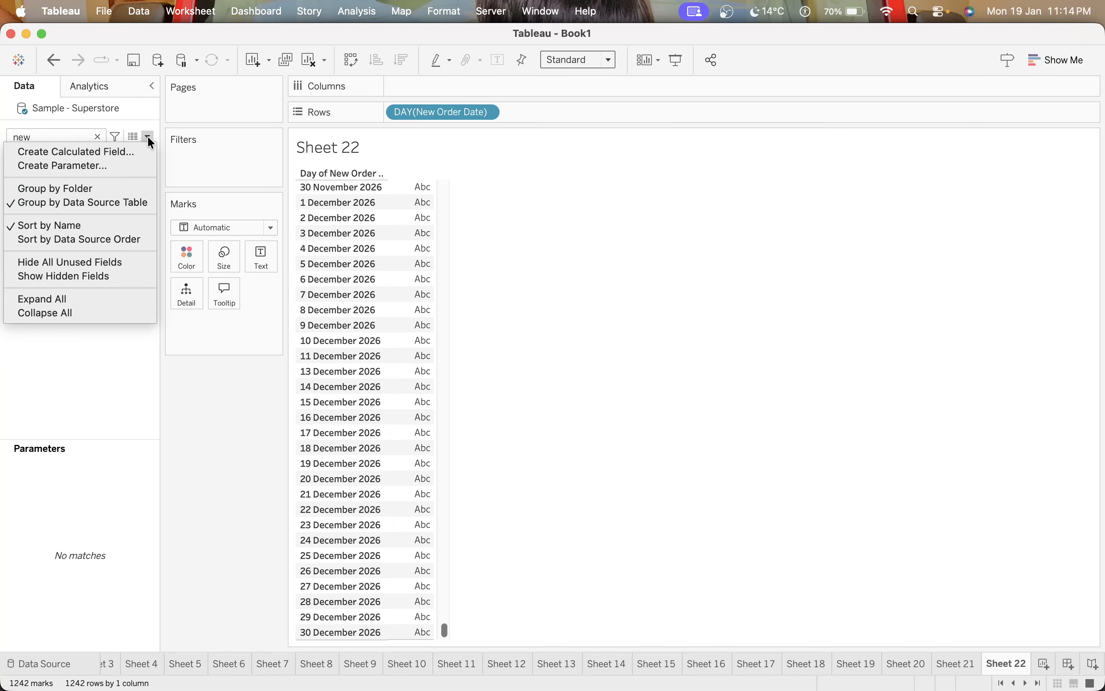
pyautogui.click(89, 167)
pyautogui.doubleClick(467, 254)
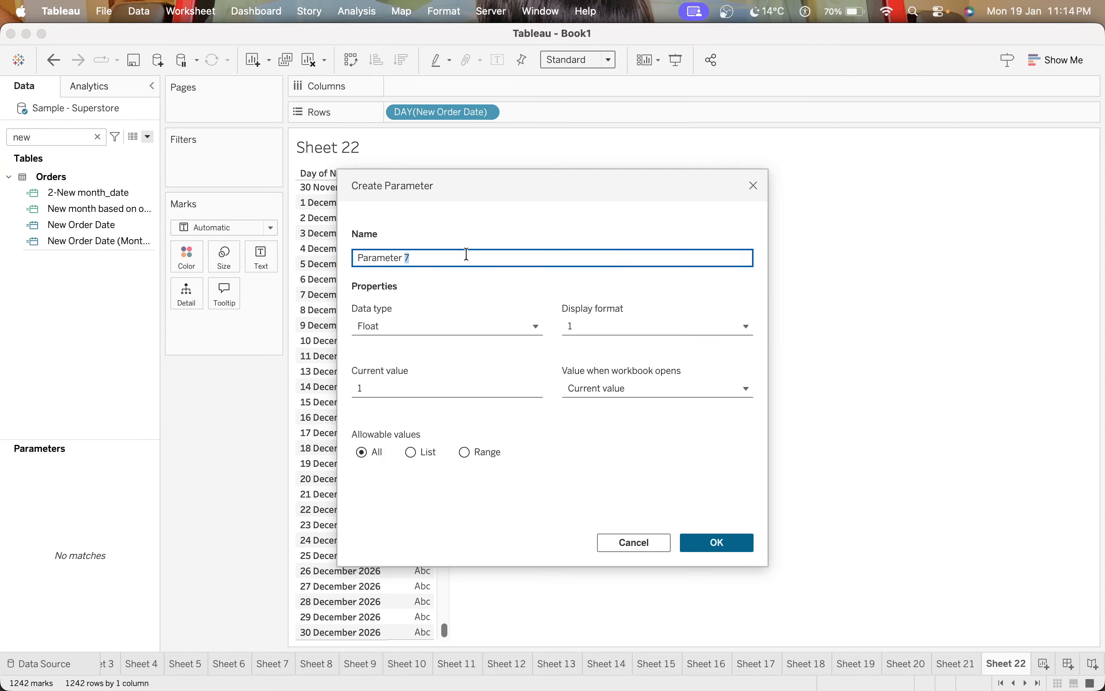
pyautogui.tripleClick(467, 255)
pyautogui.click(466, 254)
pyautogui.press('BackSpace')
pyautogui.write('- Month')
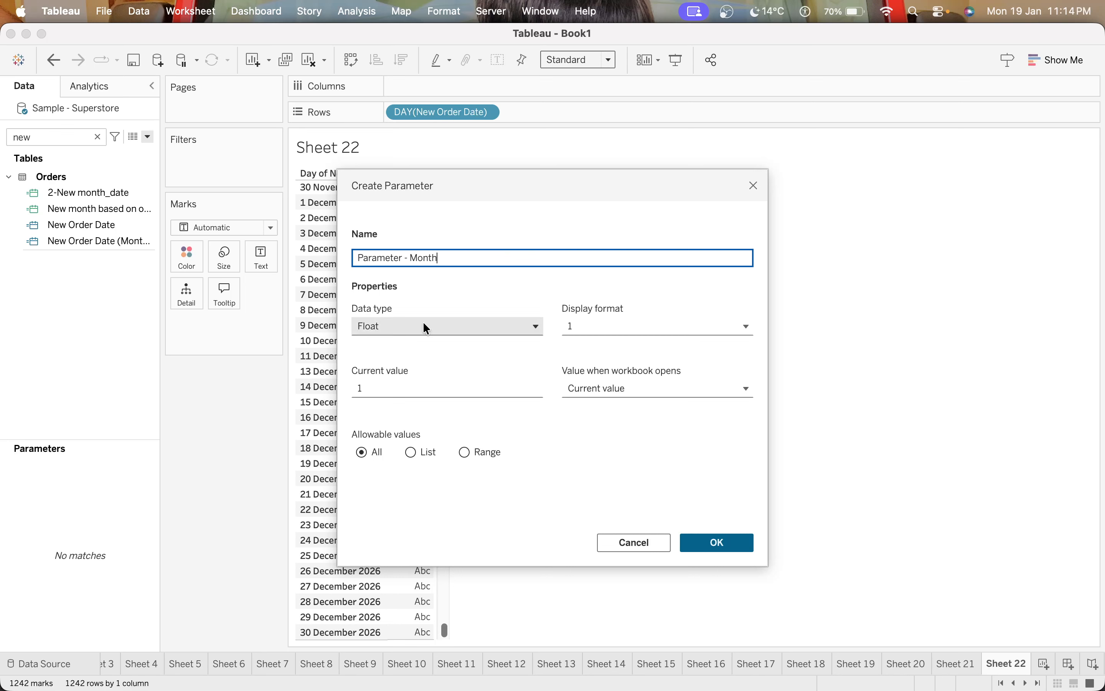
# - Set the parameter's data type to Date and restrict its allowable values to a list
pyautogui.click(415, 327)
pyautogui.click(424, 426)
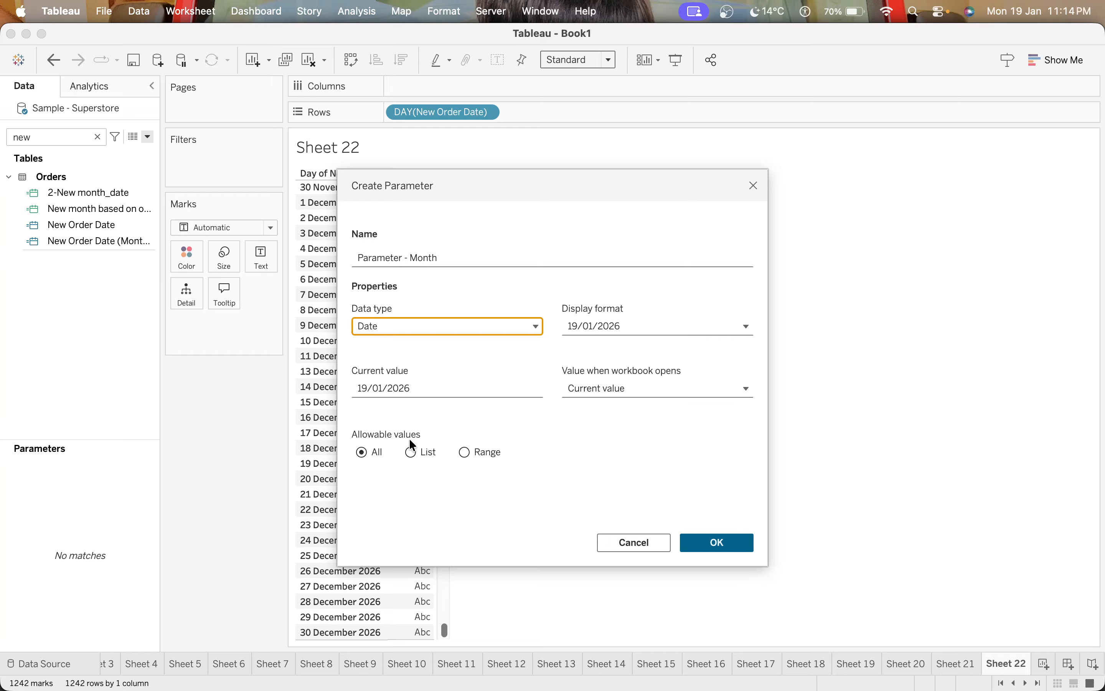
pyautogui.click(410, 452)
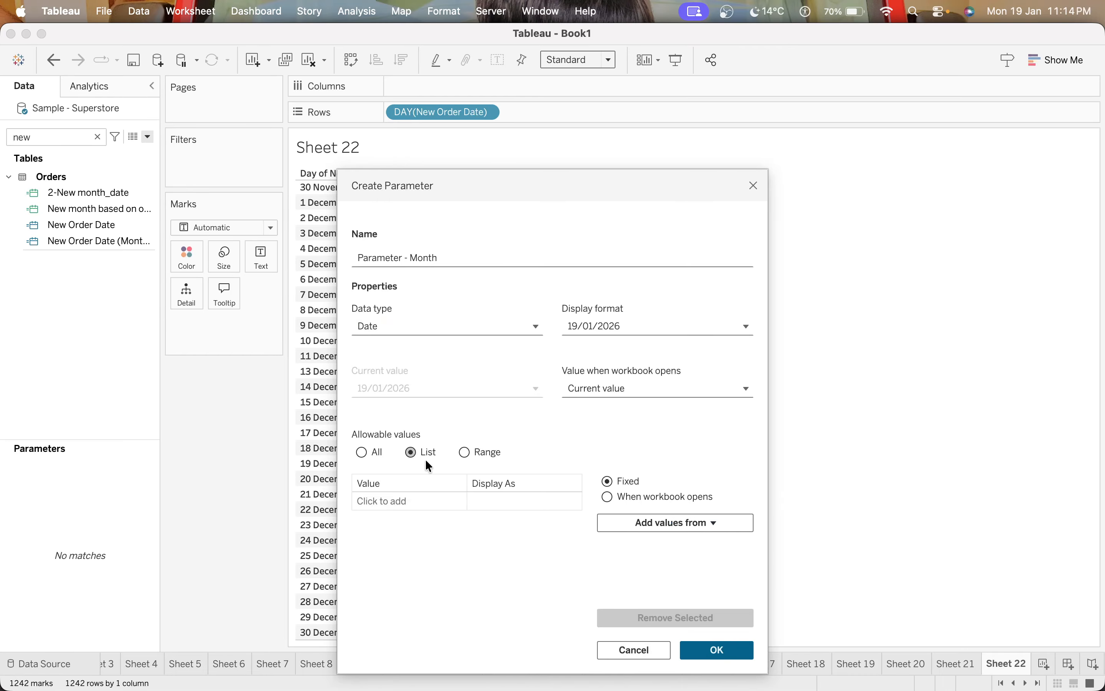
pyautogui.click(610, 388)
pyautogui.click(610, 388)
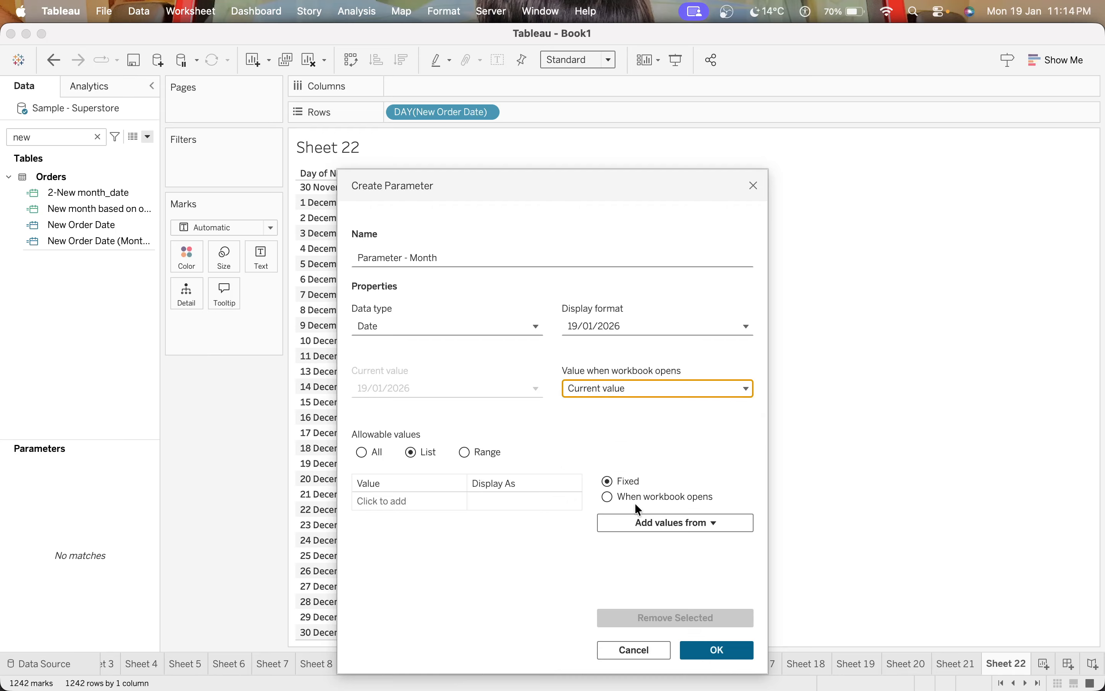
# - Have the parameter's value list load from the 2-New month_date field when the workbook opens, and review the listed dates
pyautogui.click(651, 497)
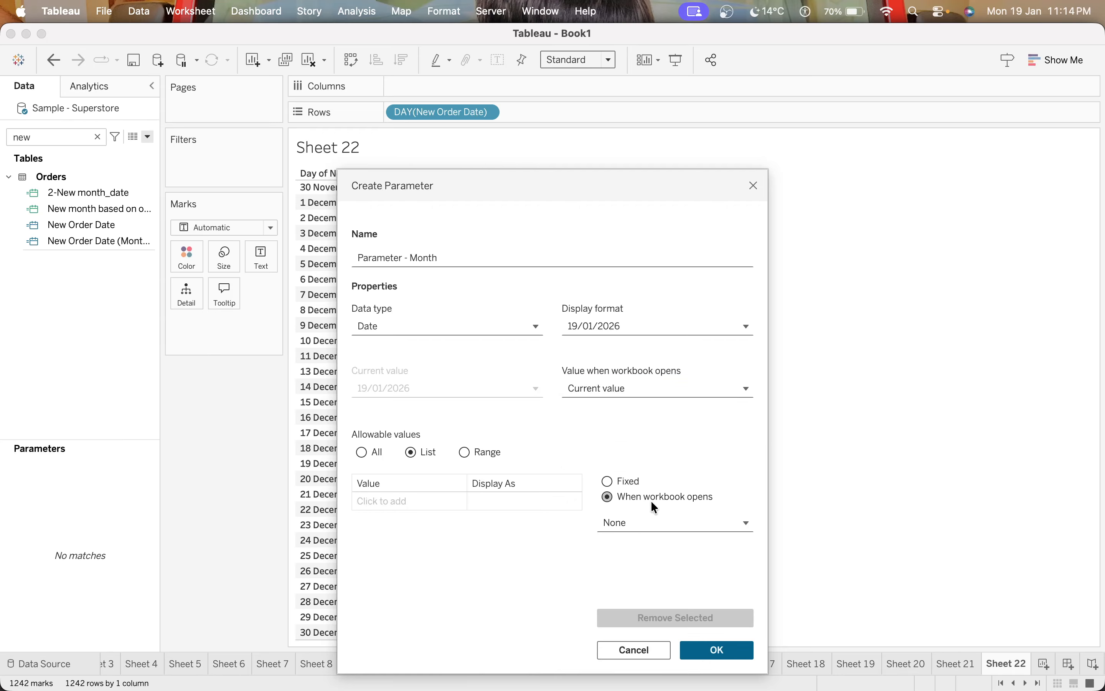
pyautogui.click(662, 525)
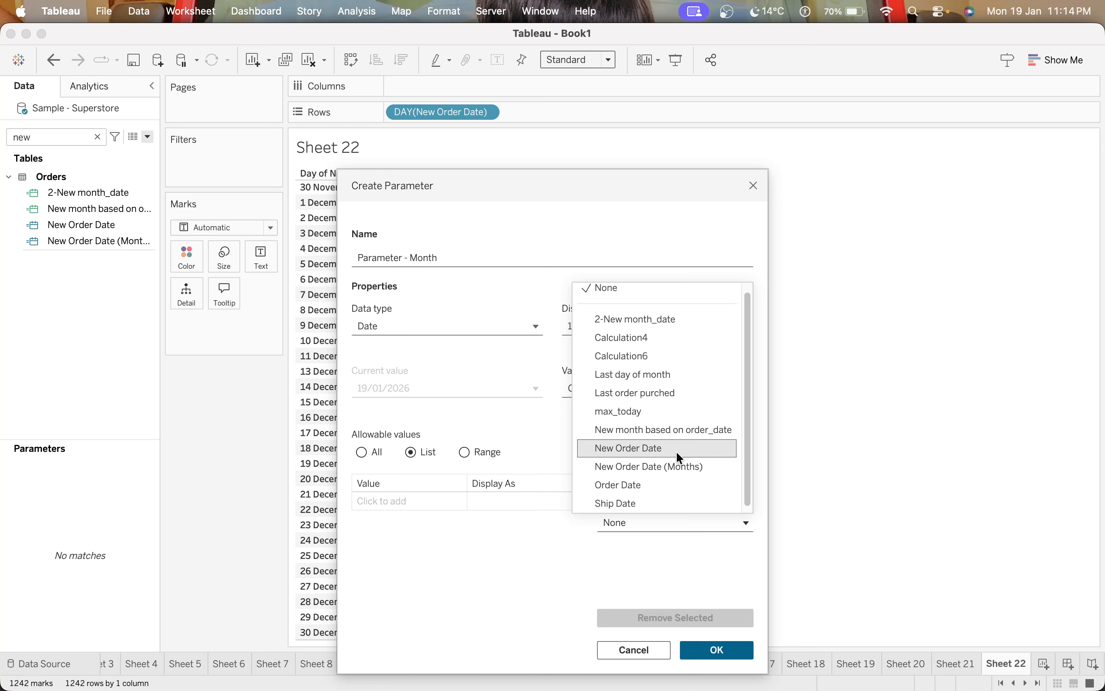
pyautogui.scroll(-1, 676, 451)
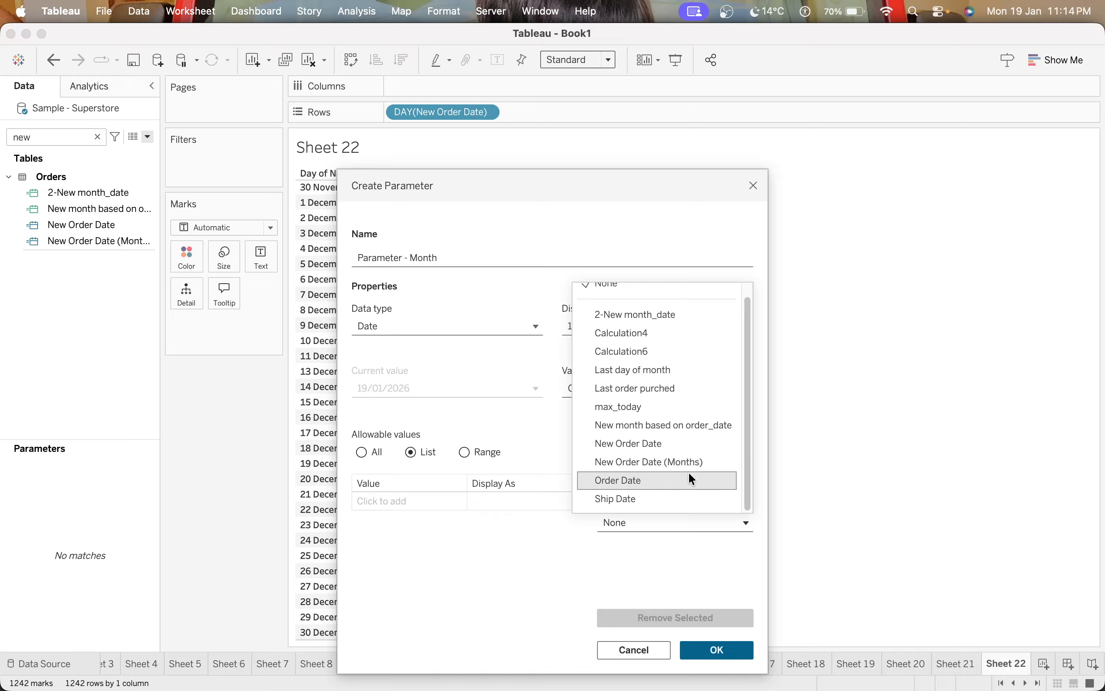
pyautogui.scroll(1, 692, 457)
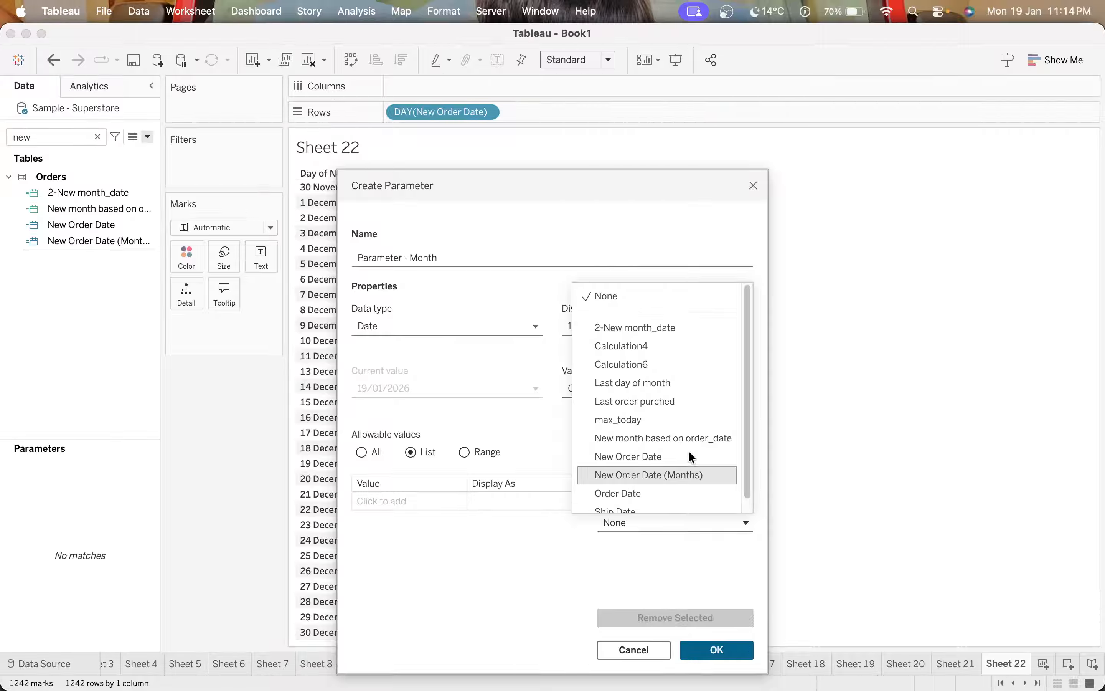
pyautogui.click(665, 331)
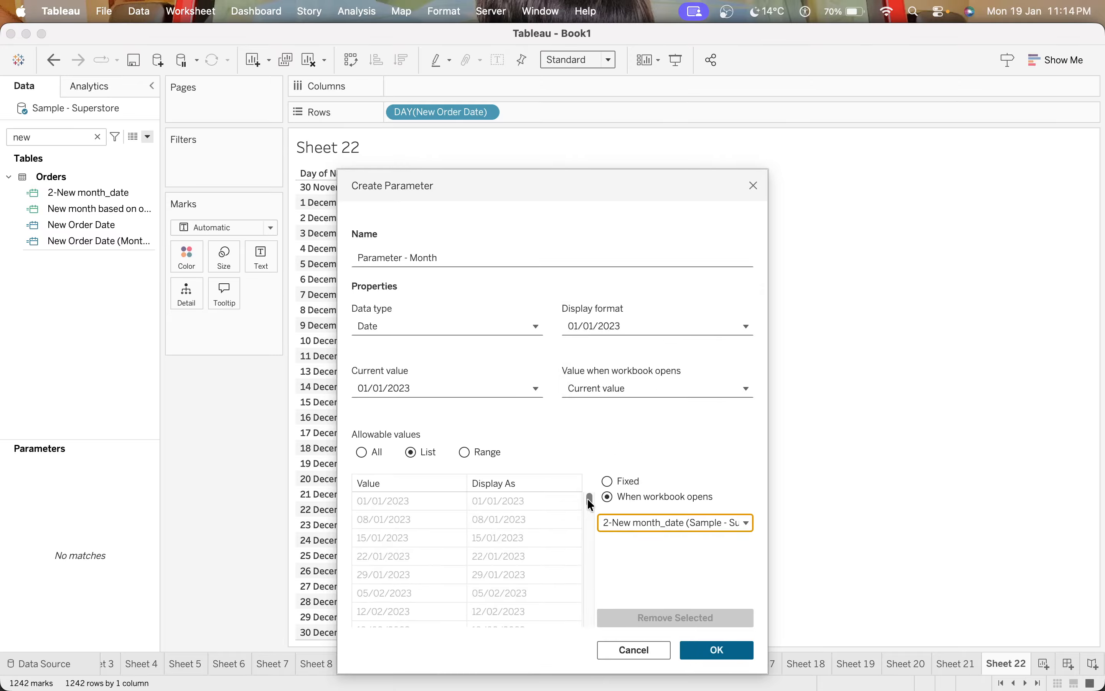
pyautogui.moveTo(588, 498)
pyautogui.mouseDown()
pyautogui.moveTo(585, 628)
pyautogui.moveTo(583, 497)
pyautogui.mouseUp()
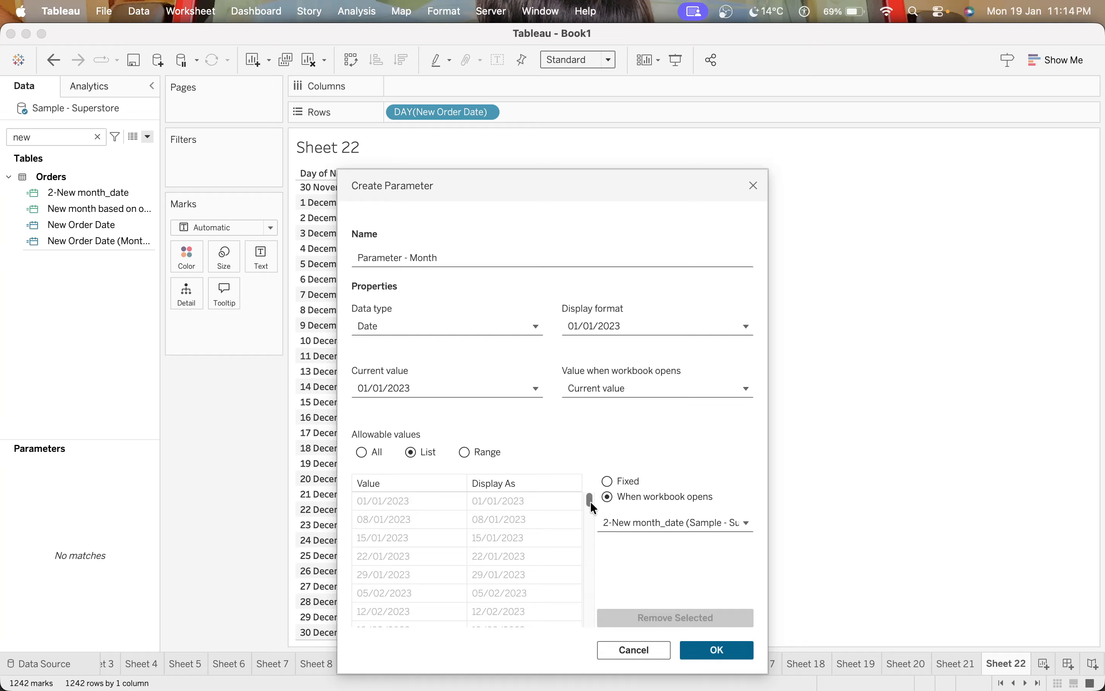
pyautogui.moveTo(590, 503); pyautogui.dragTo(583, 469)
# - Give the parameter the custom display format MMM-YY and create it
pyautogui.click(604, 325)
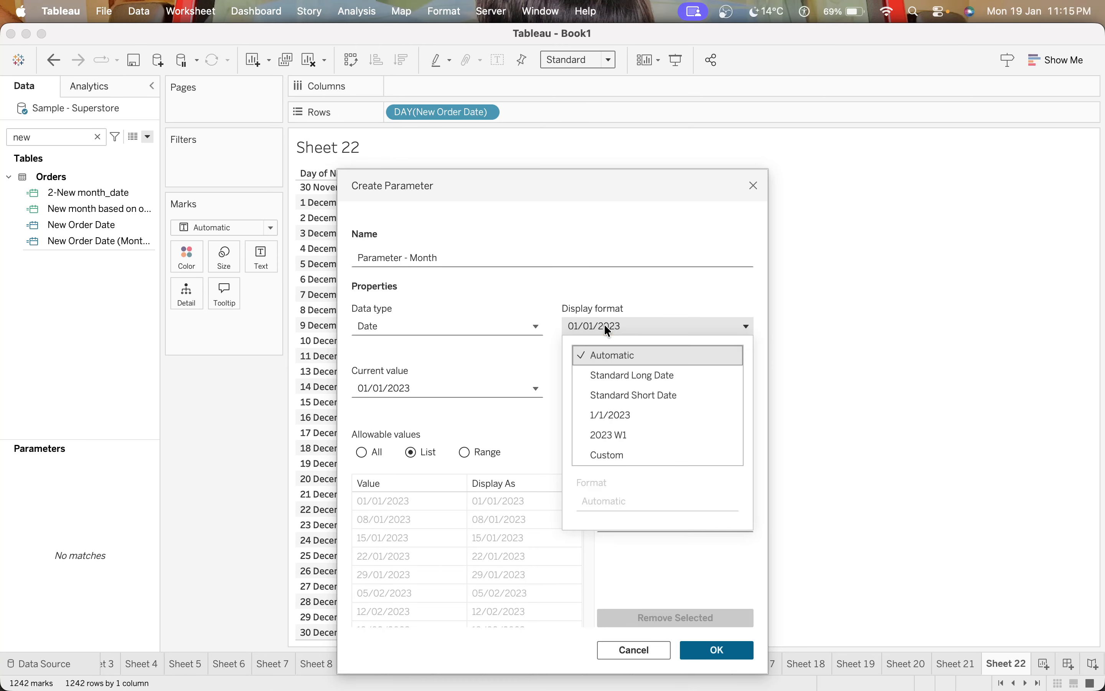
pyautogui.click(611, 454)
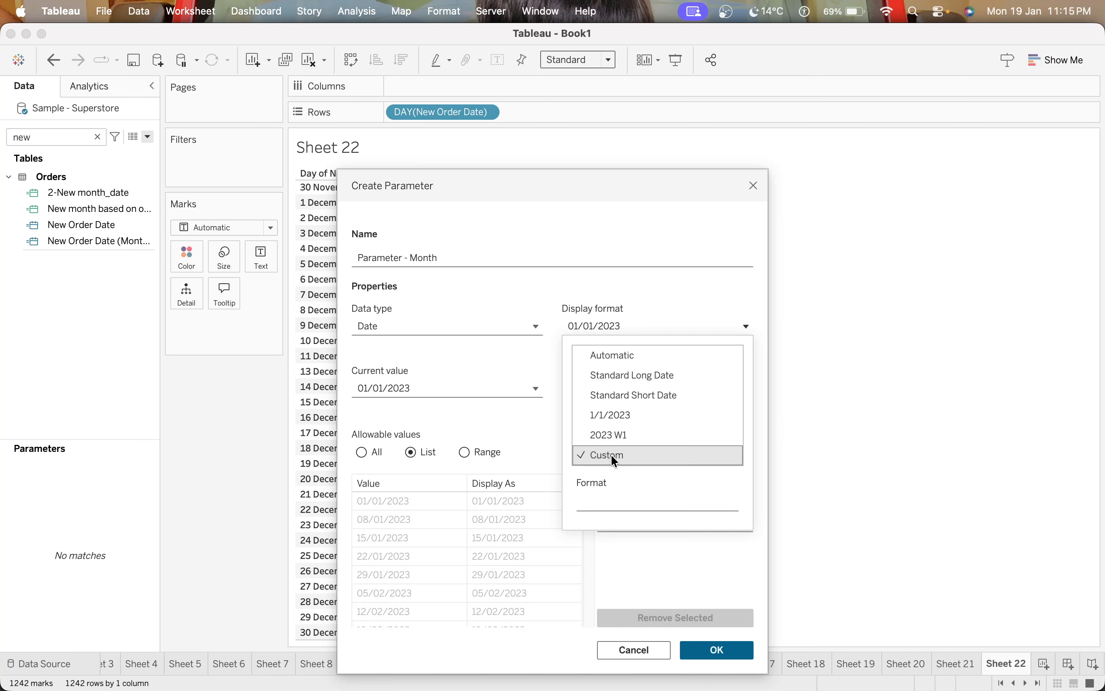
pyautogui.click(602, 494)
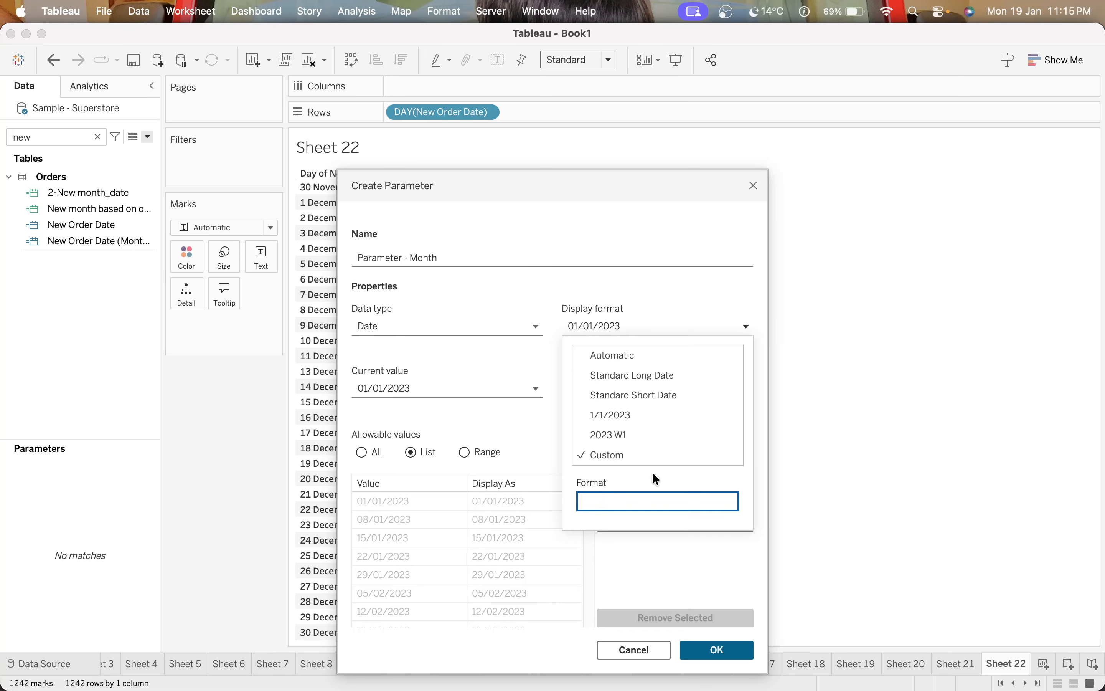
pyautogui.write('MMM-YY')
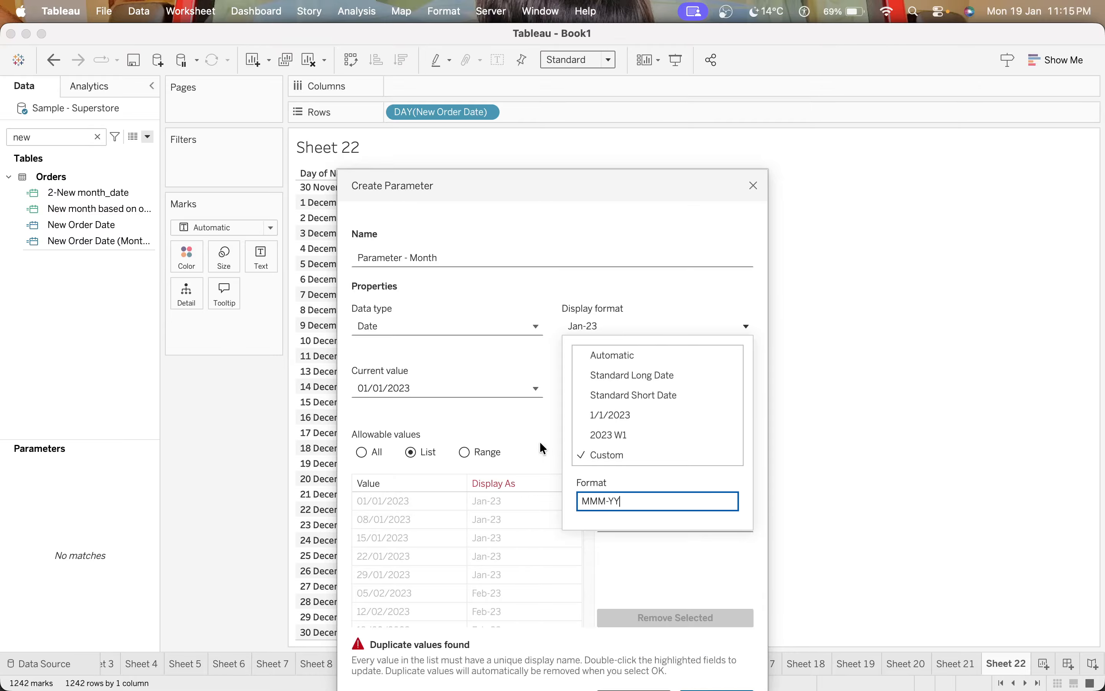
pyautogui.click(541, 488)
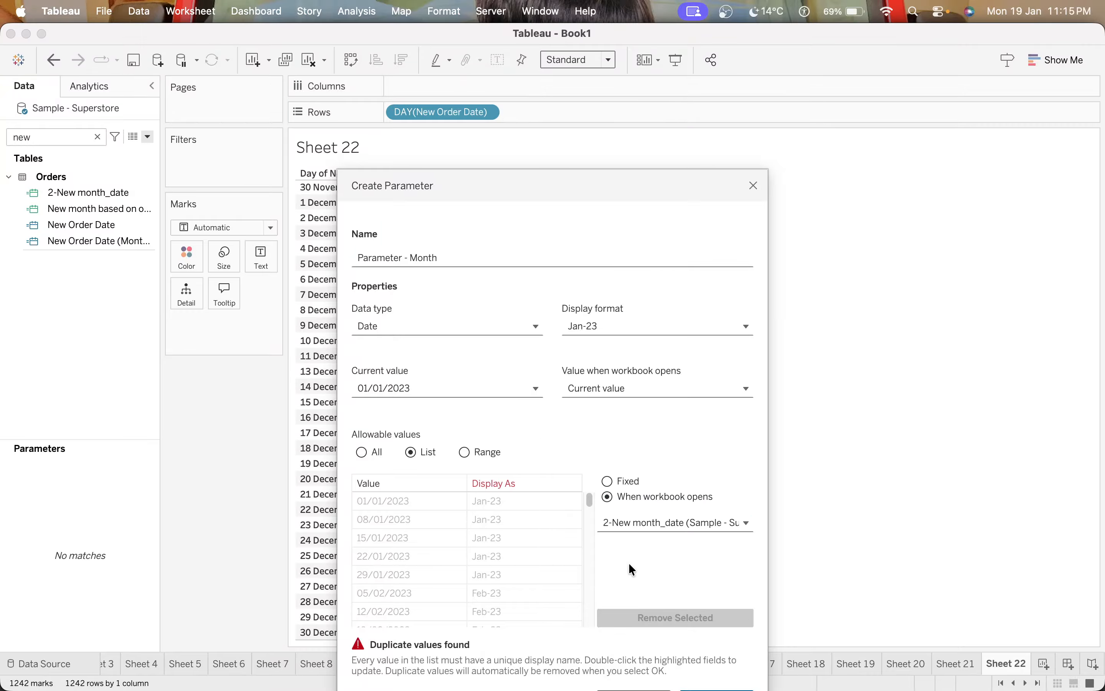
pyautogui.moveTo(537, 185); pyautogui.dragTo(538, 40)
pyautogui.click(716, 555)
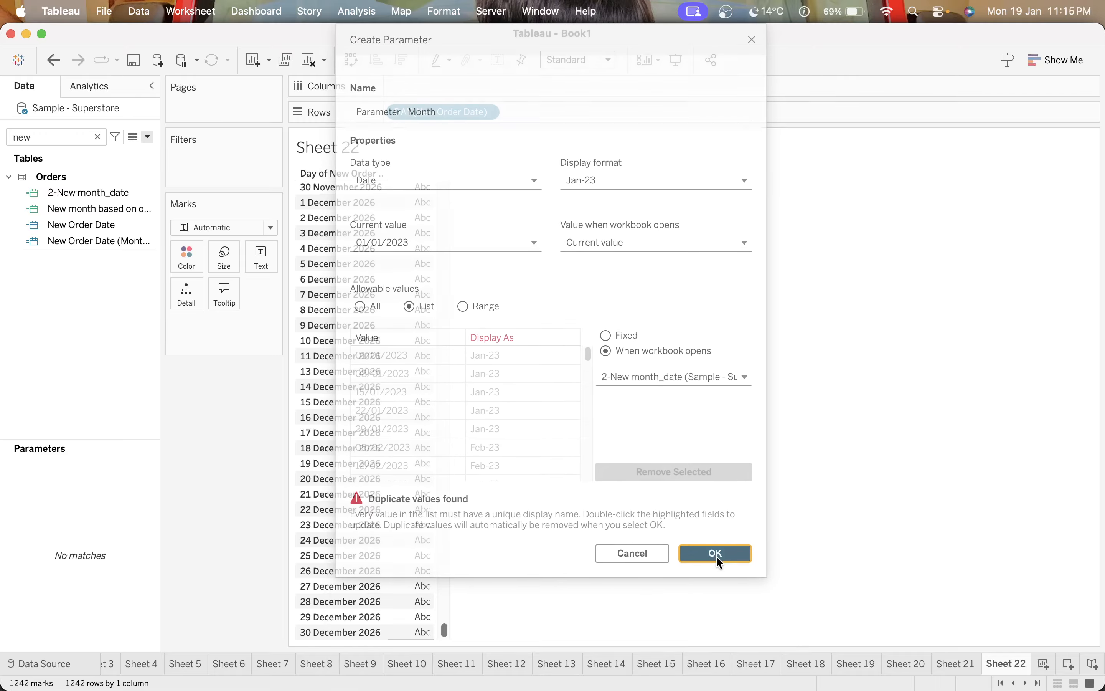
# - Search the data fields for "par", show the Parameter - Month control on the sheet, and review its month choices
pyautogui.doubleClick(67, 137)
pyautogui.write('par')
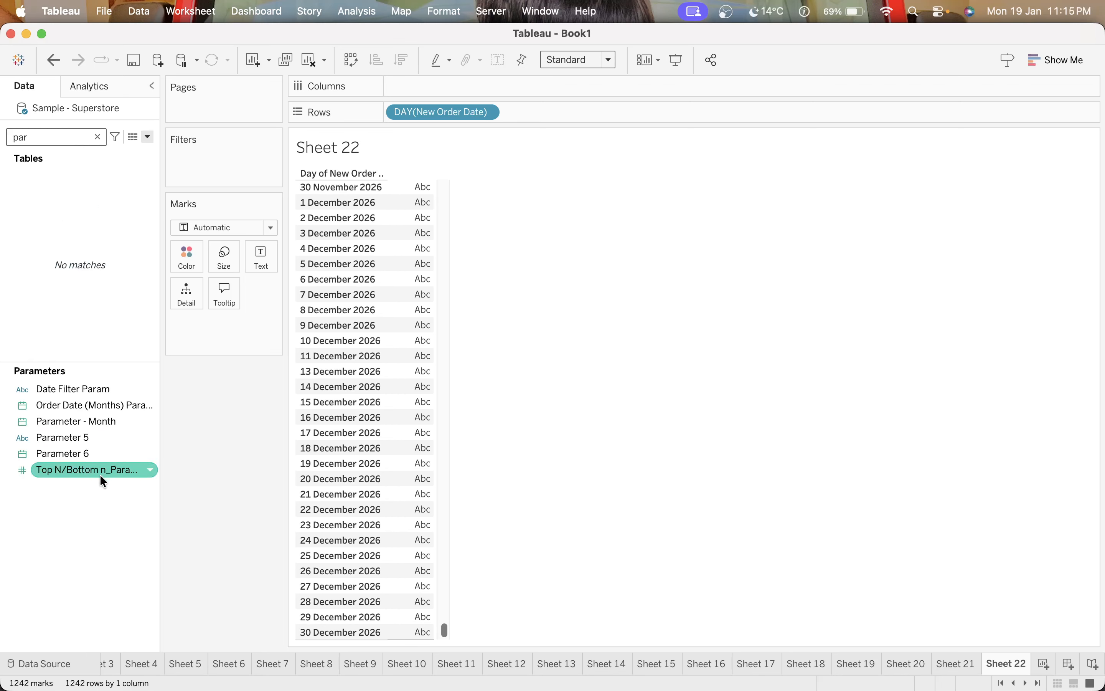
pyautogui.rightClick(99, 422)
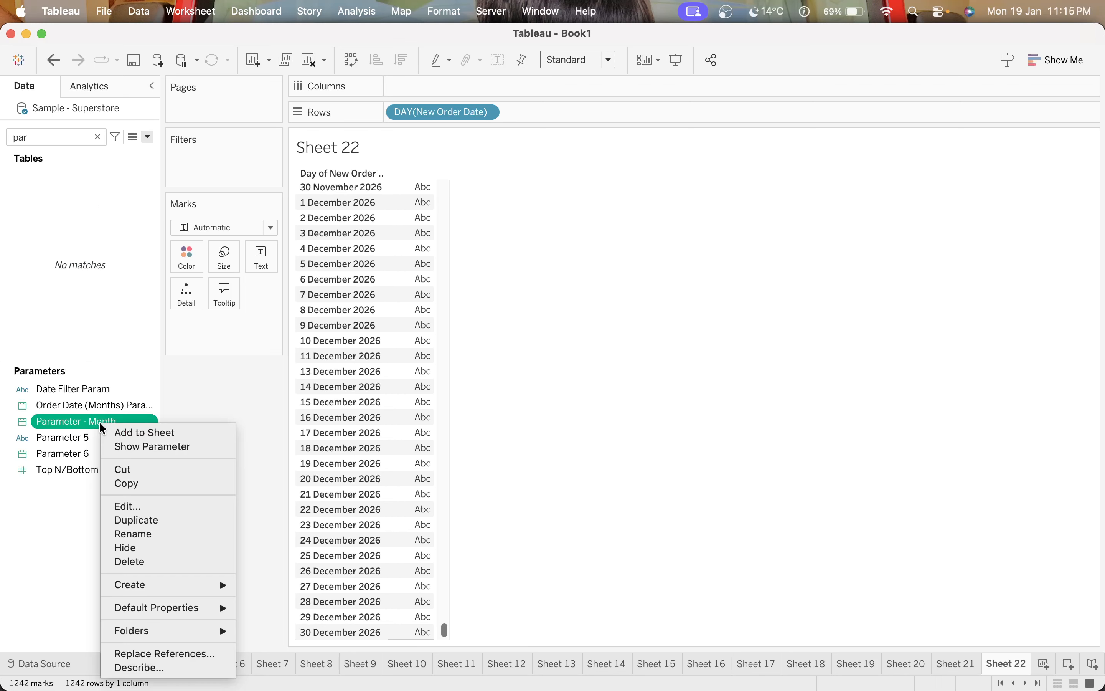
pyautogui.click(144, 444)
pyautogui.click(1027, 160)
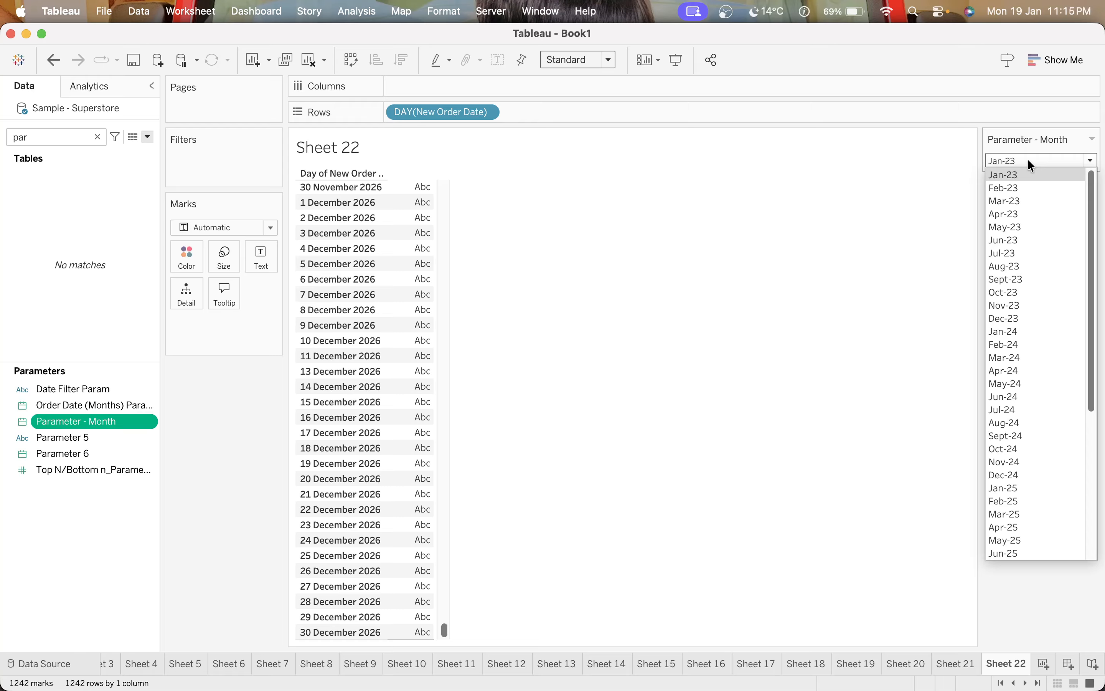
pyautogui.scroll(-10, 1057, 289)
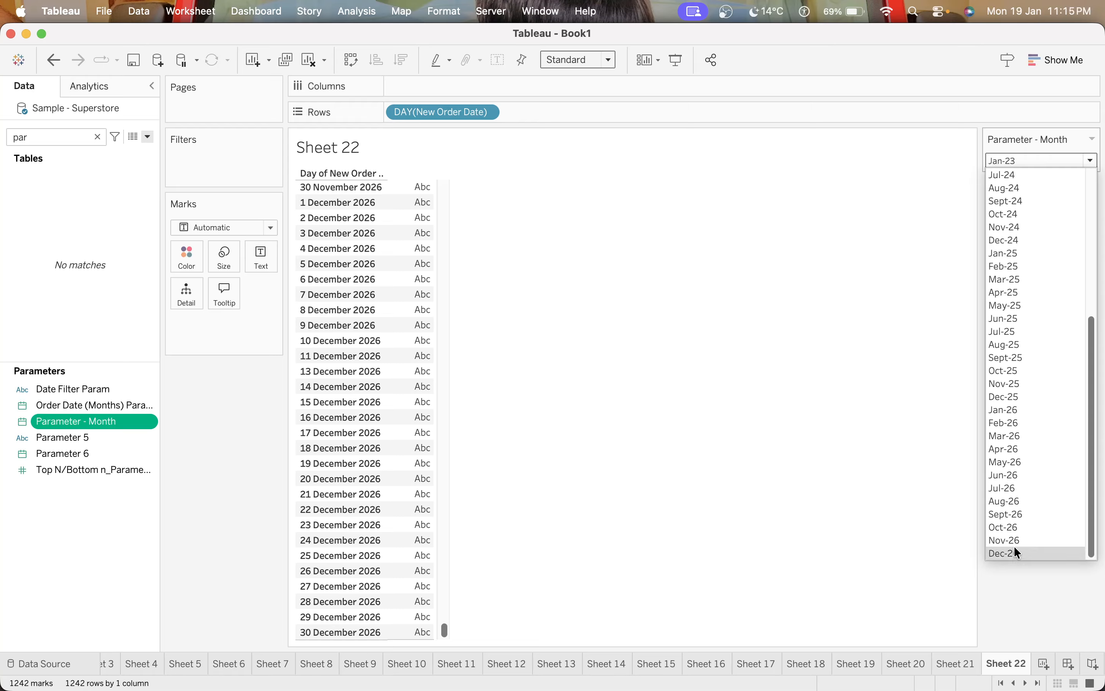
pyautogui.click(722, 427)
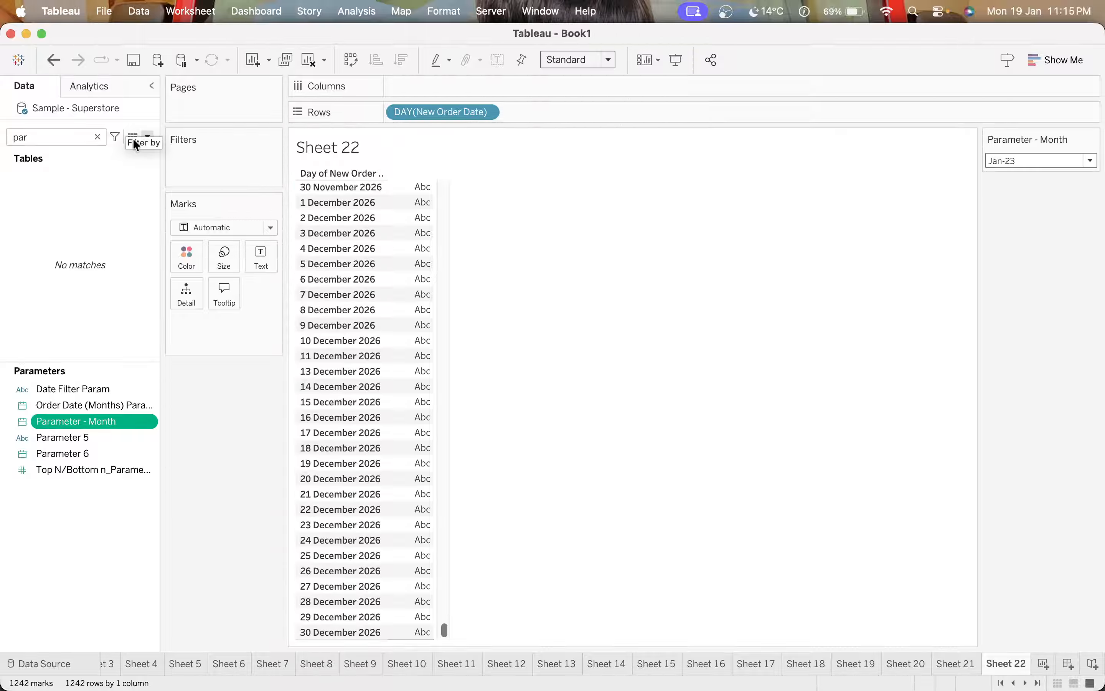
# - Start a new calculated field named "date filter_1"
pyautogui.click(146, 136)
pyautogui.click(123, 149)
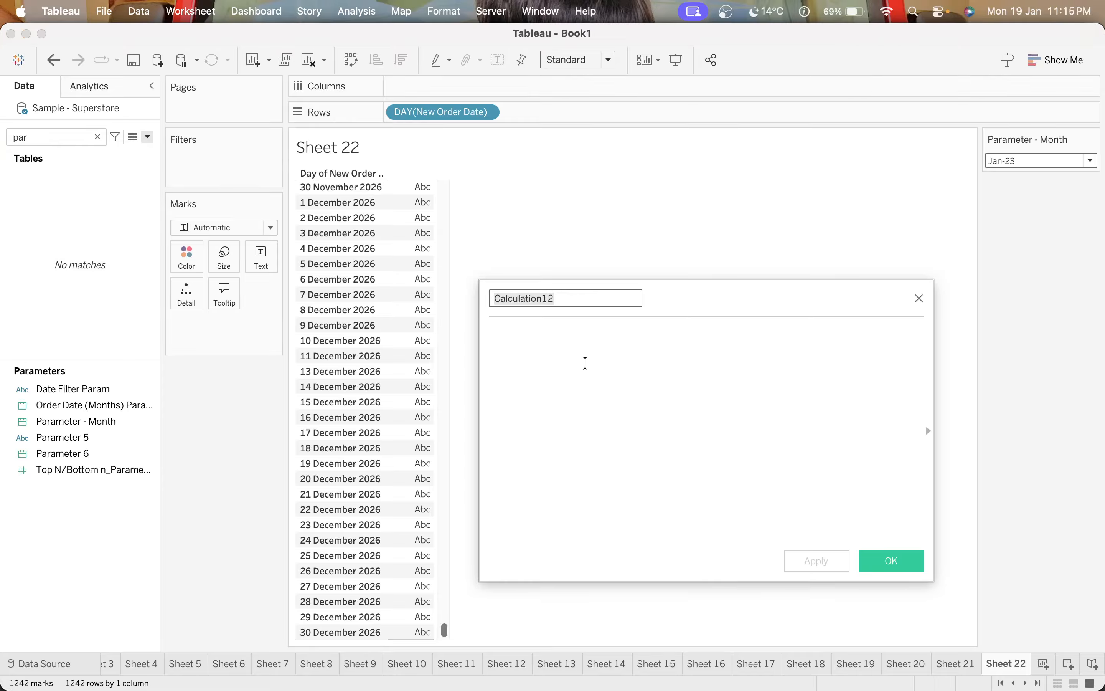
pyautogui.write('date f')
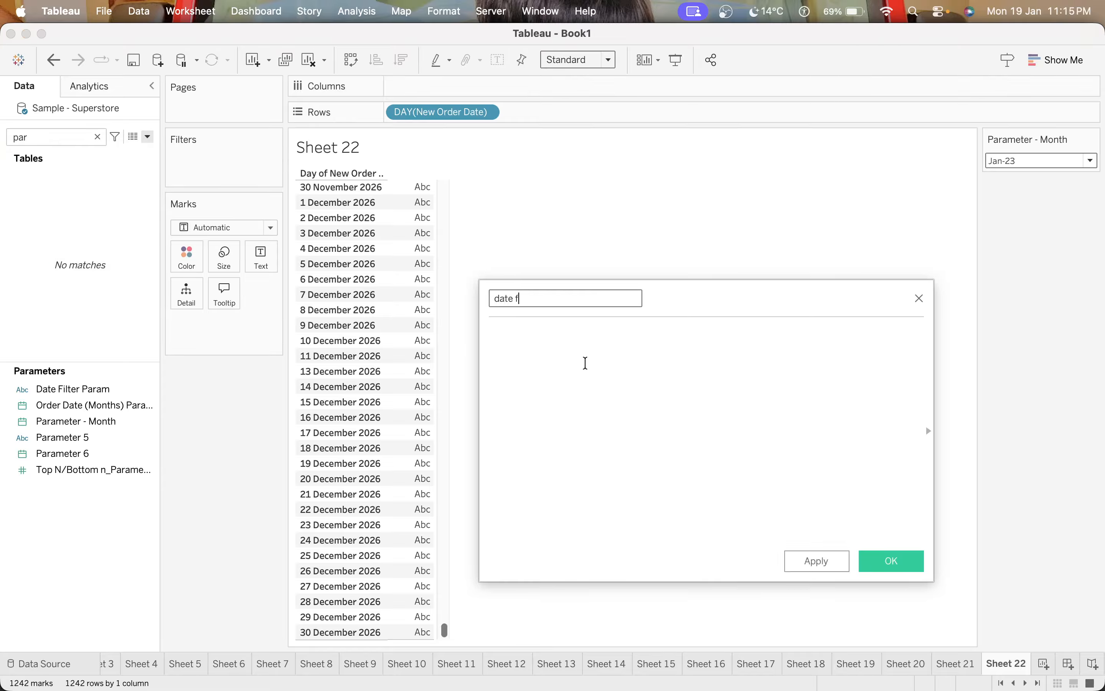
pyautogui.write('ilter_1')
pyautogui.click(584, 363)
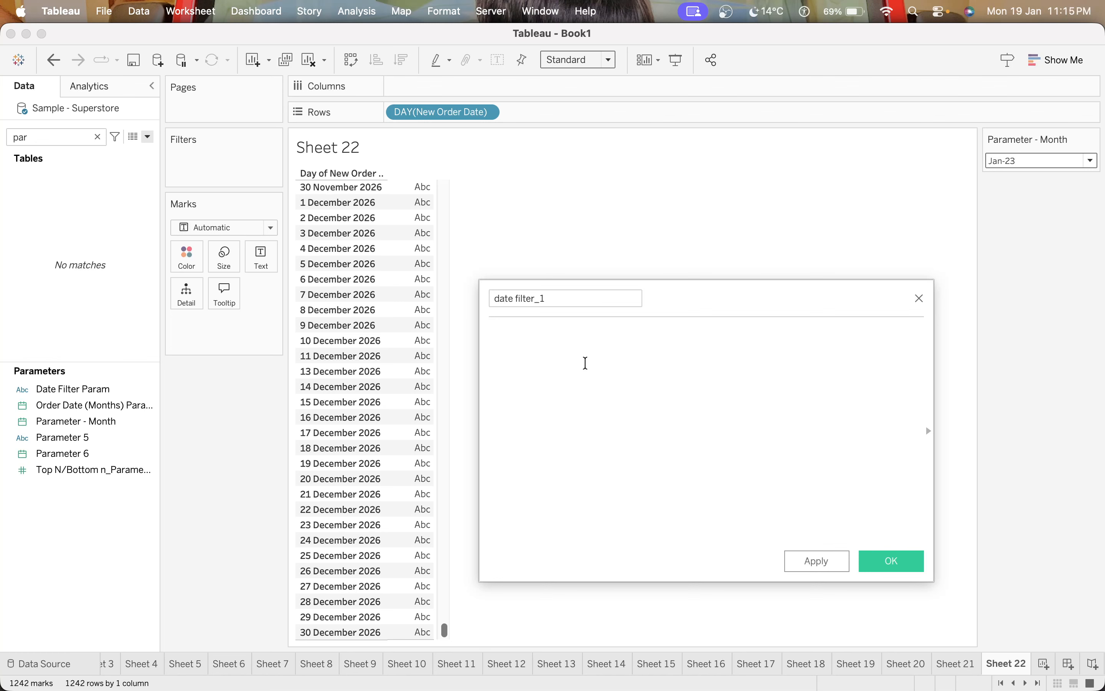
# - Begin the date filter_1 formula with the DATEDIFF function, using 'month' as the date part
pyautogui.write('datedif')
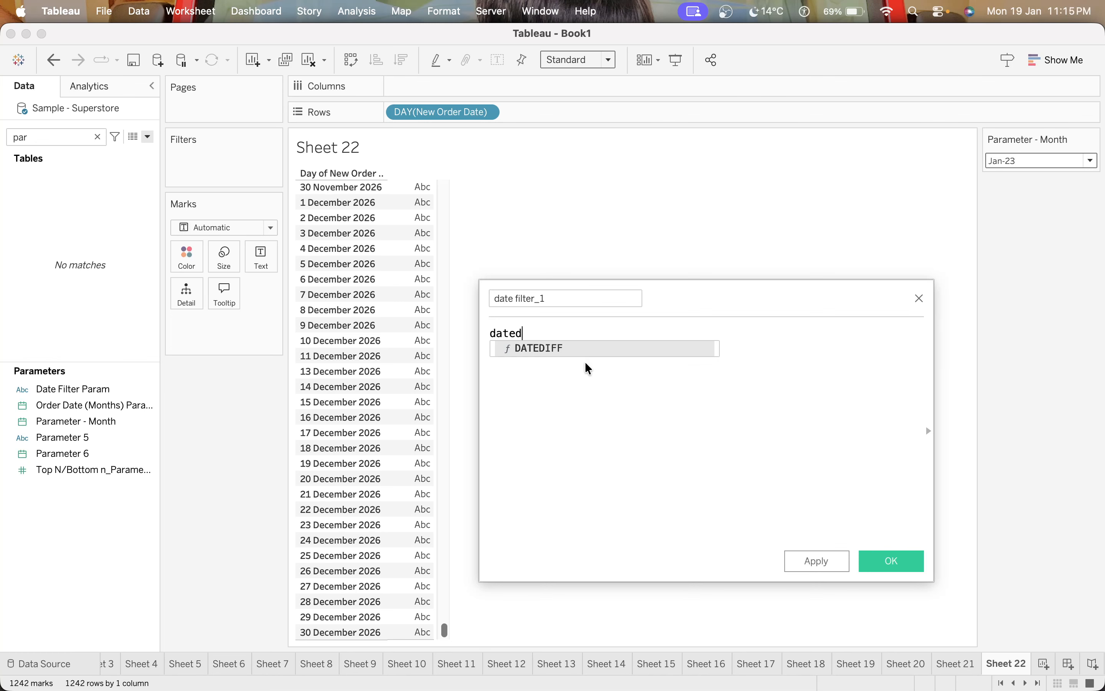
pyautogui.press('Return')
pyautogui.write("''month")
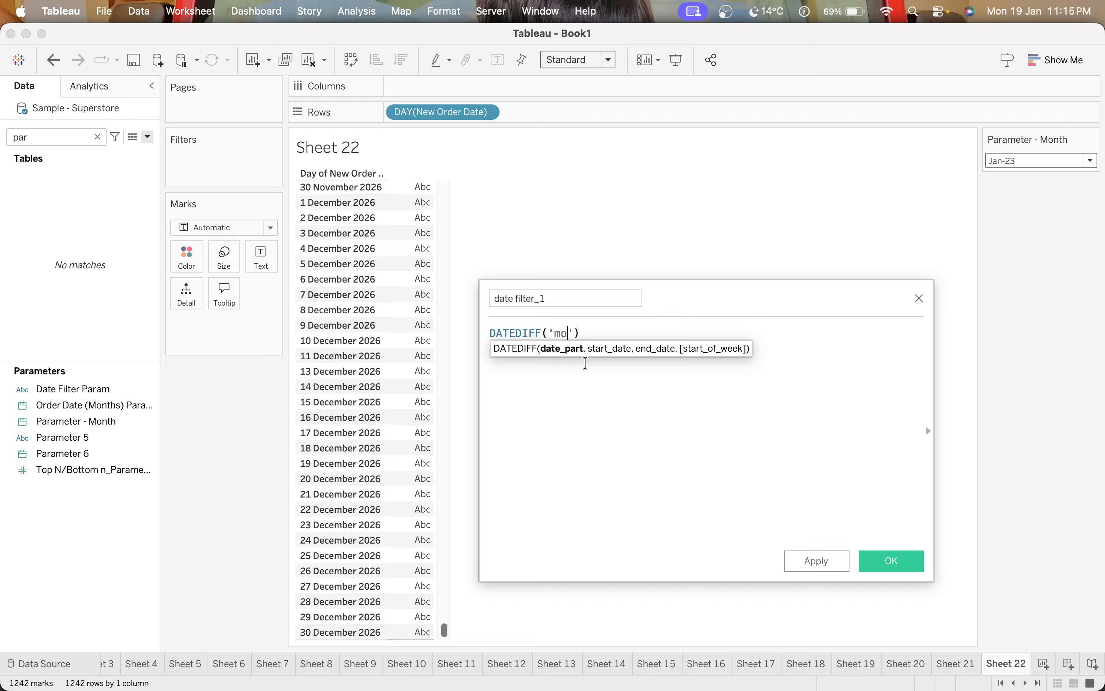
pyautogui.press('Right')
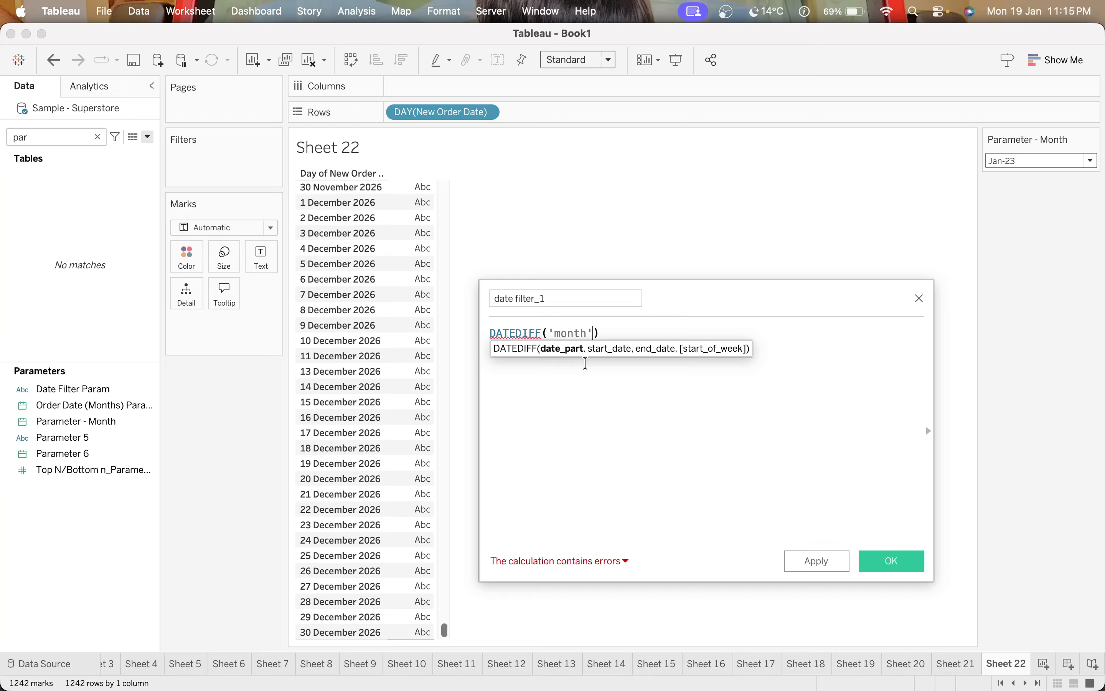
# - Give DATEDIFF the start date [New Order Date] and the end date [Parameter - Month ]
pyautogui.write(',new')
pyautogui.press('BackSpace')
pyautogui.press('BackSpace')
pyautogui.press('BackSpace')
pyautogui.press('BackSpace')
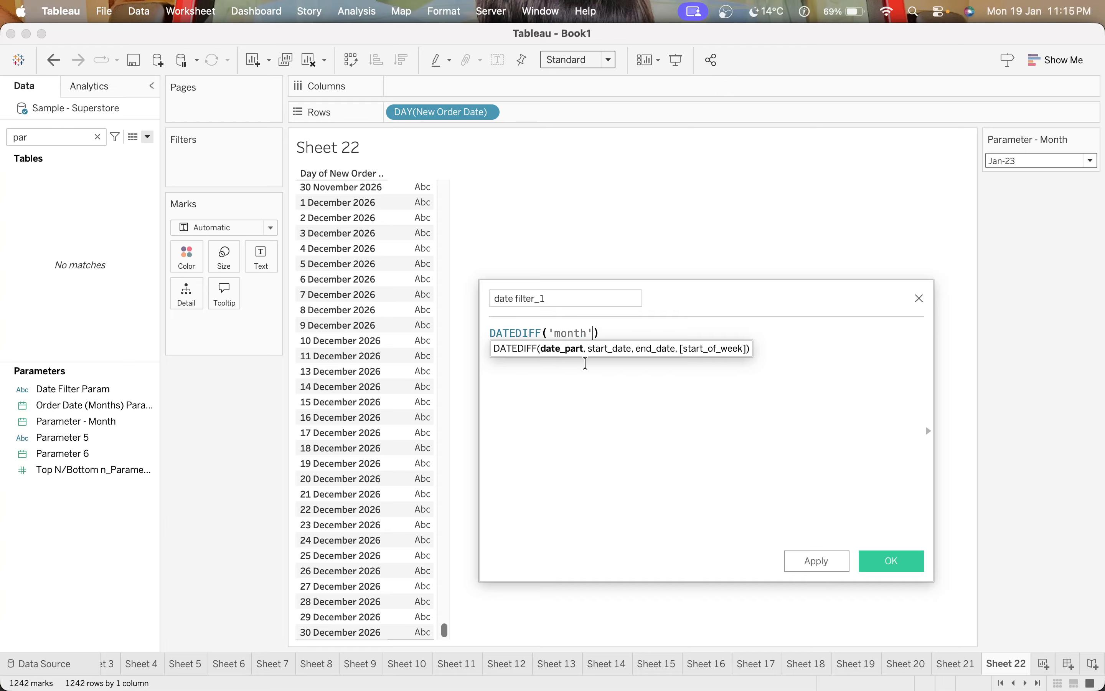
pyautogui.write(',new')
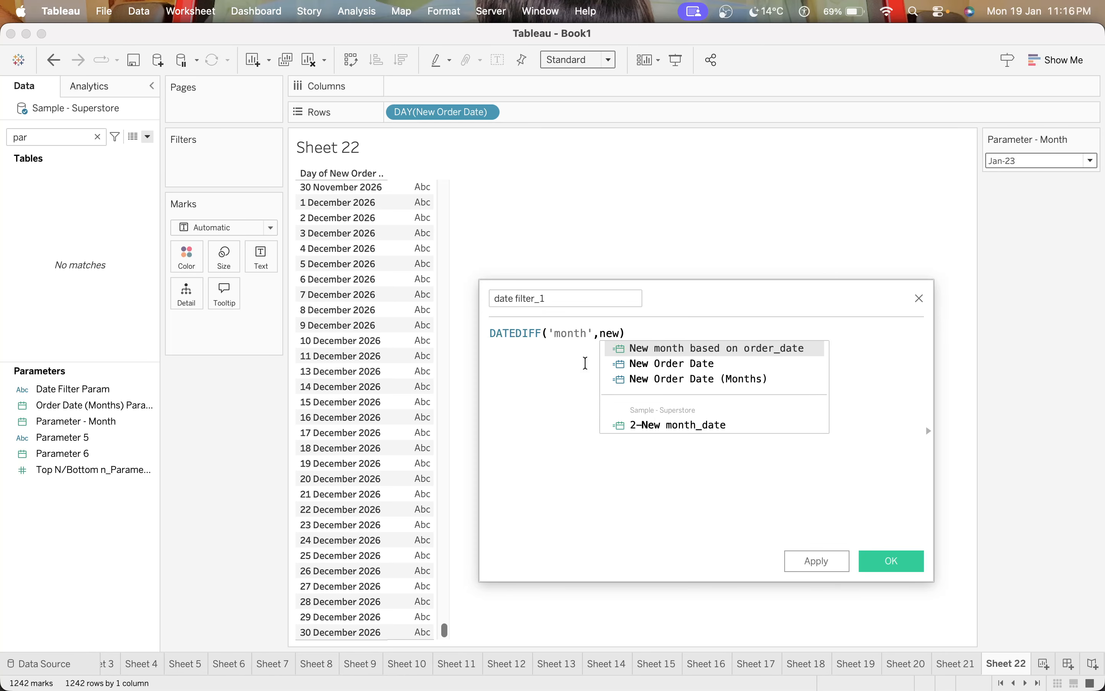
pyautogui.press('Down')
pyautogui.press('Return')
pyautogui.write(',')
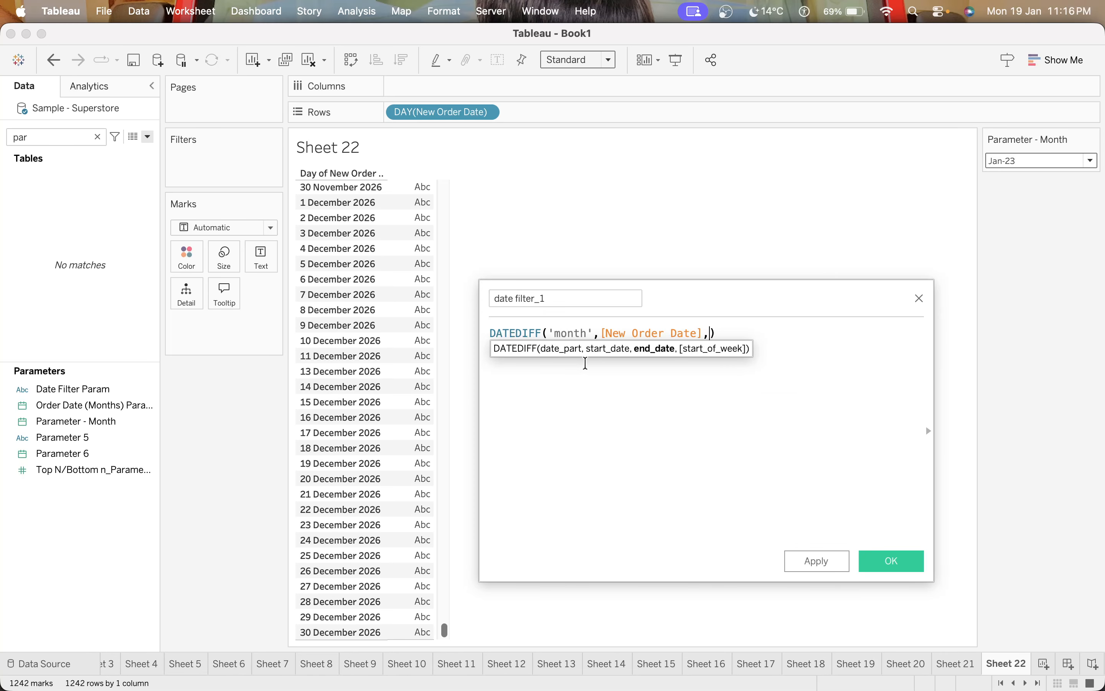
pyautogui.write('par')
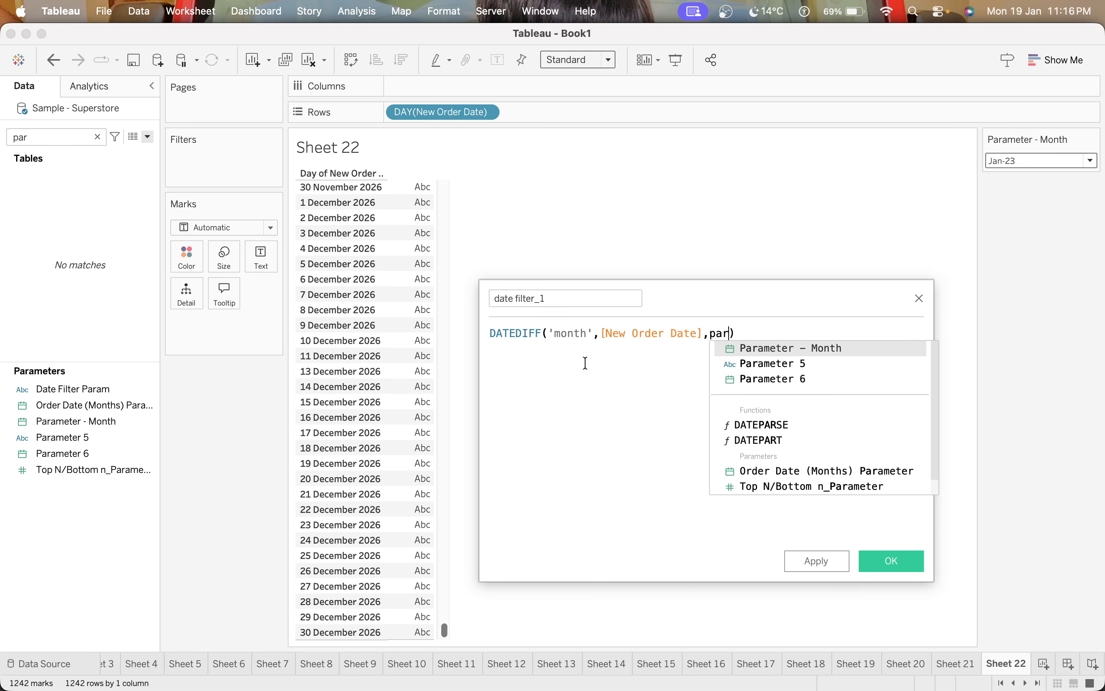
pyautogui.press('Return')
pyautogui.press('Right')
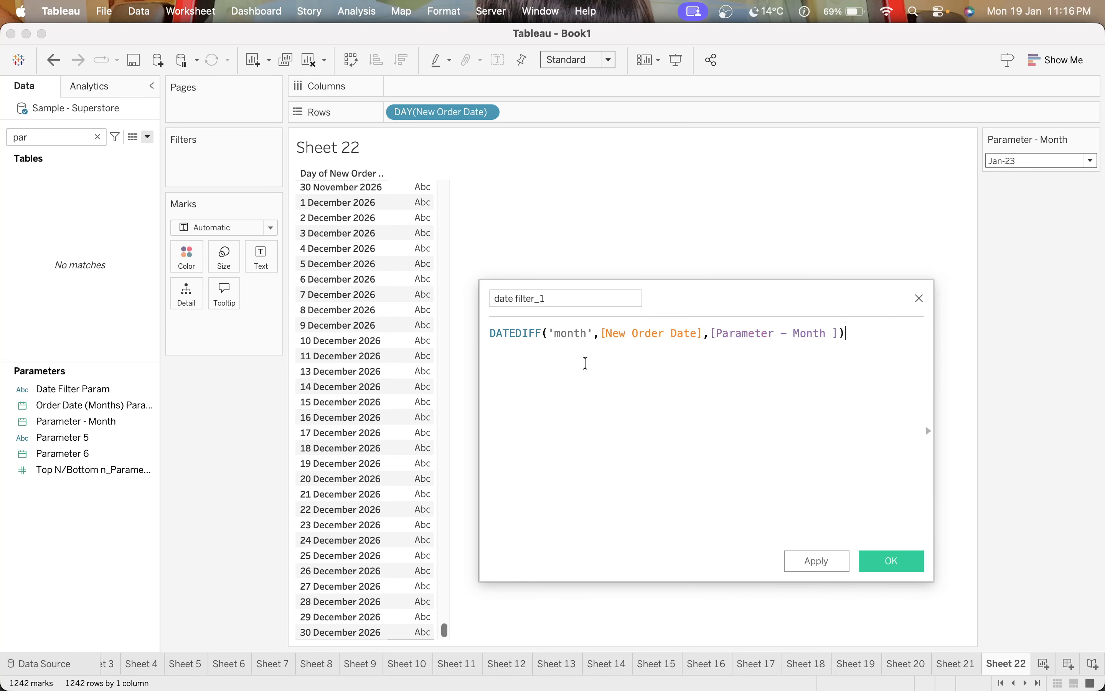
# - Complete the formula with the condition IN(0,1) after the DATEDIFF expression and apply the calculation
pyautogui.write('IN')
pyautogui.write('()')
pyautogui.write('0')
pyautogui.write(',1')
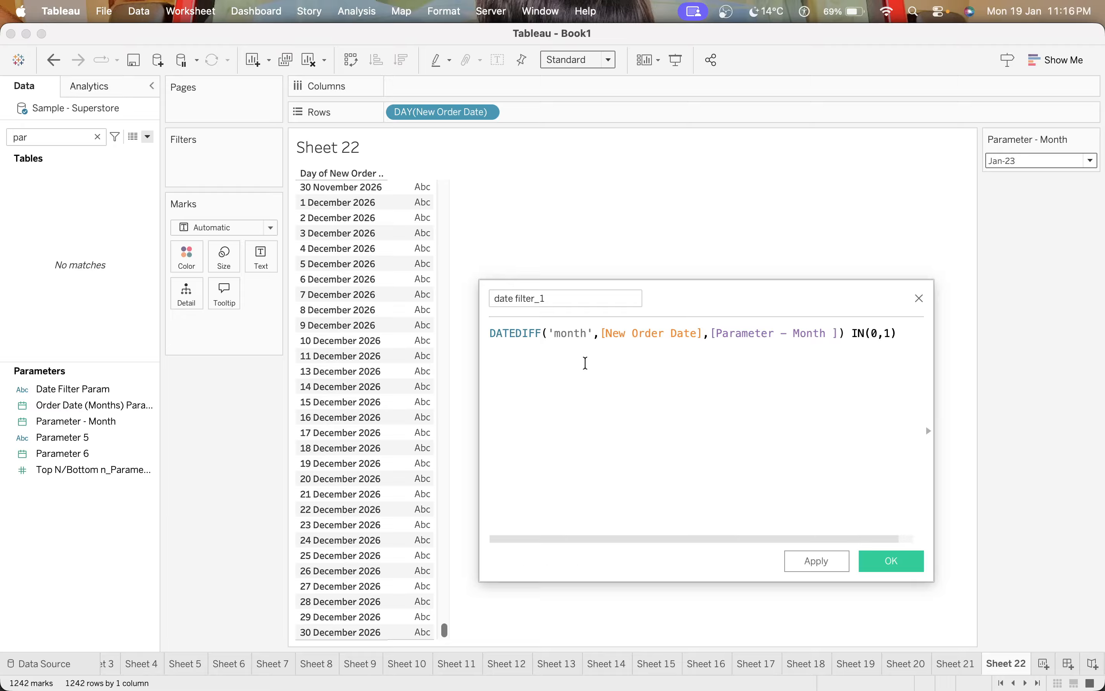
pyautogui.click(815, 560)
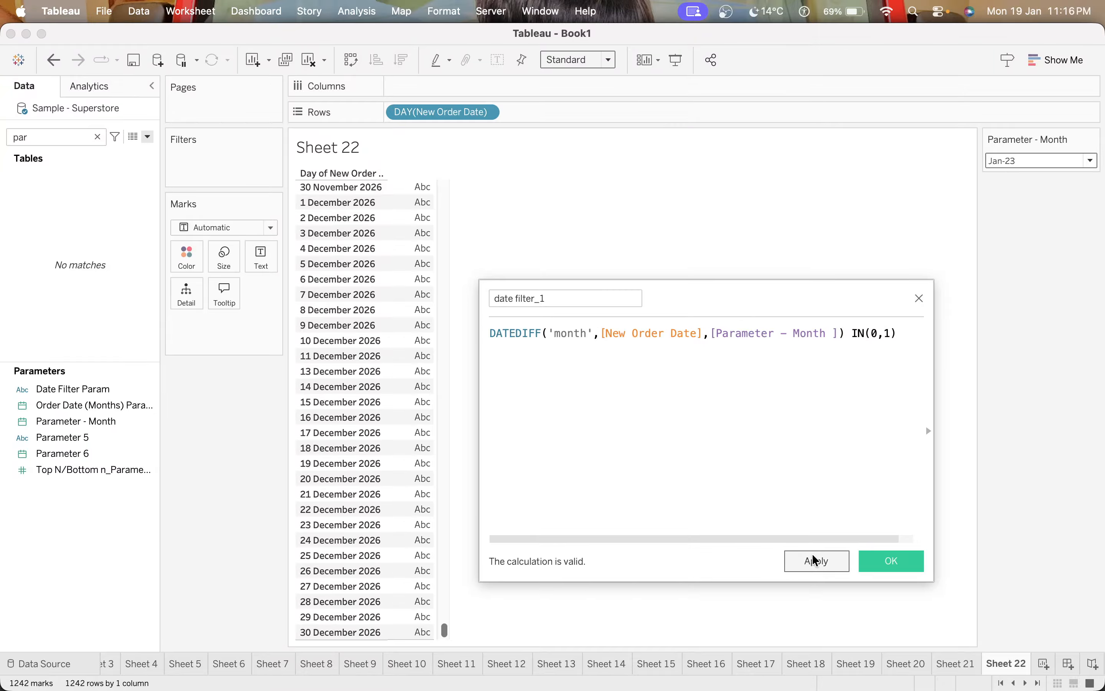
# - Search the data fields for "date" and filter the sheet by date filter_1, keeping only True
pyautogui.doubleClick(588, 301)
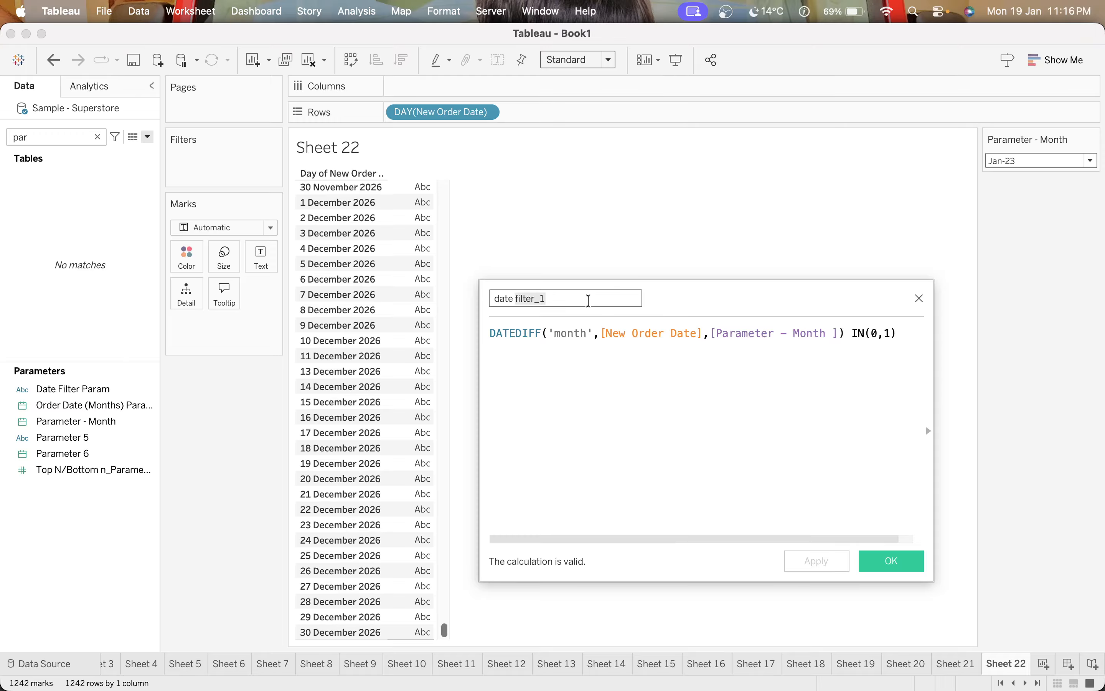
pyautogui.doubleClick(39, 138)
pyautogui.write('date')
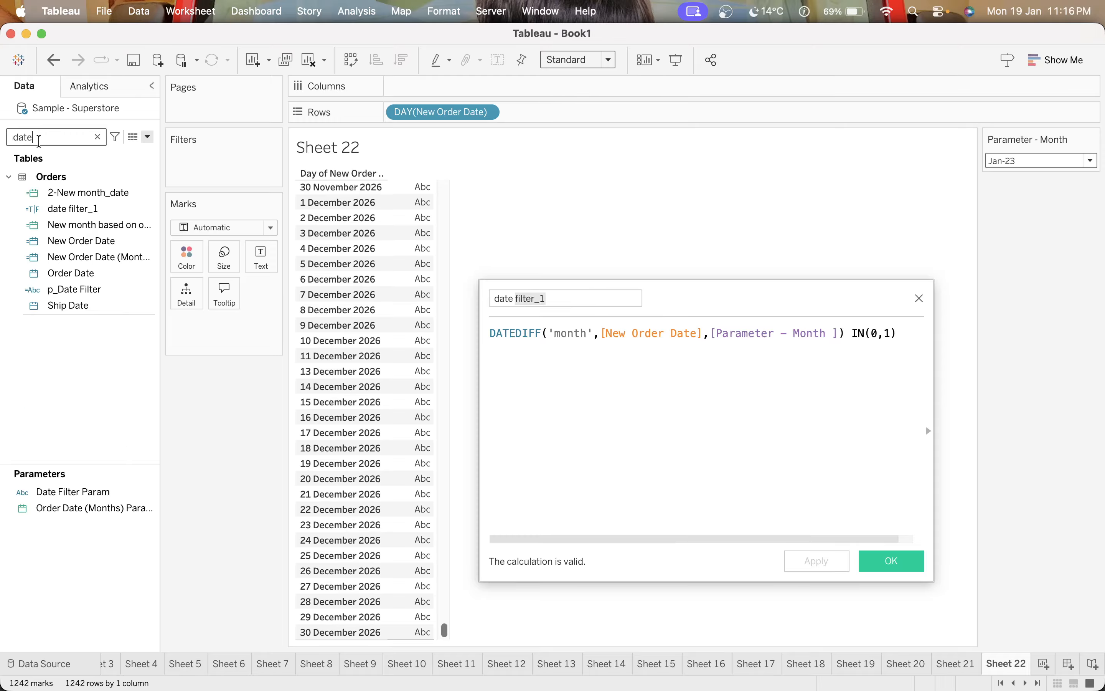
pyautogui.moveTo(98, 208); pyautogui.dragTo(221, 170)
pyautogui.click(394, 247)
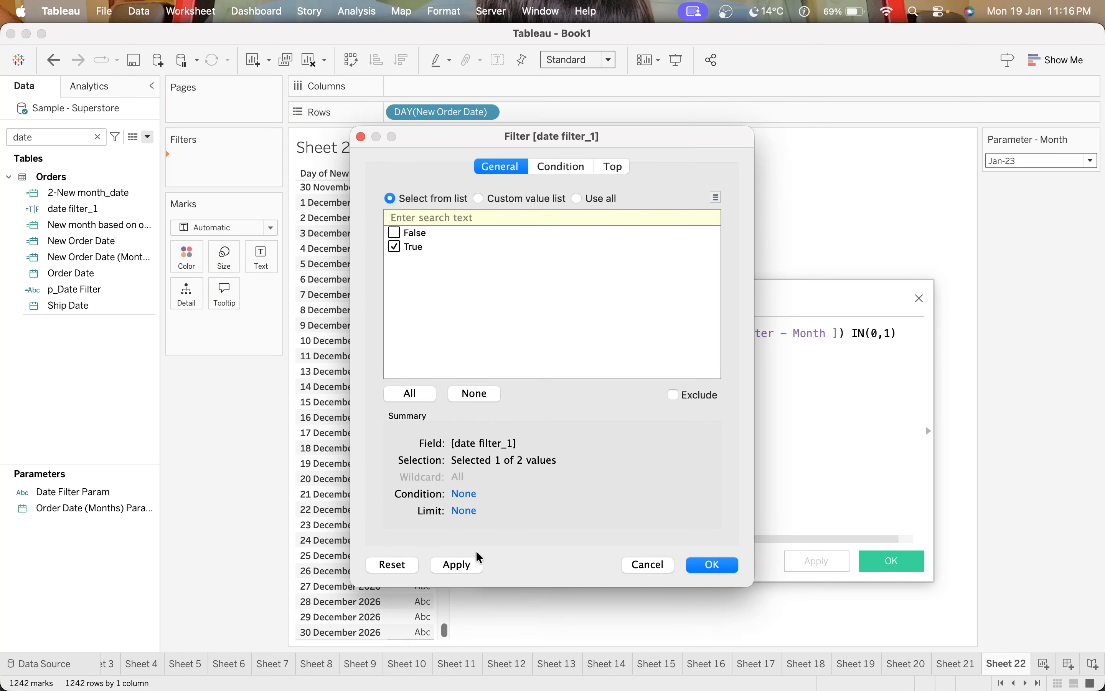
pyautogui.click(458, 566)
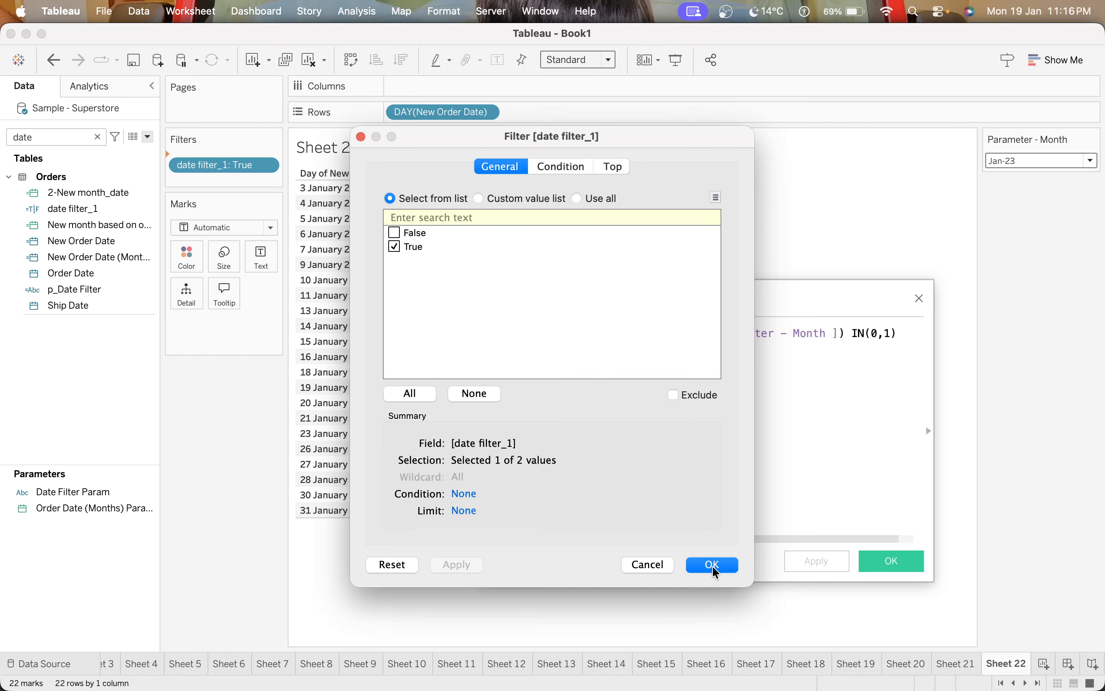
pyautogui.click(713, 566)
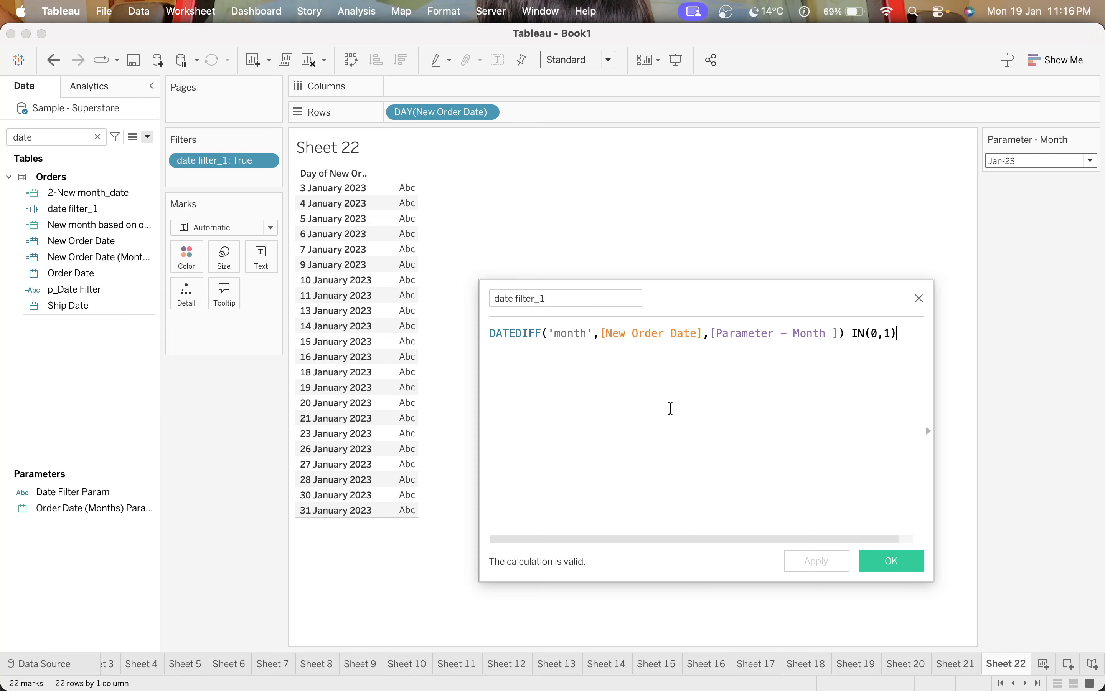
# - Remove the day-level date from Rows and add New Order Date again as discrete full-date days
pyautogui.rightClick(465, 115)
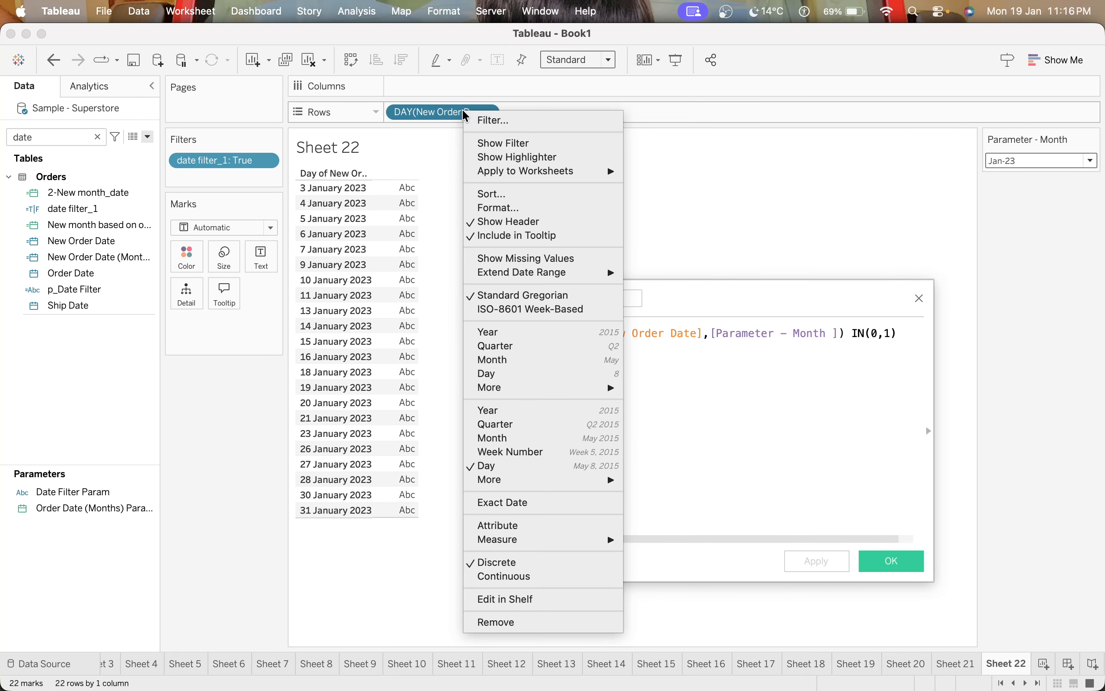
pyautogui.click(739, 440)
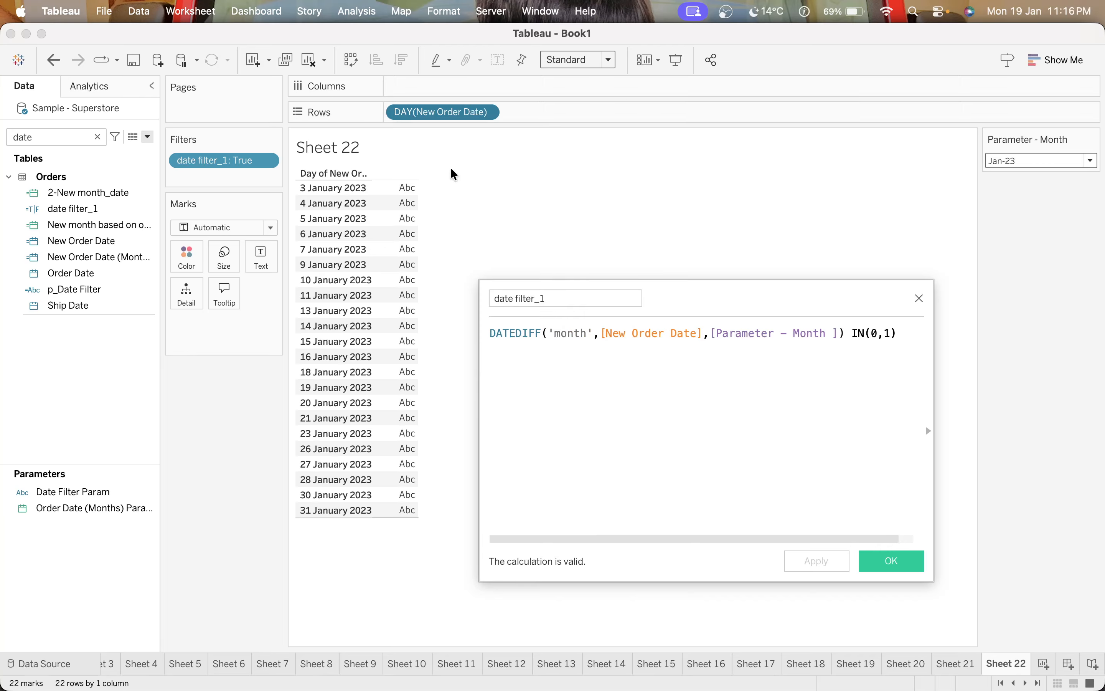
pyautogui.moveTo(429, 112); pyautogui.dragTo(261, 438)
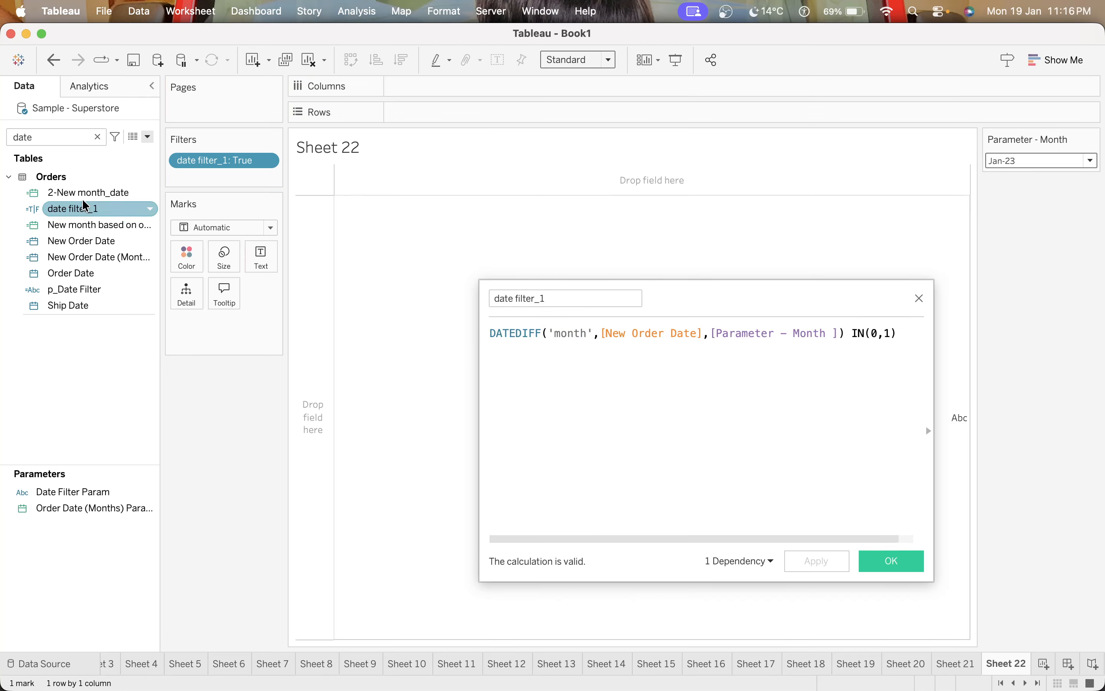
pyautogui.click(60, 143)
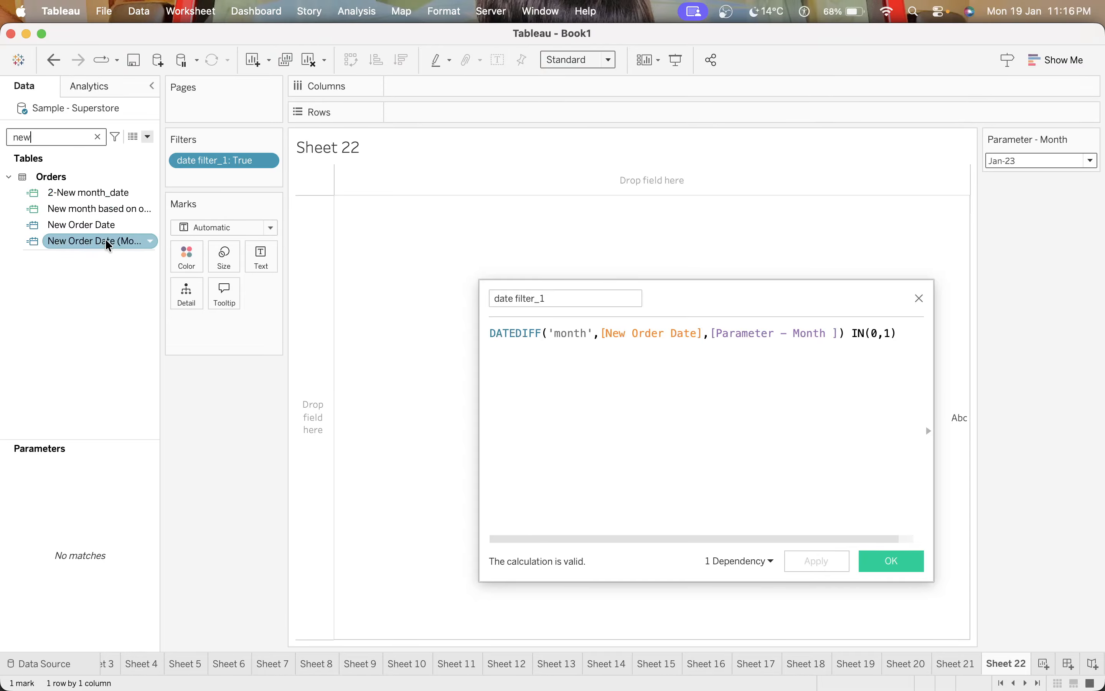
pyautogui.moveTo(125, 226); pyautogui.dragTo(518, 113)
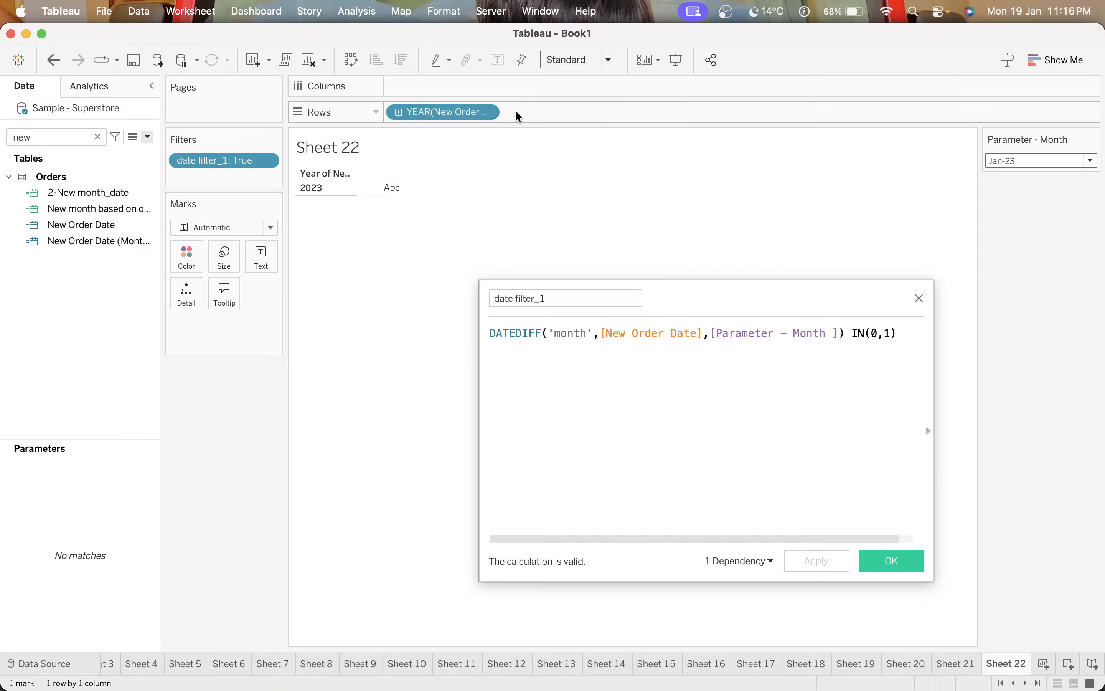
pyautogui.rightClick(521, 112)
pyautogui.rightClick(440, 113)
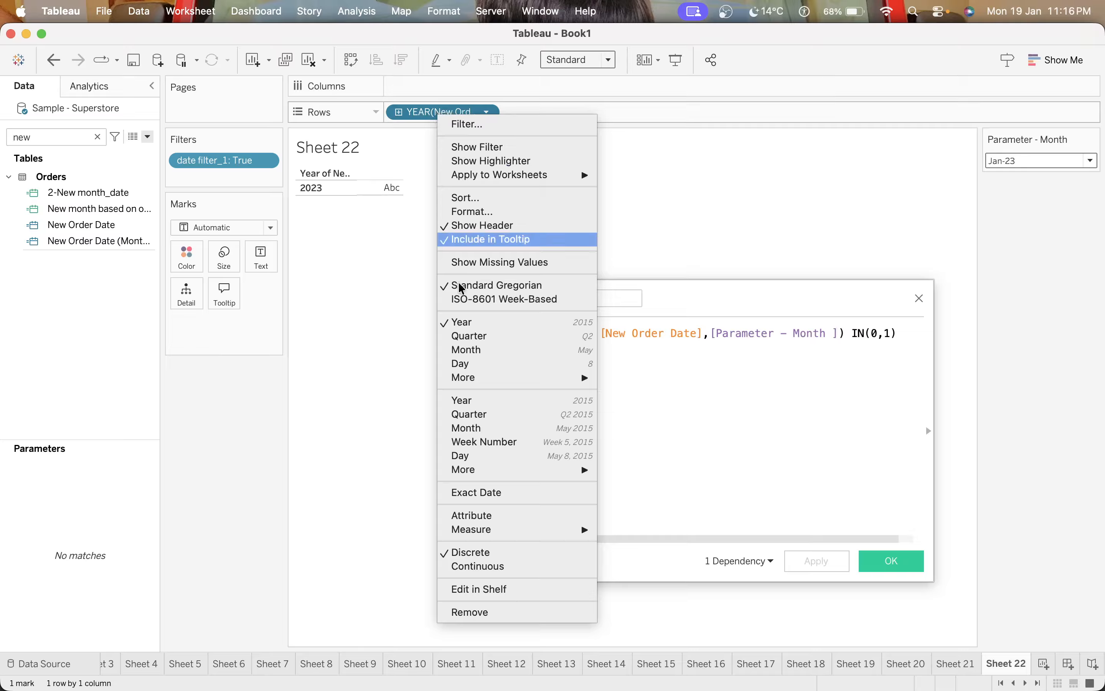
pyautogui.click(493, 456)
pyautogui.rightClick(438, 113)
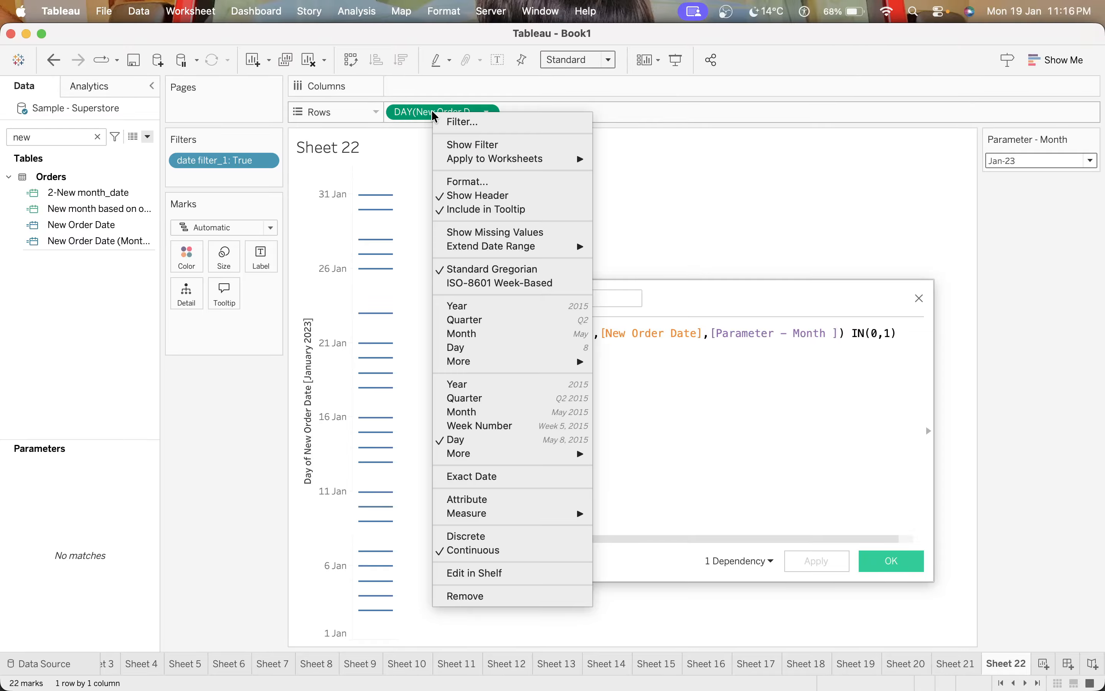
pyautogui.click(482, 538)
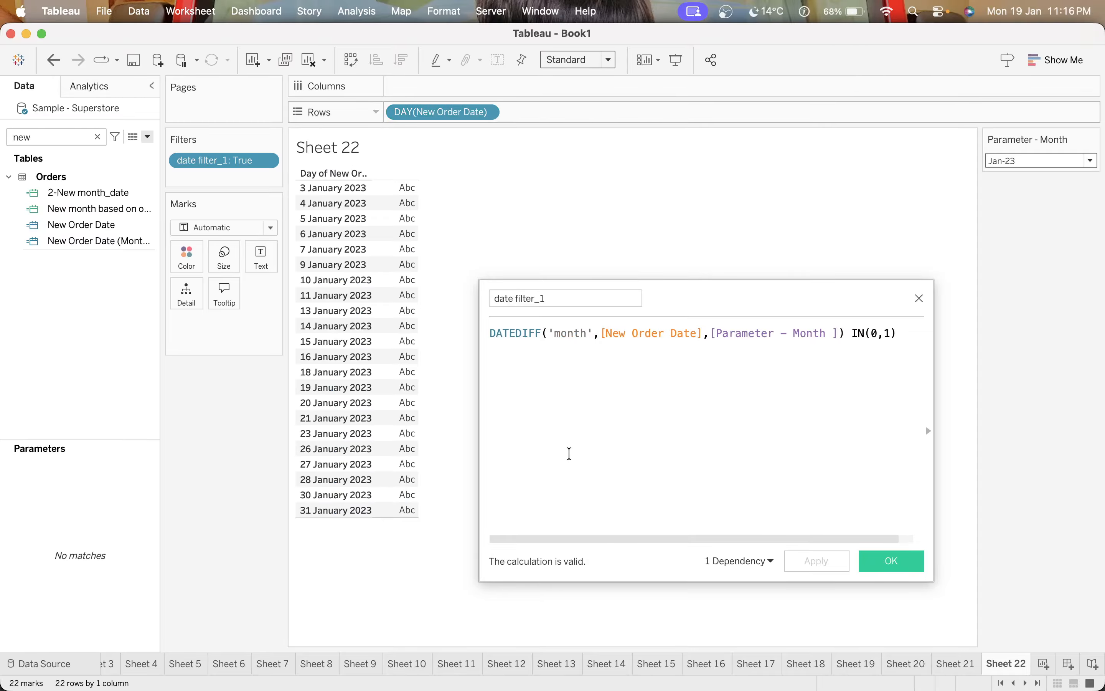
# - Set the Parameter - Month control to Dec-26
pyautogui.click(1016, 160)
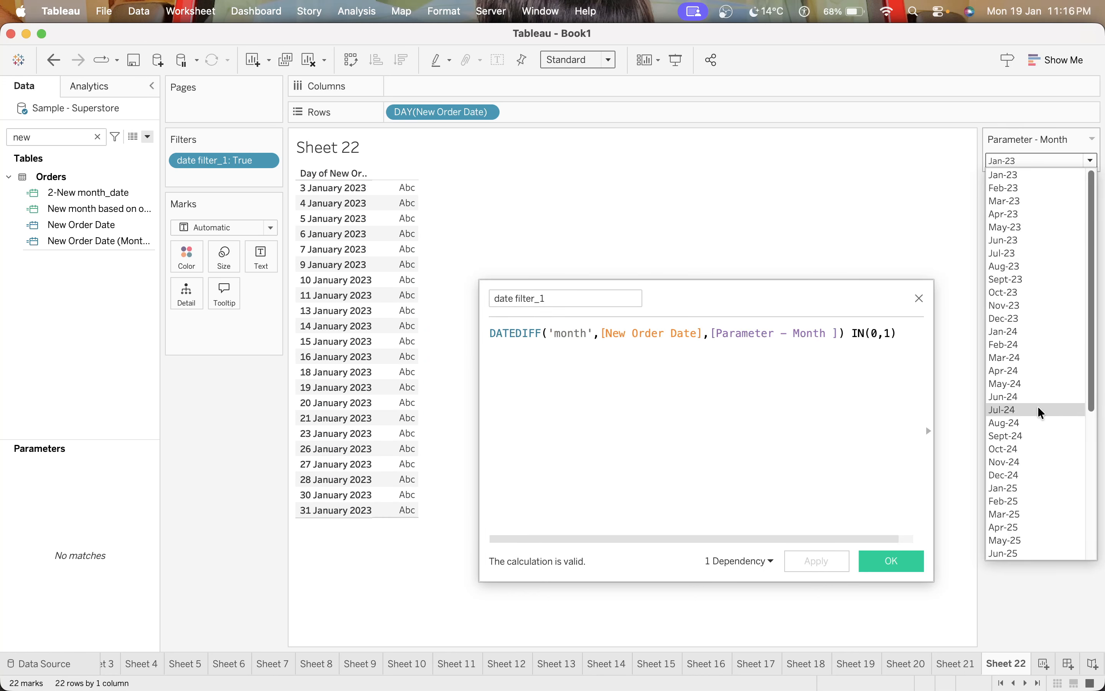
pyautogui.scroll(-6, 1043, 412)
pyautogui.click(1020, 554)
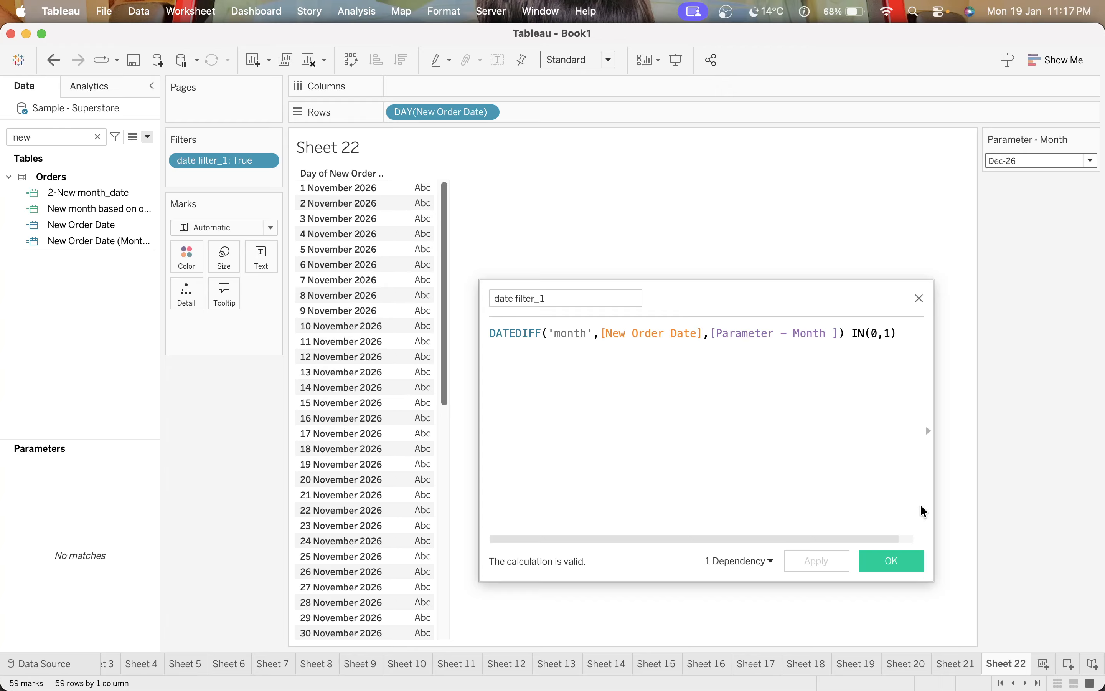
# - Review the arguments of the date filter_1 formula in a wider editor, and examine the filtered dates on the sheet
pyautogui.moveTo(930, 491); pyautogui.dragTo(1053, 481)
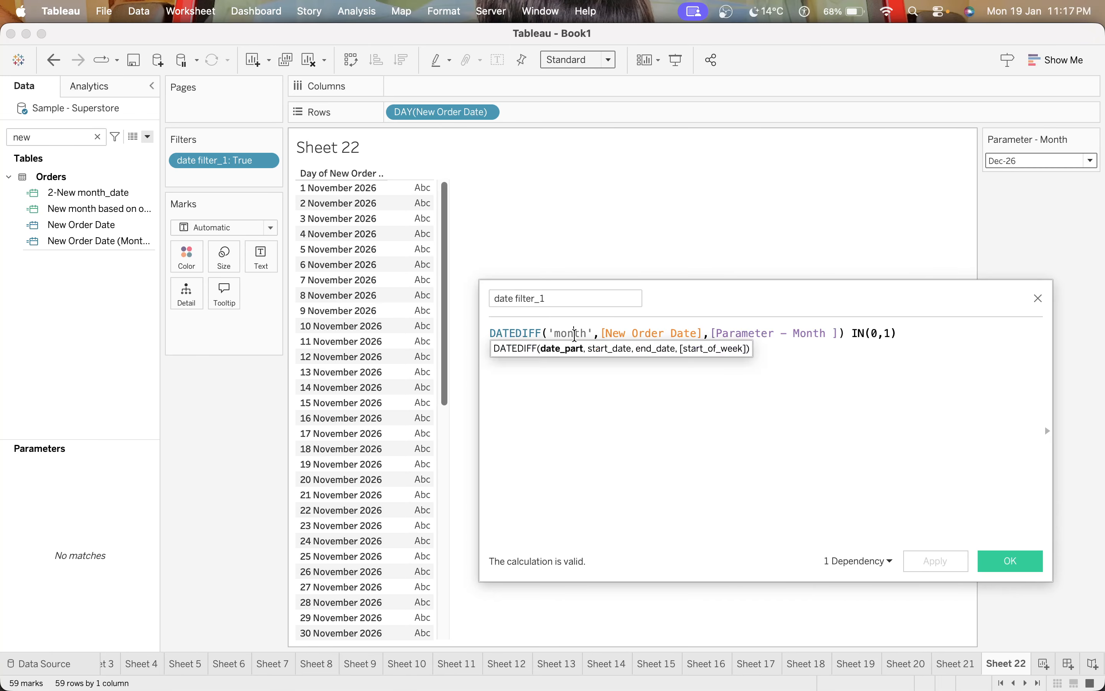
pyautogui.doubleClick(575, 333)
pyautogui.doubleClick(572, 332)
pyautogui.click(611, 416)
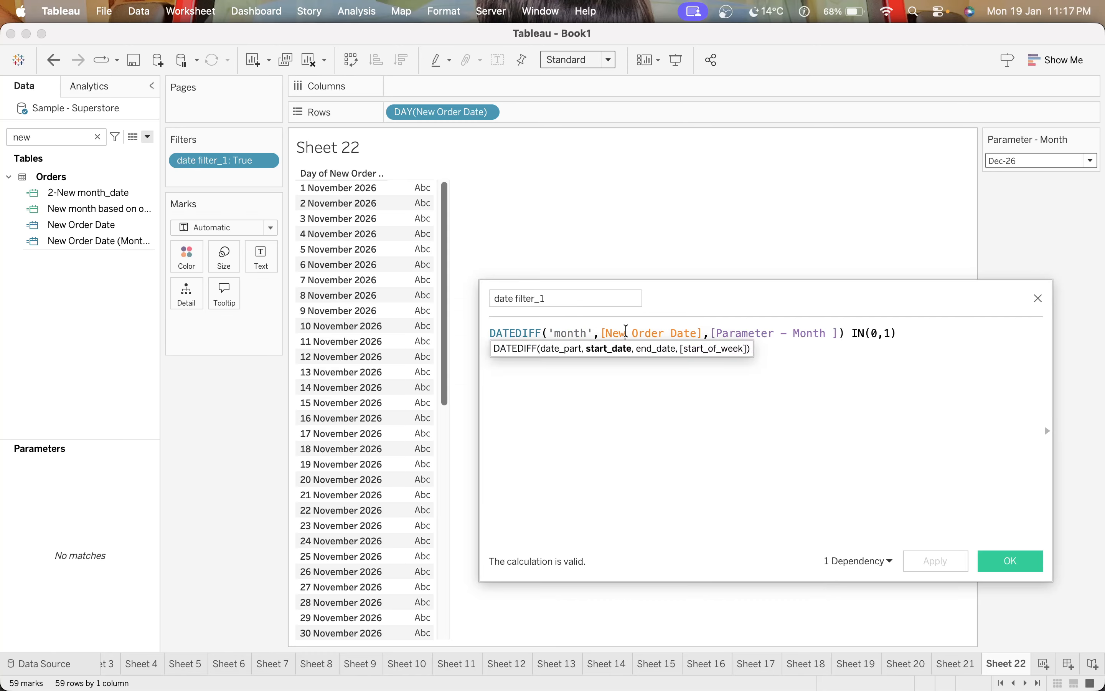
pyautogui.doubleClick(625, 333)
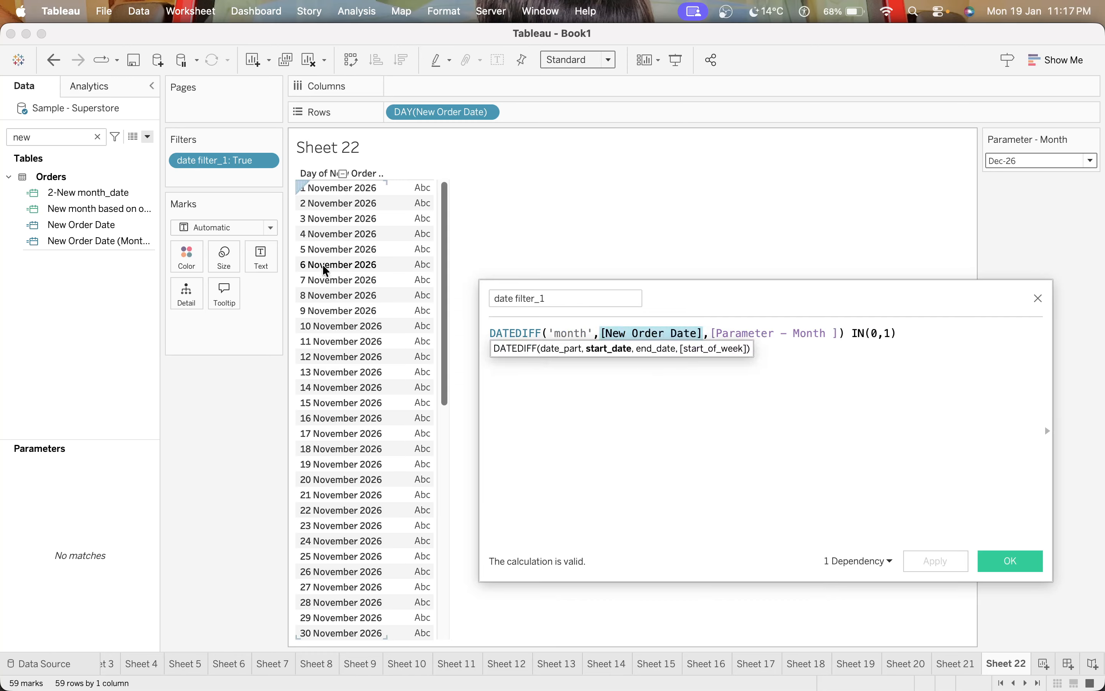
pyautogui.click(80, 134)
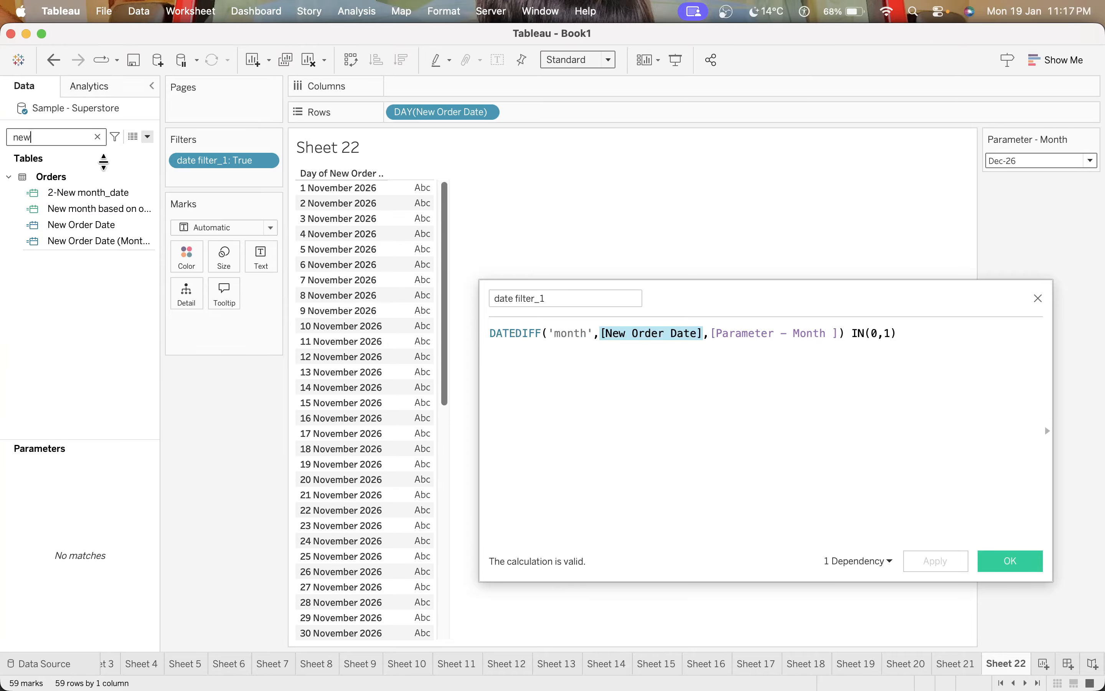
pyautogui.click(108, 225)
pyautogui.click(626, 405)
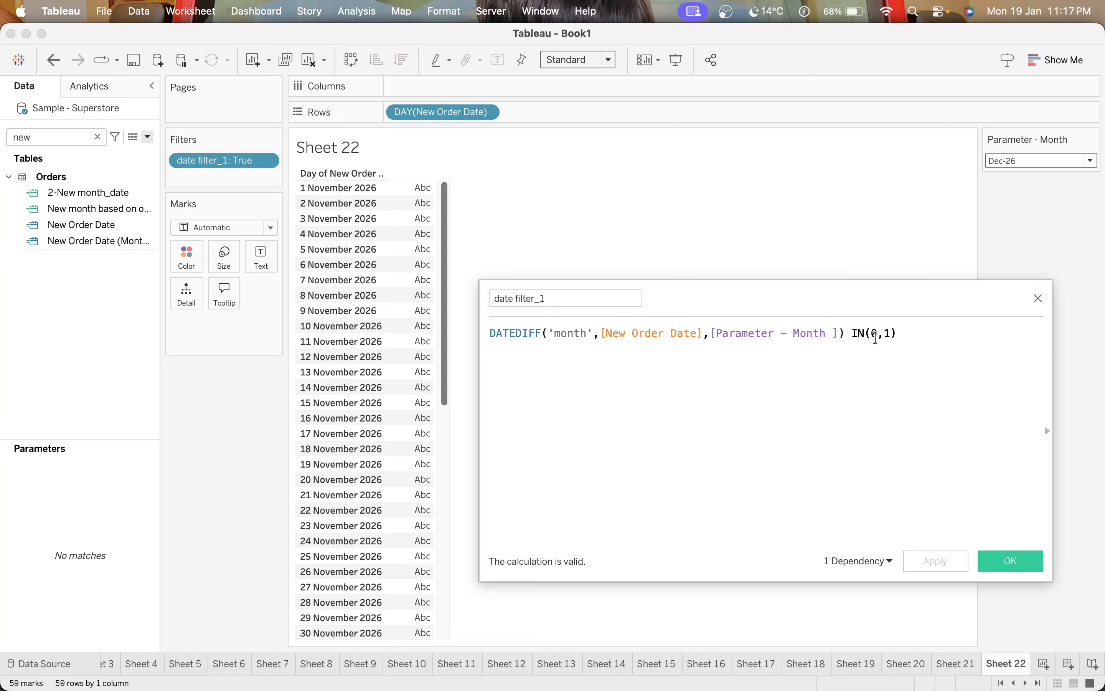
pyautogui.doubleClick(888, 333)
pyautogui.click(1008, 561)
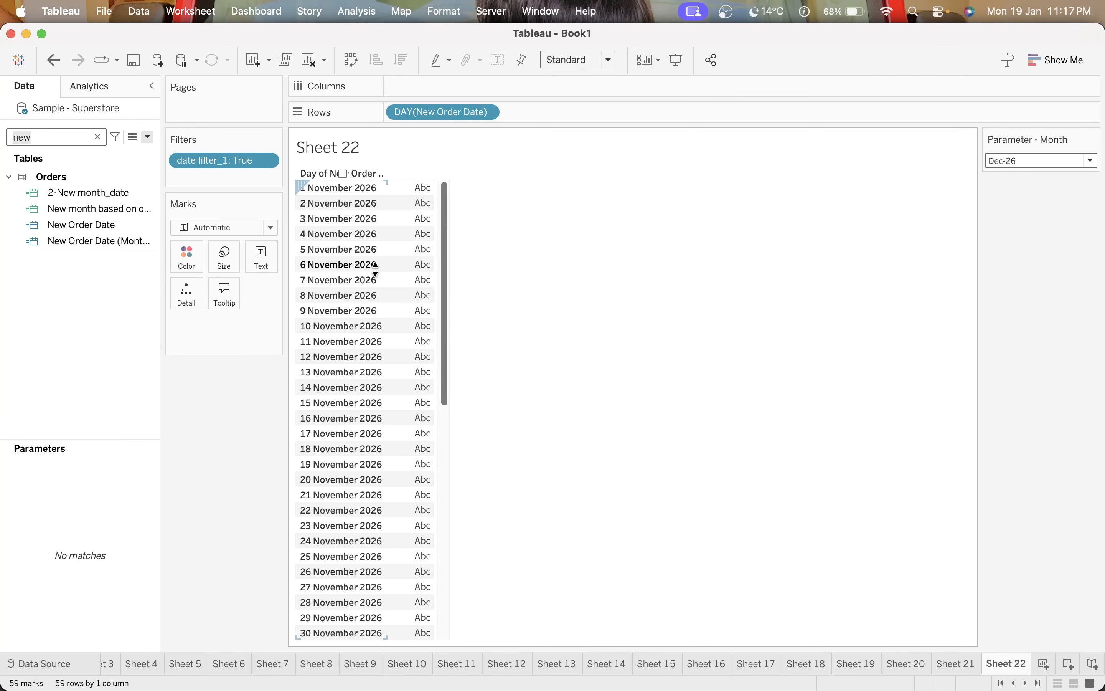
pyautogui.moveTo(444, 275); pyautogui.dragTo(433, 507)
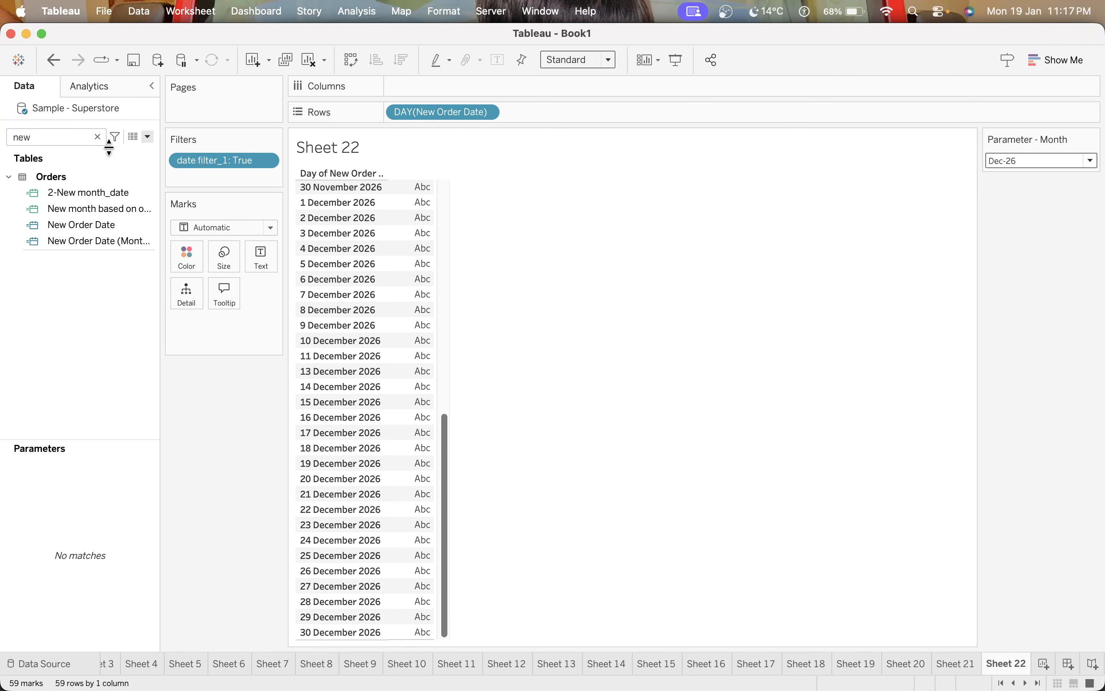
# - Clear the data field search and review the allowable values list in the Parameter - Month settings
pyautogui.click(97, 137)
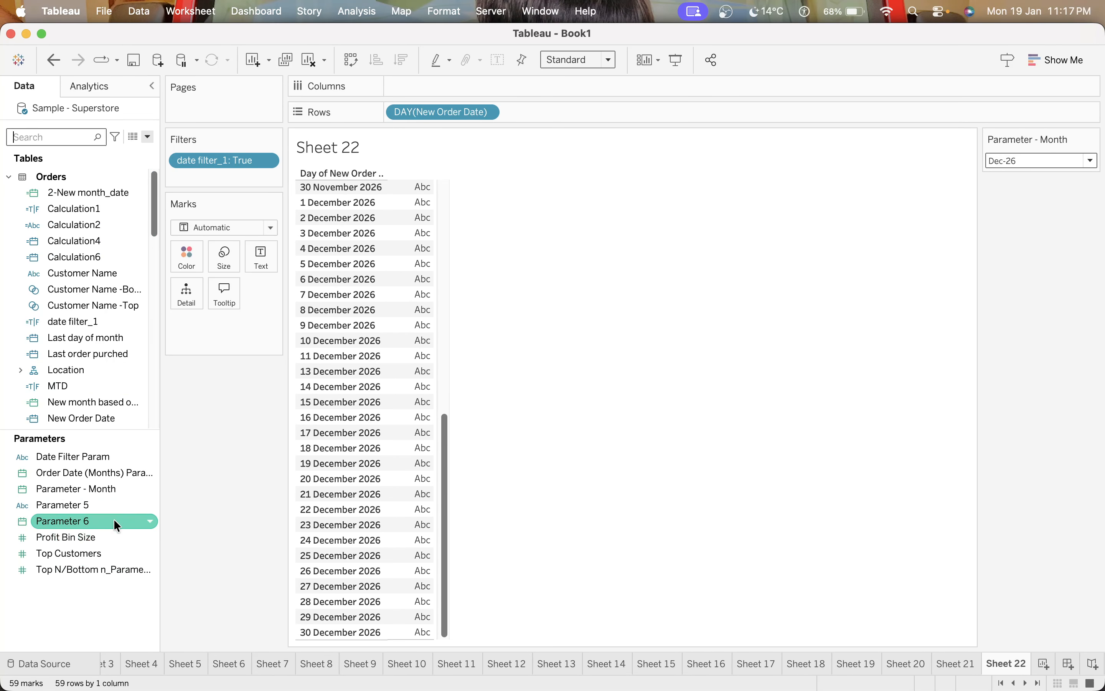
pyautogui.rightClick(105, 502)
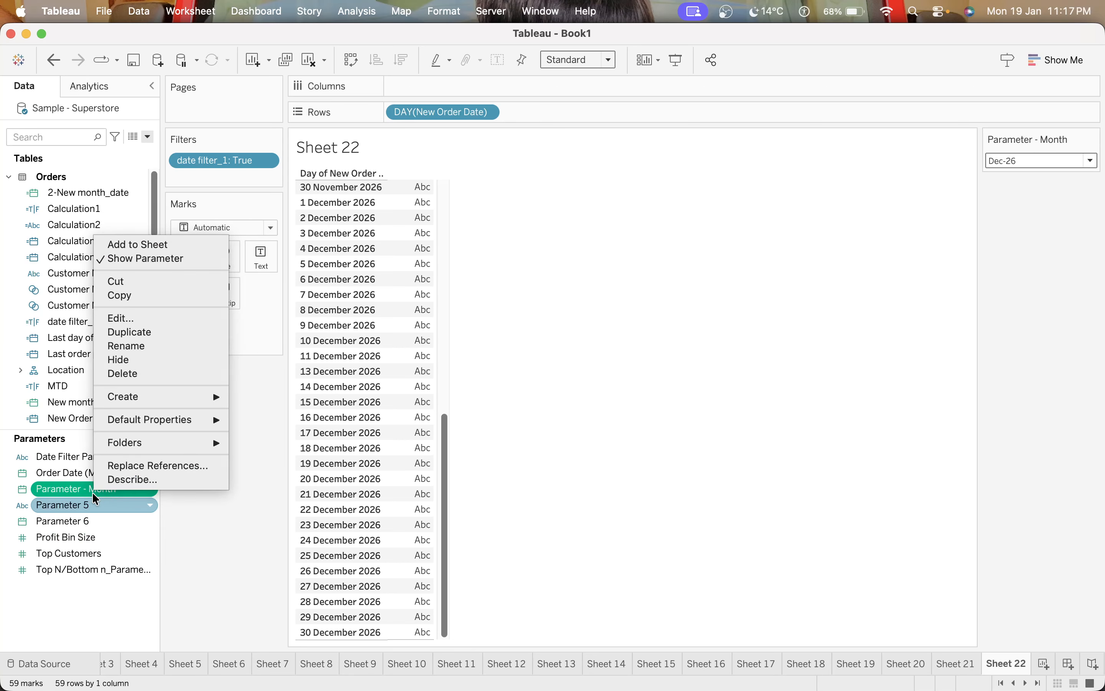
pyautogui.click(112, 491)
pyautogui.rightClick(112, 491)
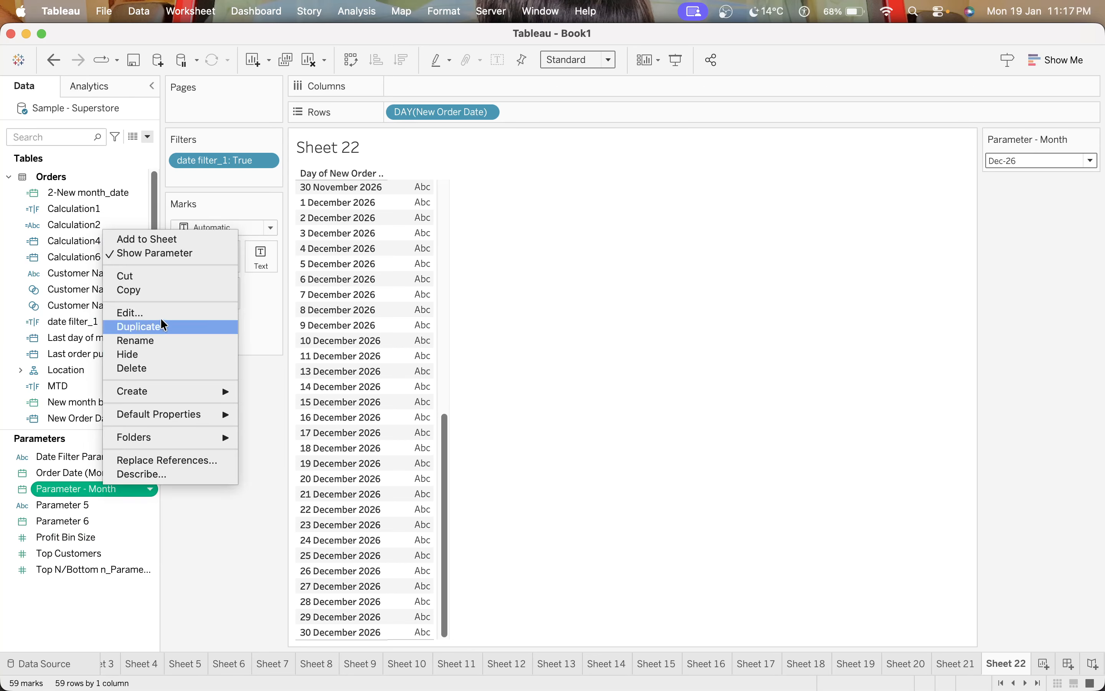
pyautogui.click(133, 313)
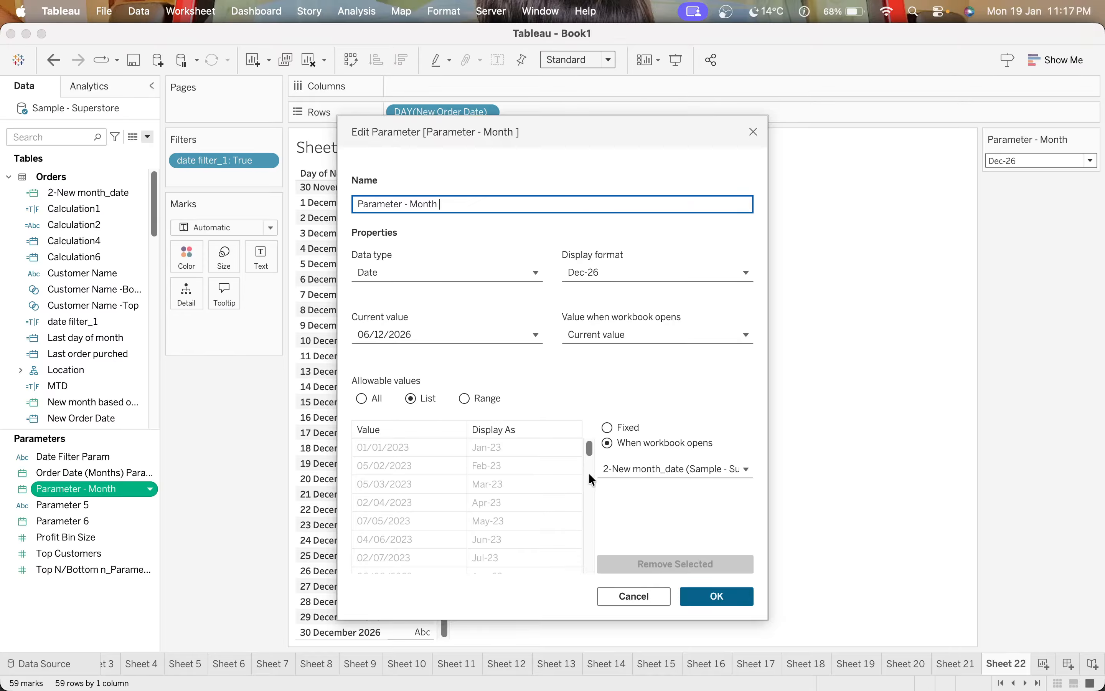
pyautogui.moveTo(591, 450); pyautogui.dragTo(609, 591)
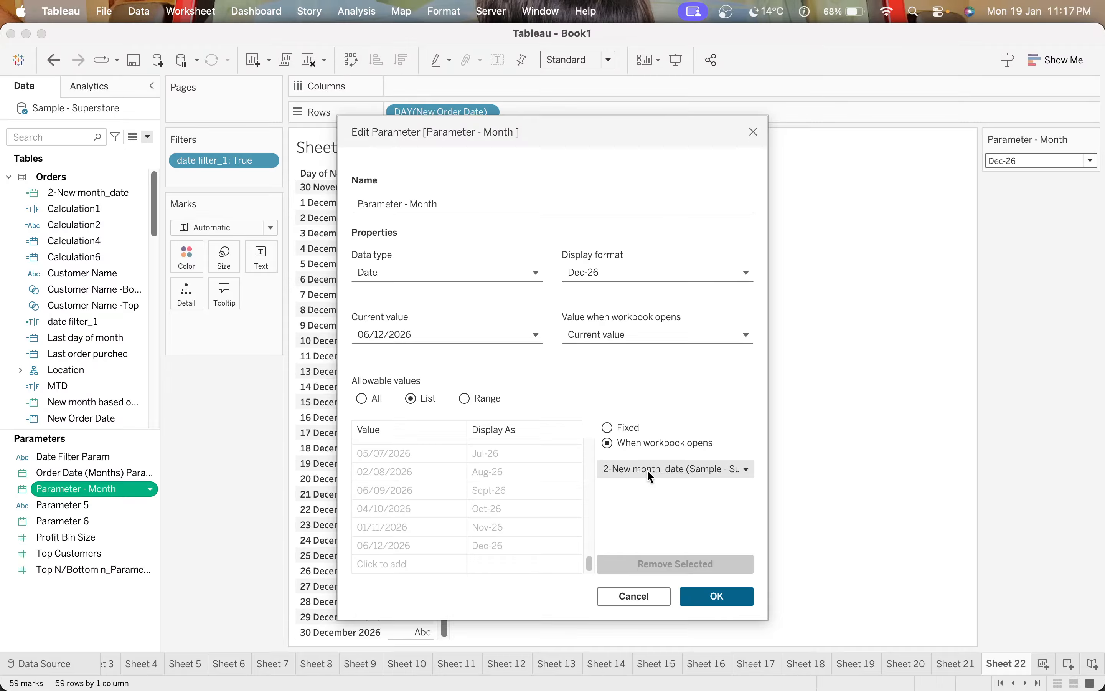
pyautogui.click(717, 601)
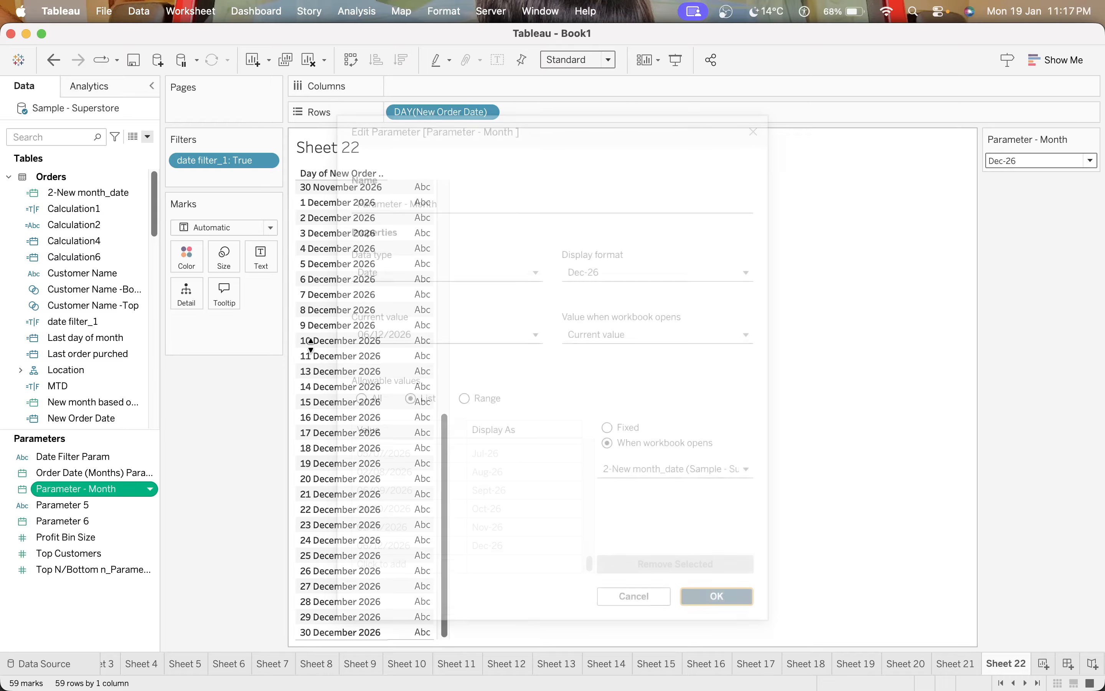
# - Change the detail of the 2-New month_date custom date to Months, keeping it as a date value
pyautogui.rightClick(86, 188)
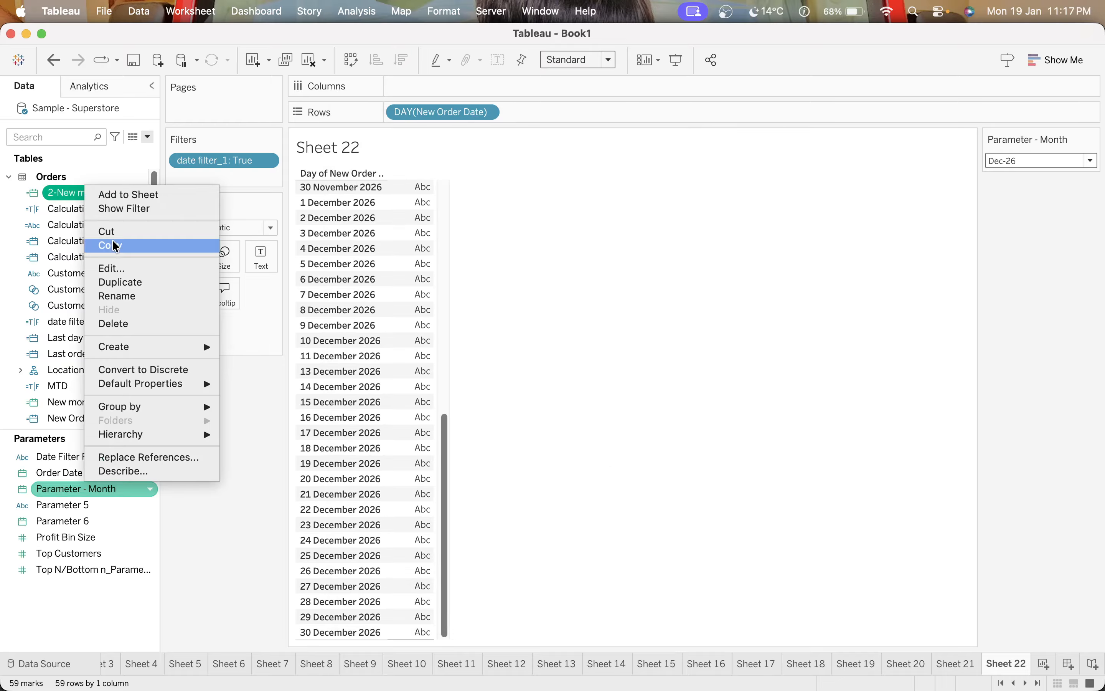
pyautogui.click(112, 268)
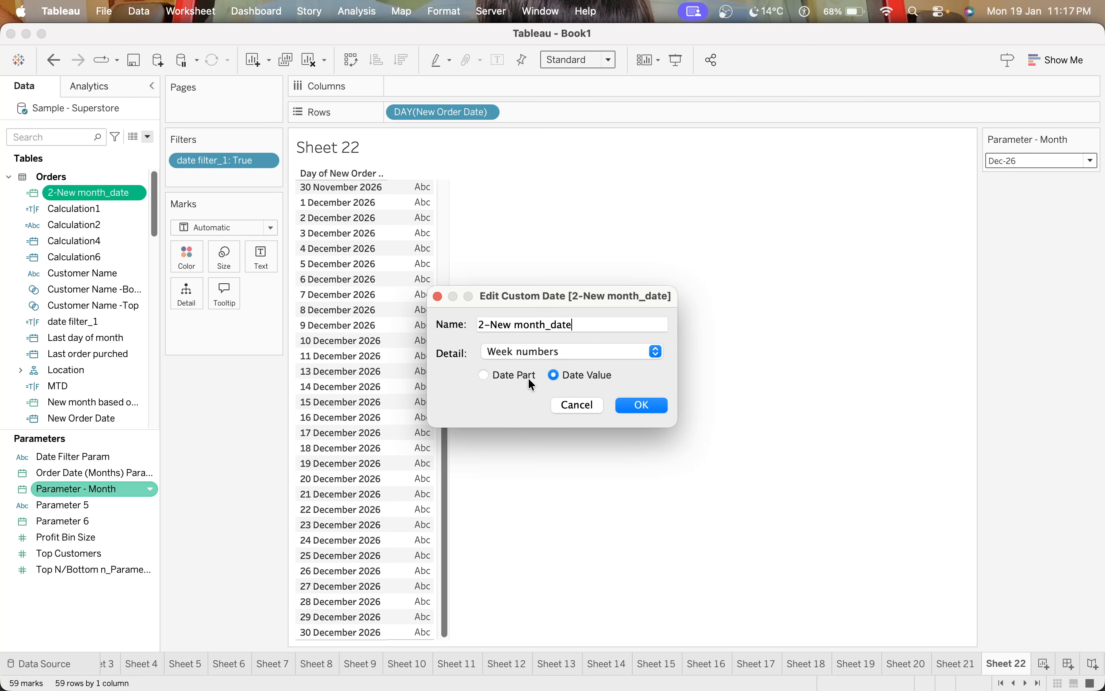
pyautogui.click(534, 353)
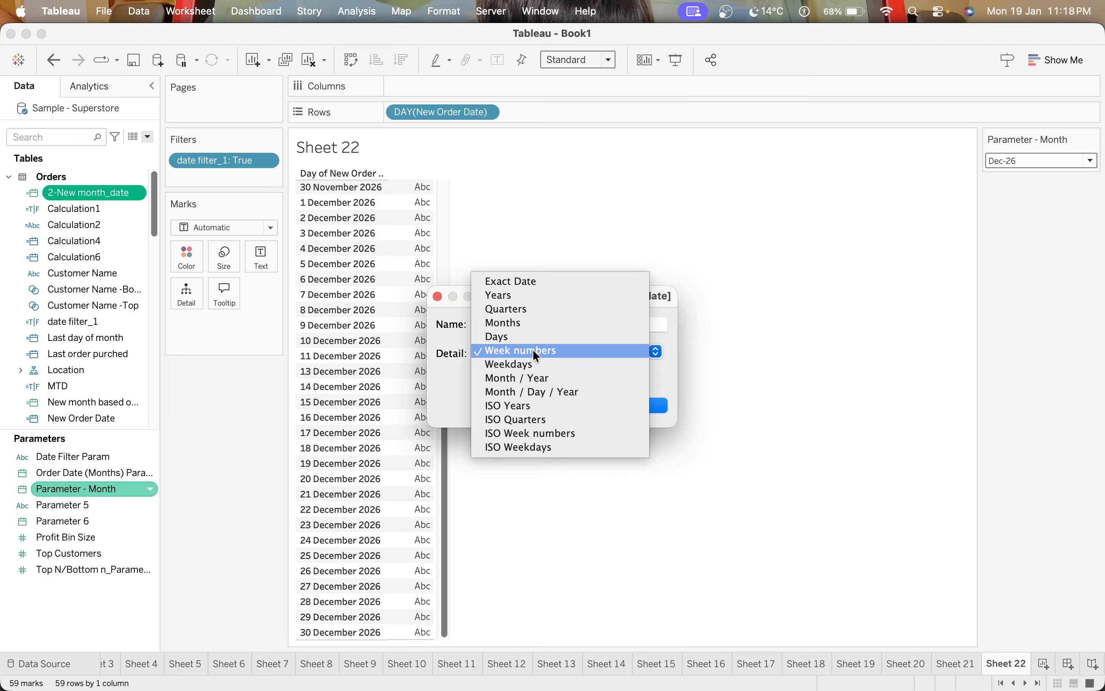
pyautogui.click(529, 323)
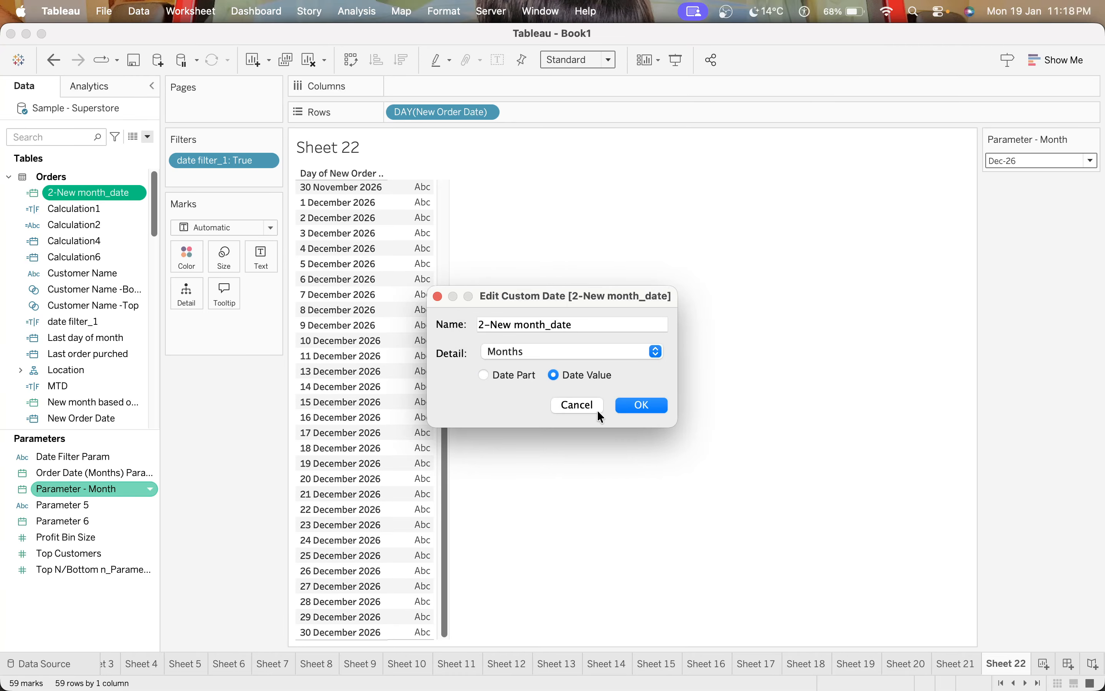
pyautogui.click(639, 405)
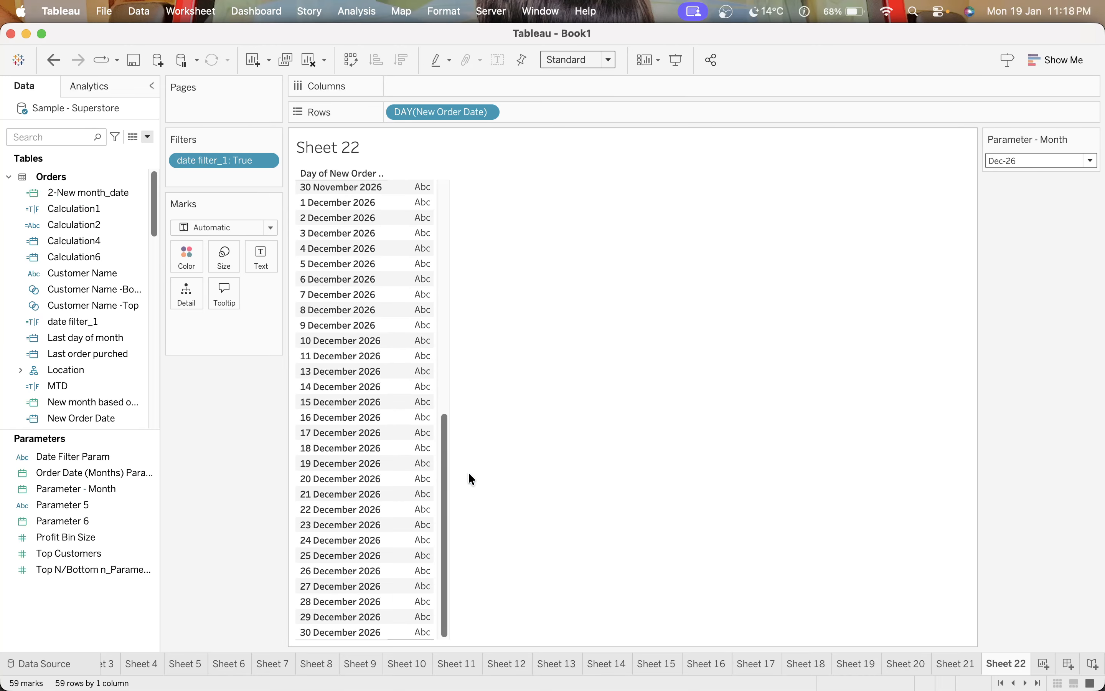
# - Examine the earliest filtered dates on the sheet and check the 2-New month_date custom date settings
pyautogui.moveTo(444, 457); pyautogui.dragTo(451, 171)
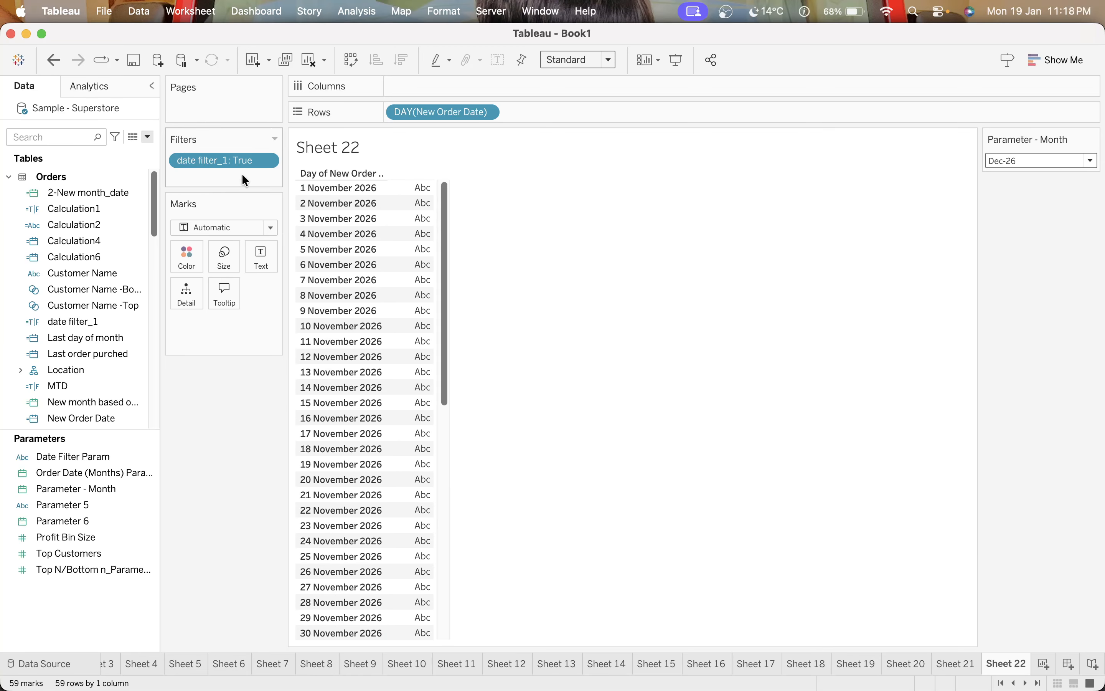
pyautogui.rightClick(94, 195)
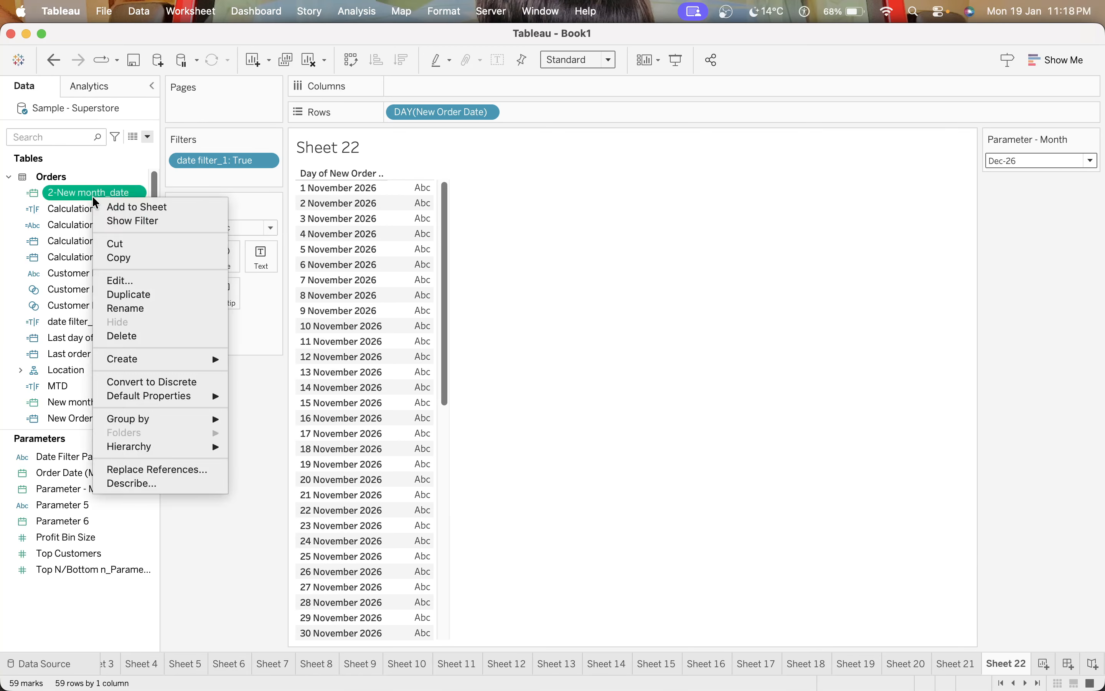
pyautogui.click(120, 280)
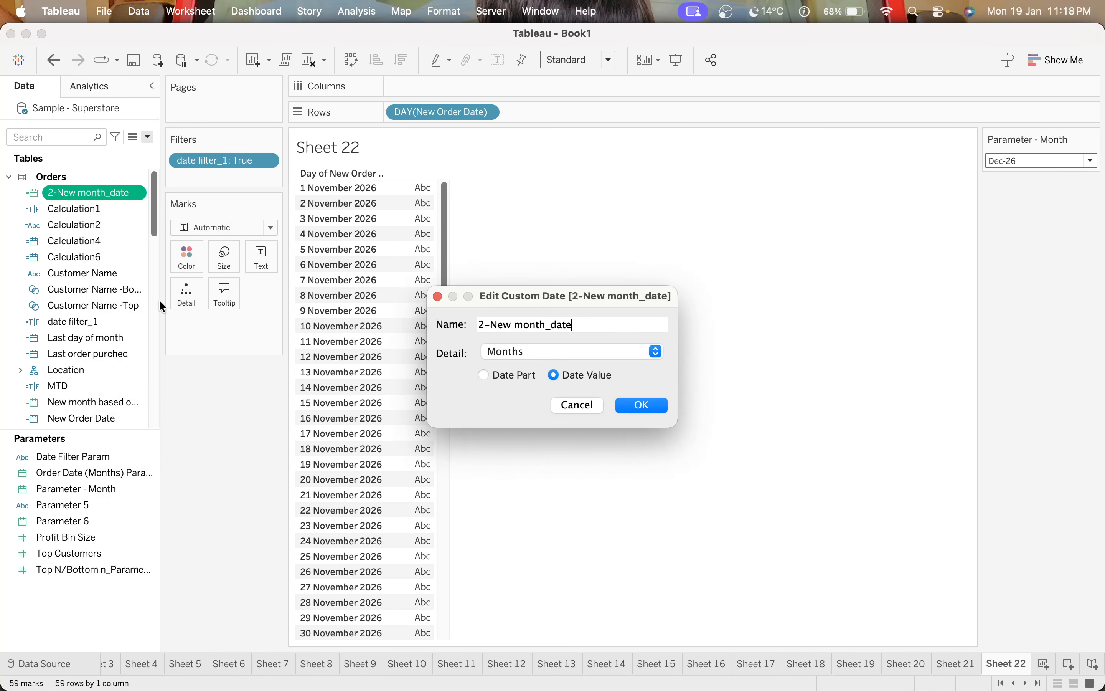
pyautogui.click(638, 406)
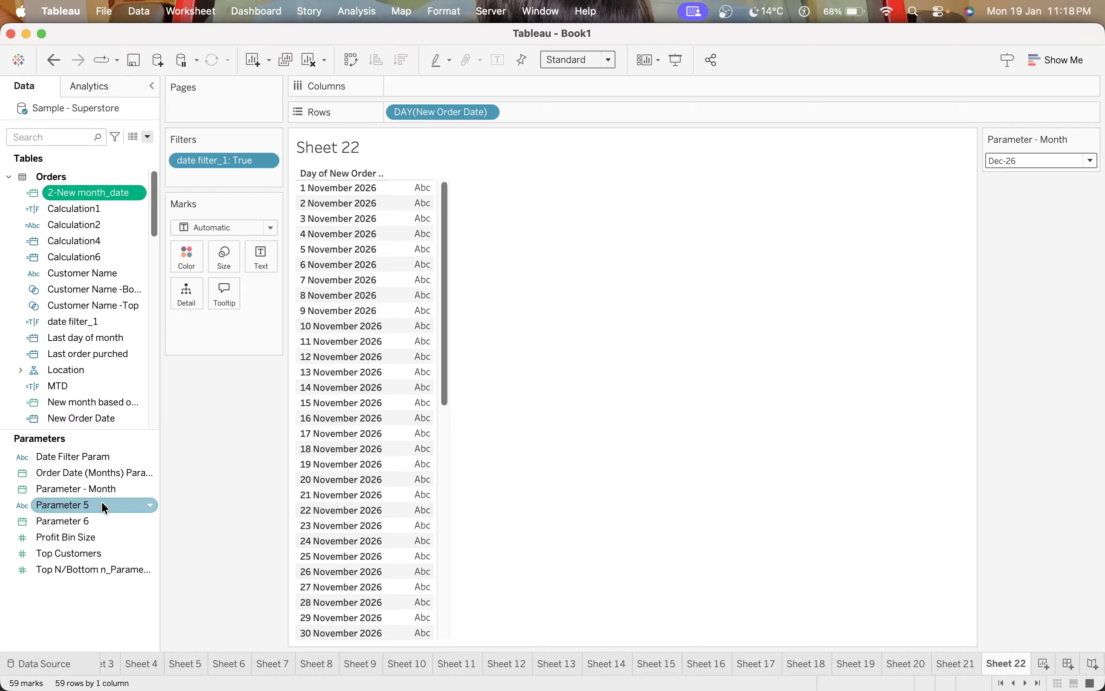
# - Review which date field supplies the Parameter - Month list when the workbook opens
pyautogui.rightClick(123, 488)
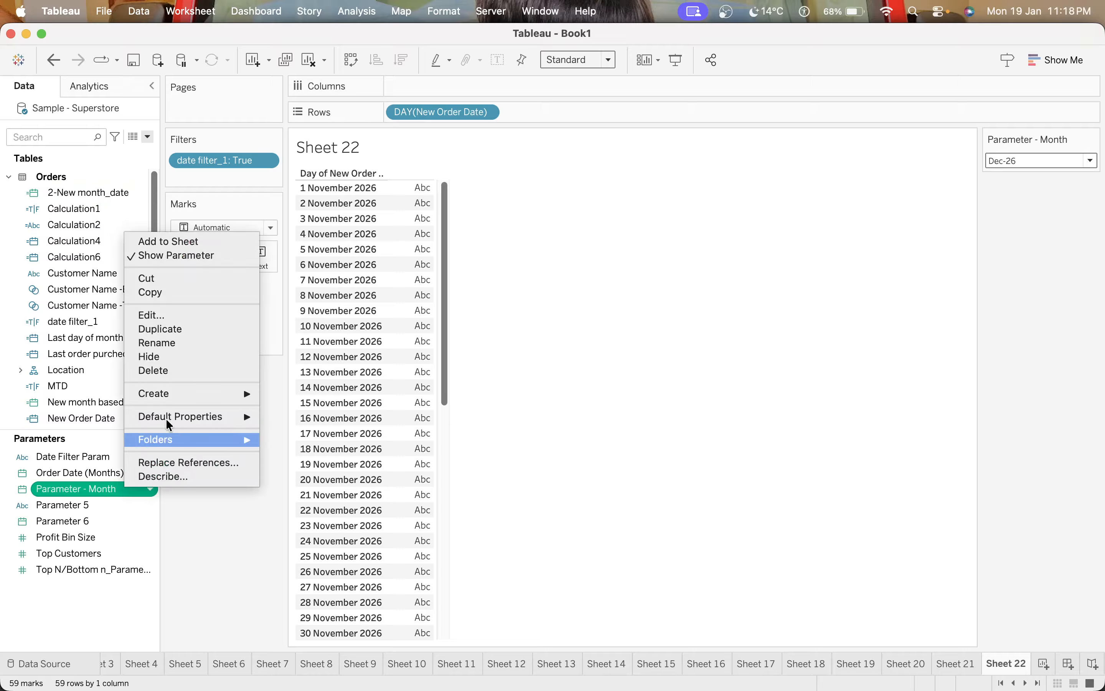
pyautogui.click(180, 314)
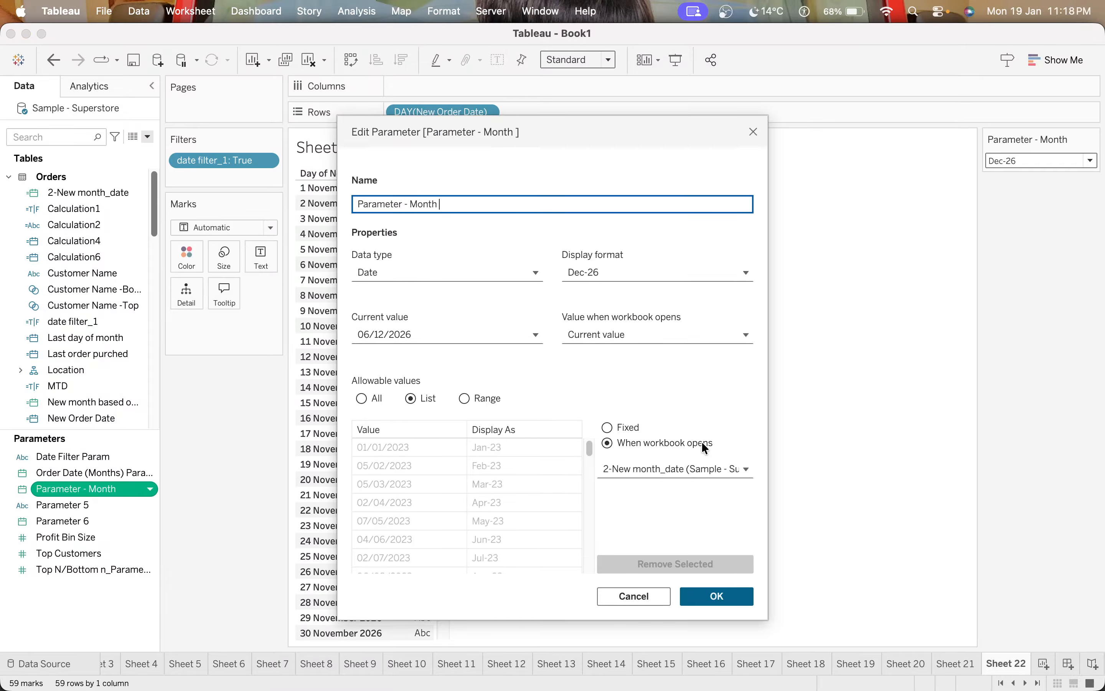
pyautogui.click(676, 470)
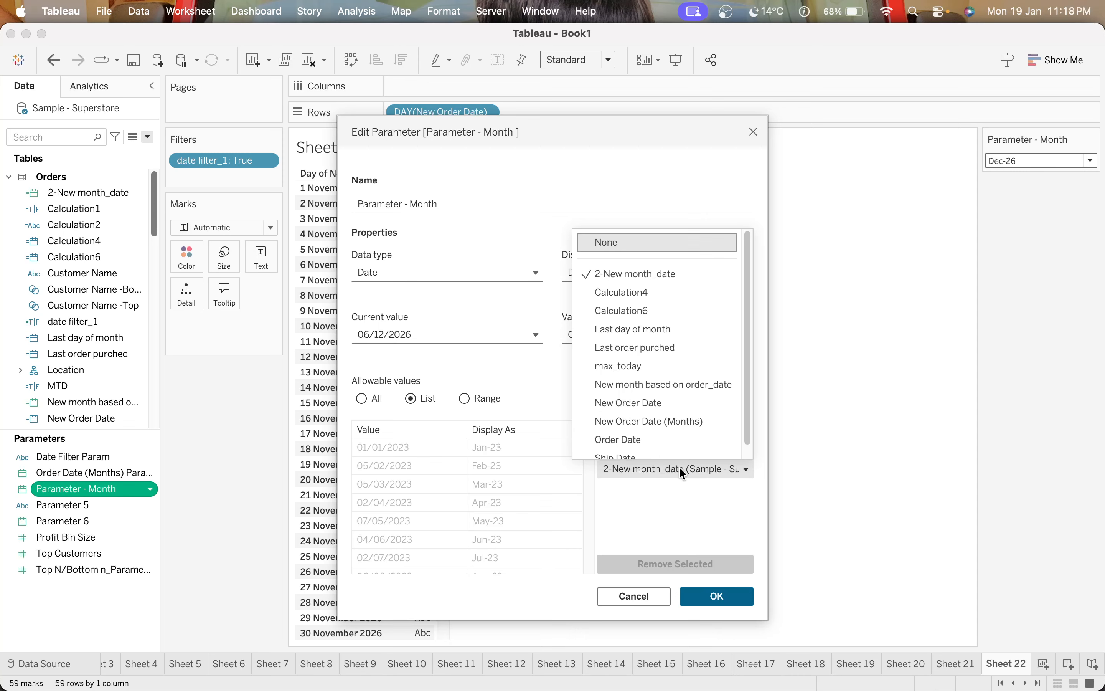
pyautogui.click(679, 469)
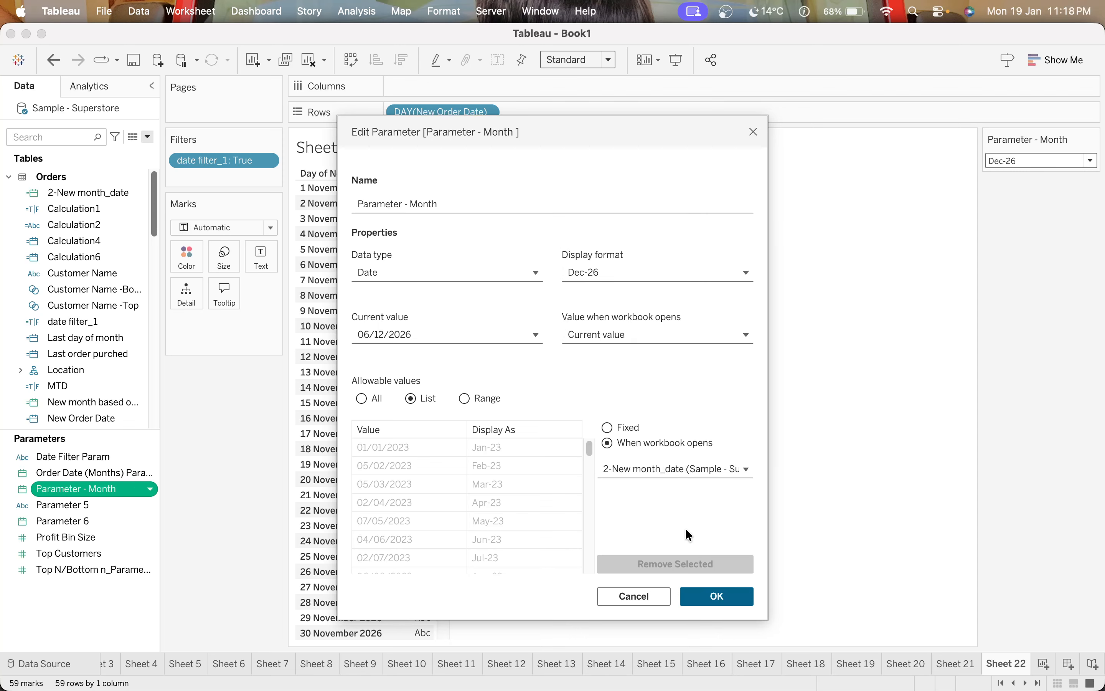
pyautogui.click(716, 596)
# - Set the Parameter - Month control to Oct-25
pyautogui.click(1005, 162)
pyautogui.click(1056, 370)
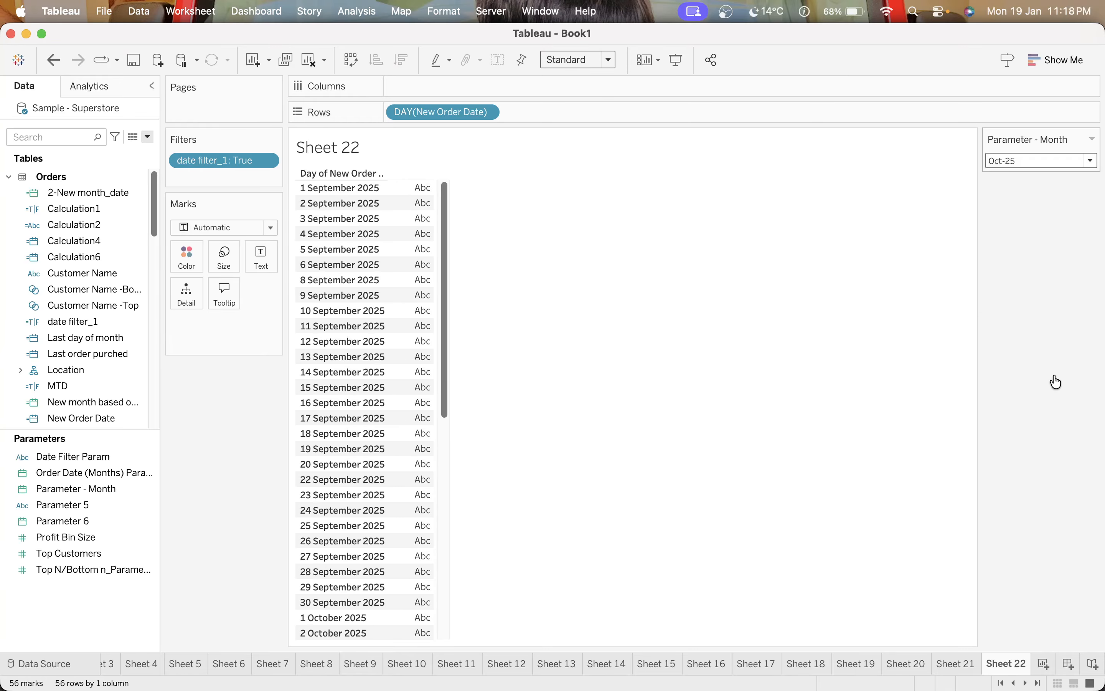
# - Review the selected values of the date filter_1 filter and which worksheets it applies to
pyautogui.rightClick(219, 159)
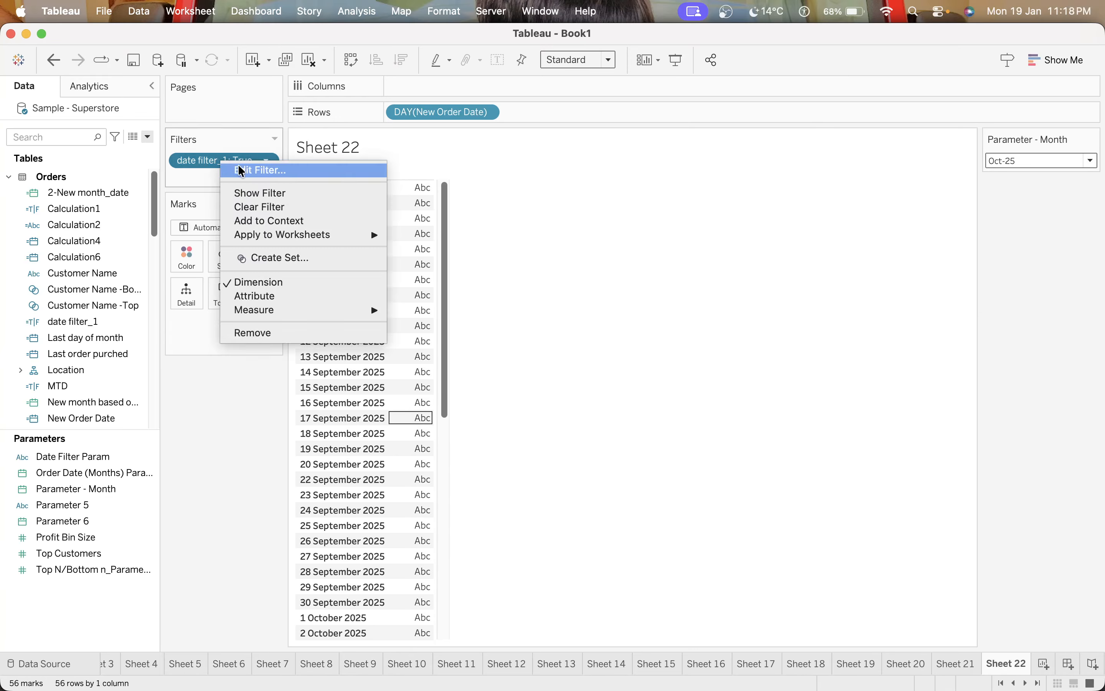
pyautogui.click(235, 168)
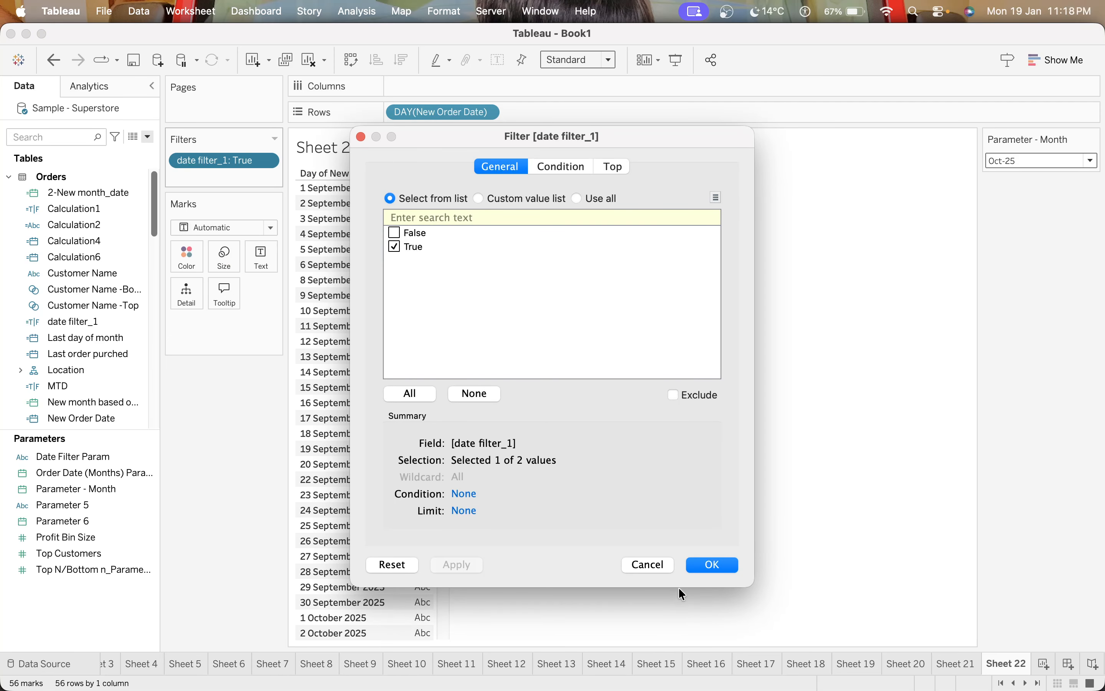
pyautogui.click(713, 566)
pyautogui.click(262, 161)
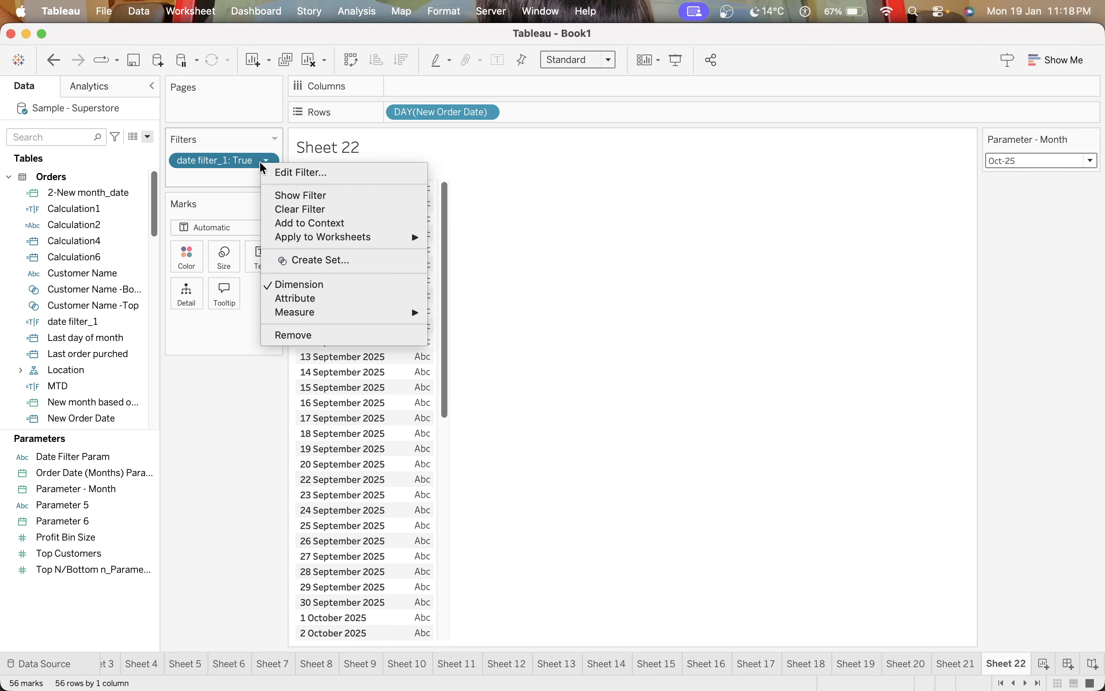
pyautogui.moveTo(356, 245)
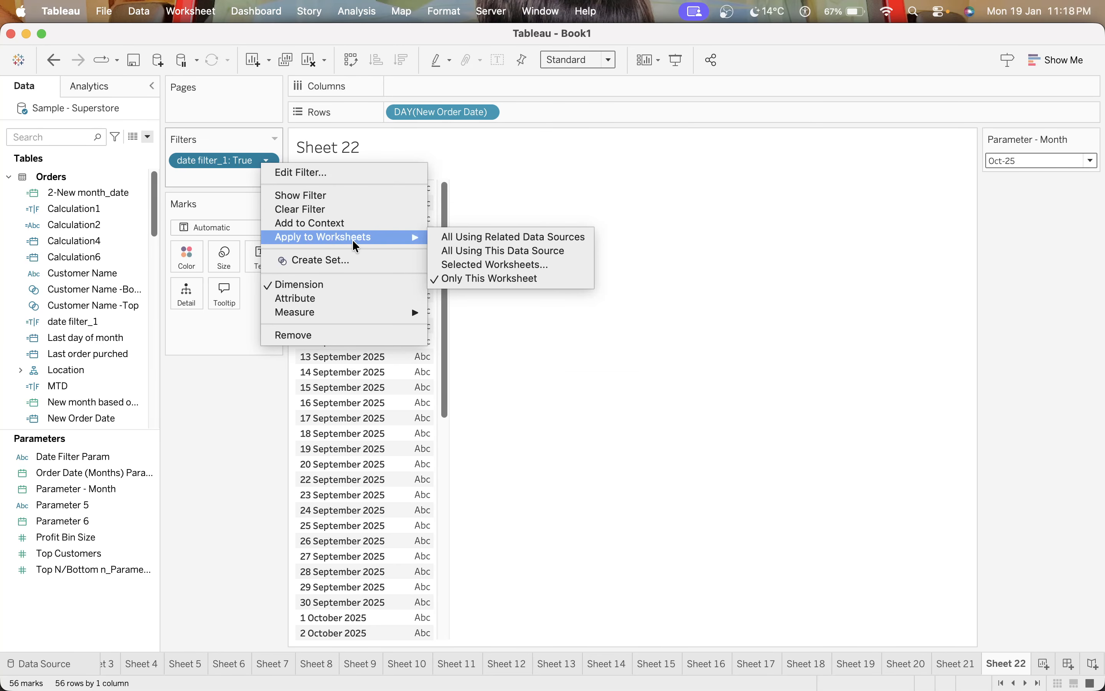
pyautogui.click(252, 365)
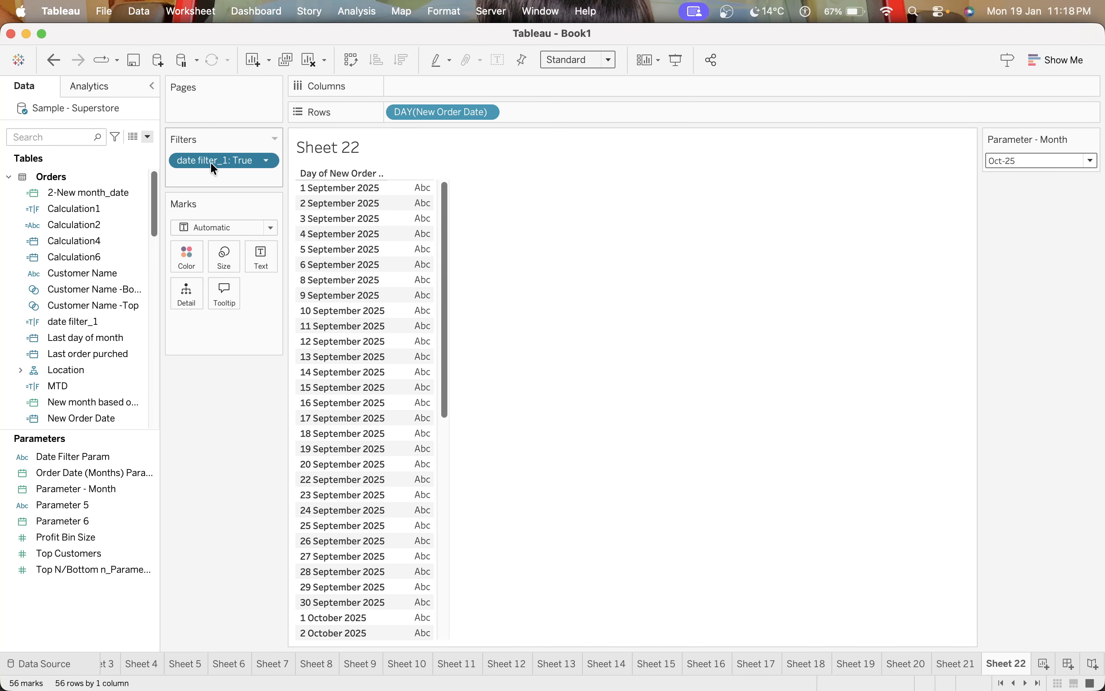
# - Remove the date filter_1 filter from the sheet and examine the unfiltered dates and the available parameter months
pyautogui.moveTo(210, 161); pyautogui.dragTo(212, 383)
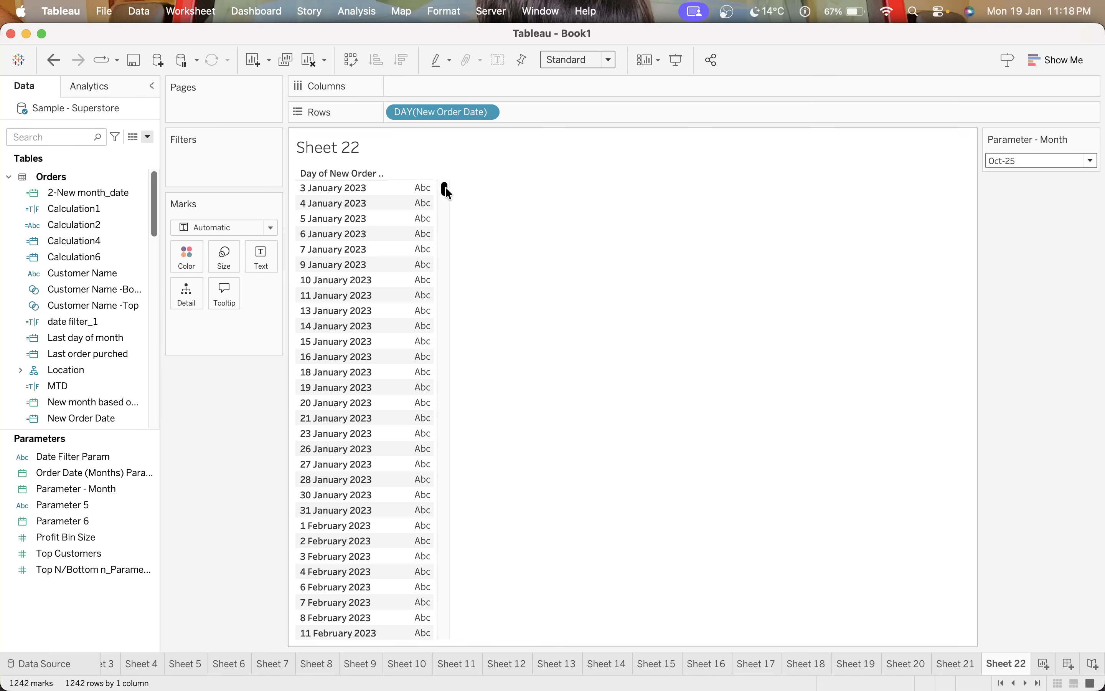
pyautogui.moveTo(444, 189); pyautogui.dragTo(467, 645)
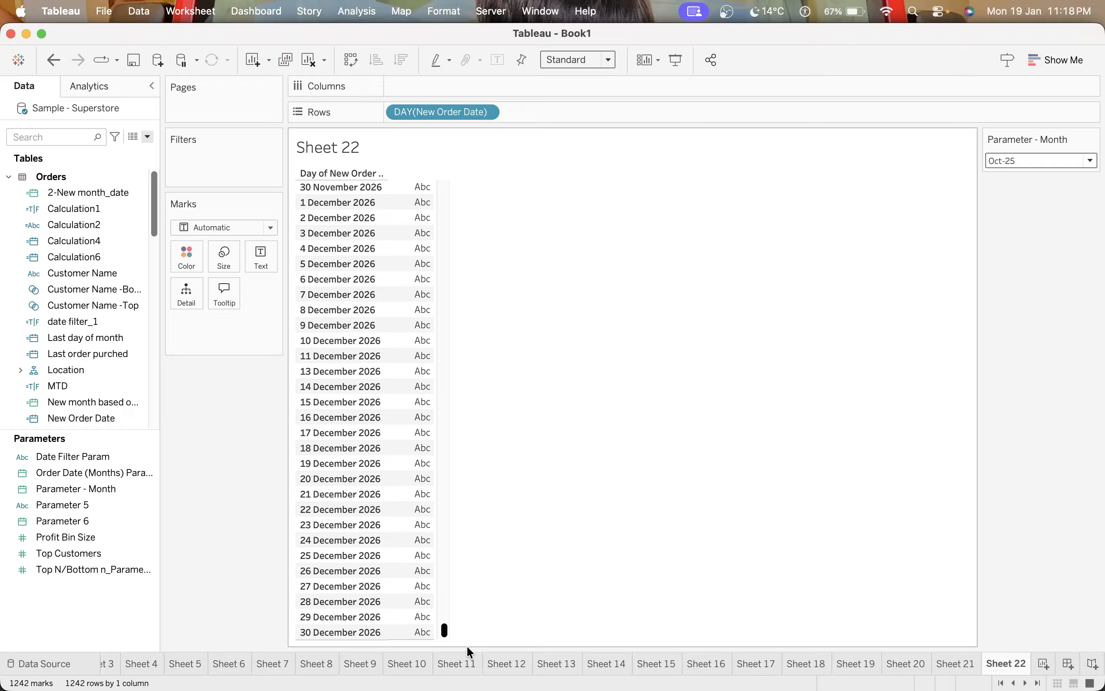
pyautogui.click(1019, 160)
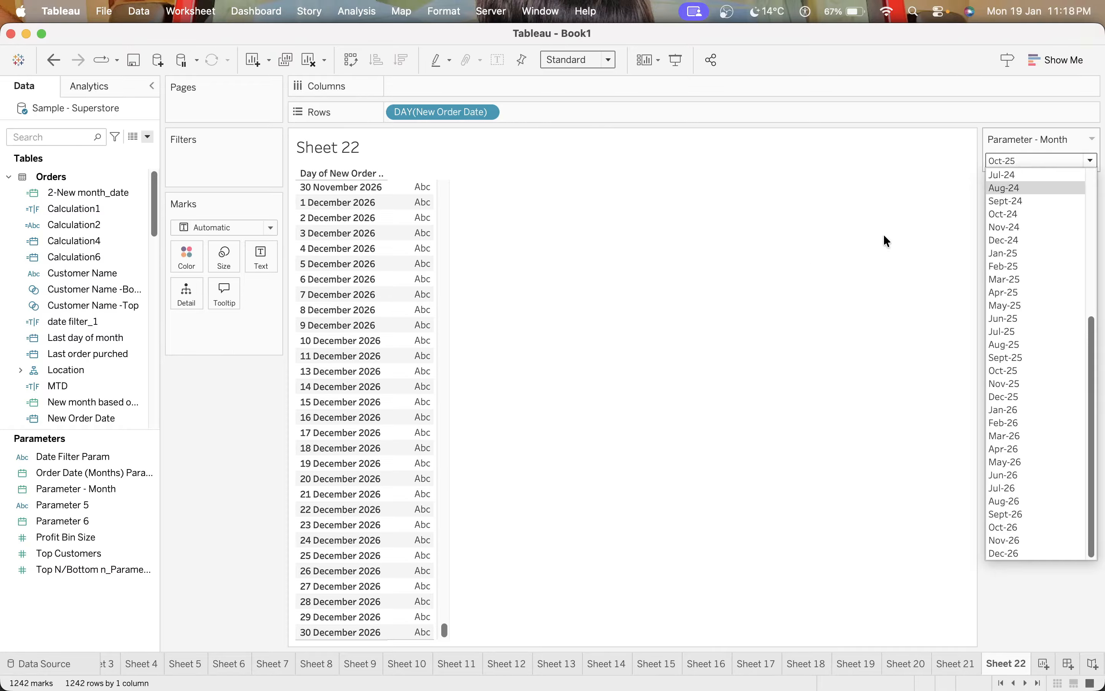
pyautogui.click(44, 137)
pyautogui.click(41, 137)
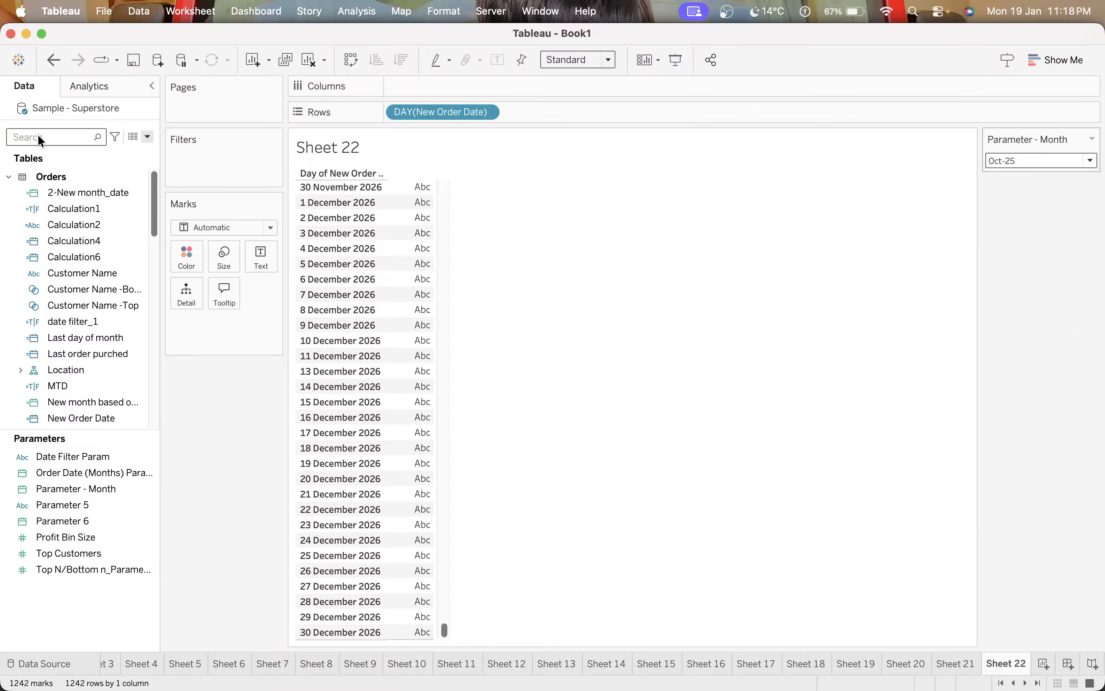
# - Open the date filter_1 calculation and review the date part, start date and end date arguments of its DATEDIFF formula
pyautogui.rightClick(89, 322)
pyautogui.click(116, 402)
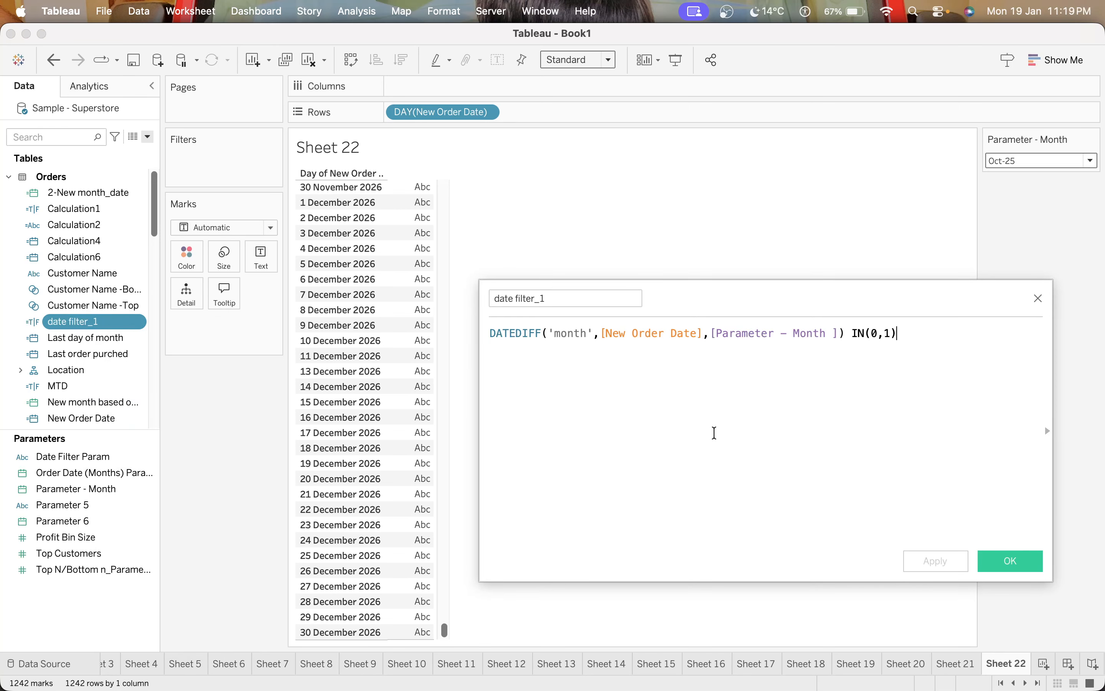
pyautogui.doubleClick(574, 333)
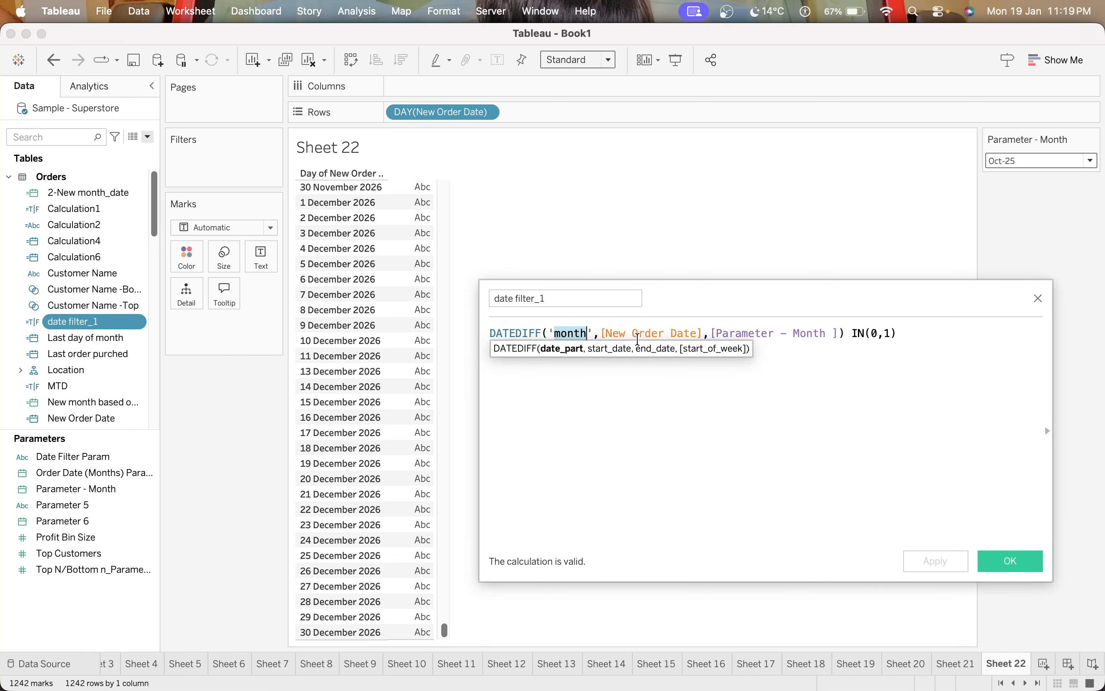
pyautogui.doubleClick(667, 333)
pyautogui.doubleClick(771, 333)
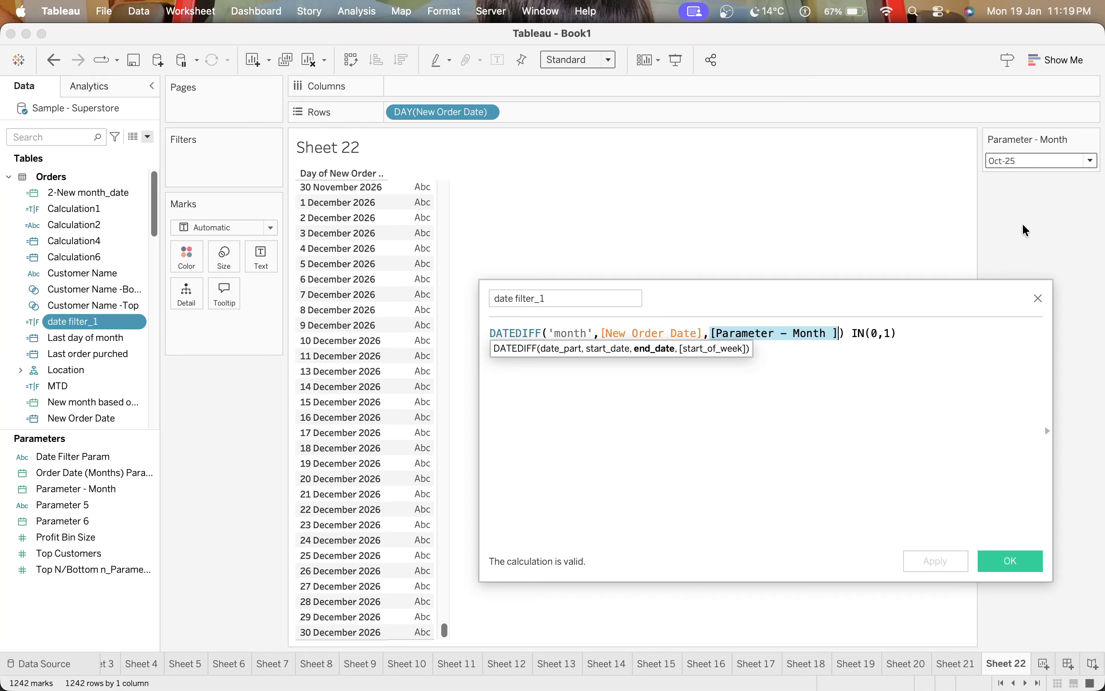
pyautogui.click(851, 366)
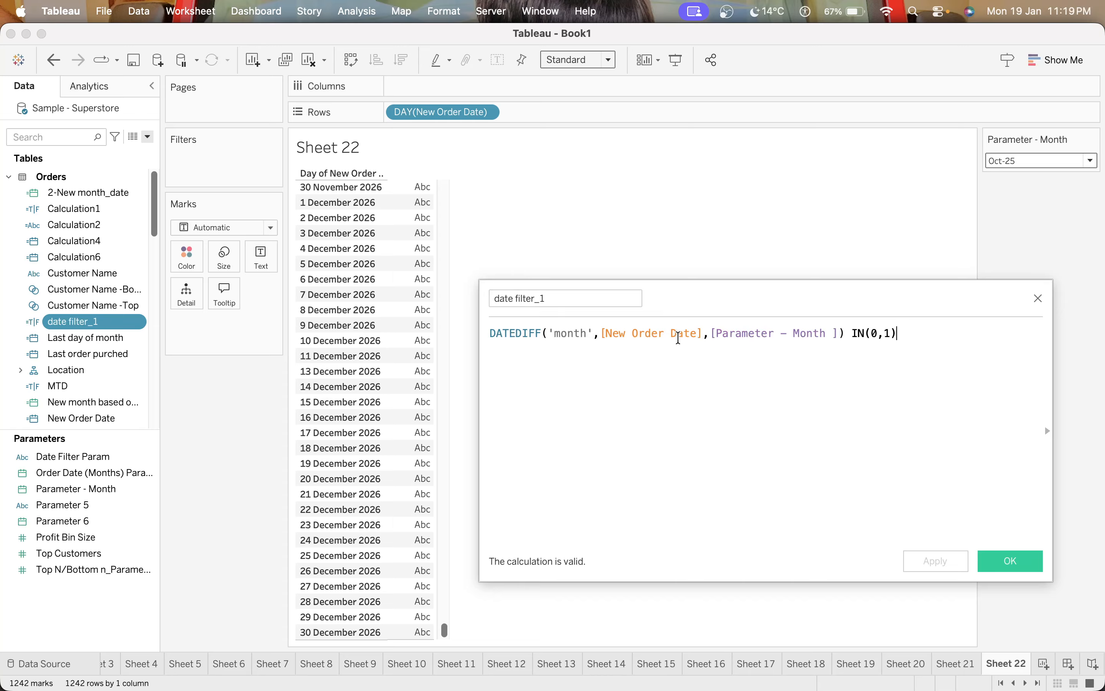
# - Filter the sheet by date filter_1 again, keeping only True
pyautogui.moveTo(73, 321); pyautogui.dragTo(233, 175)
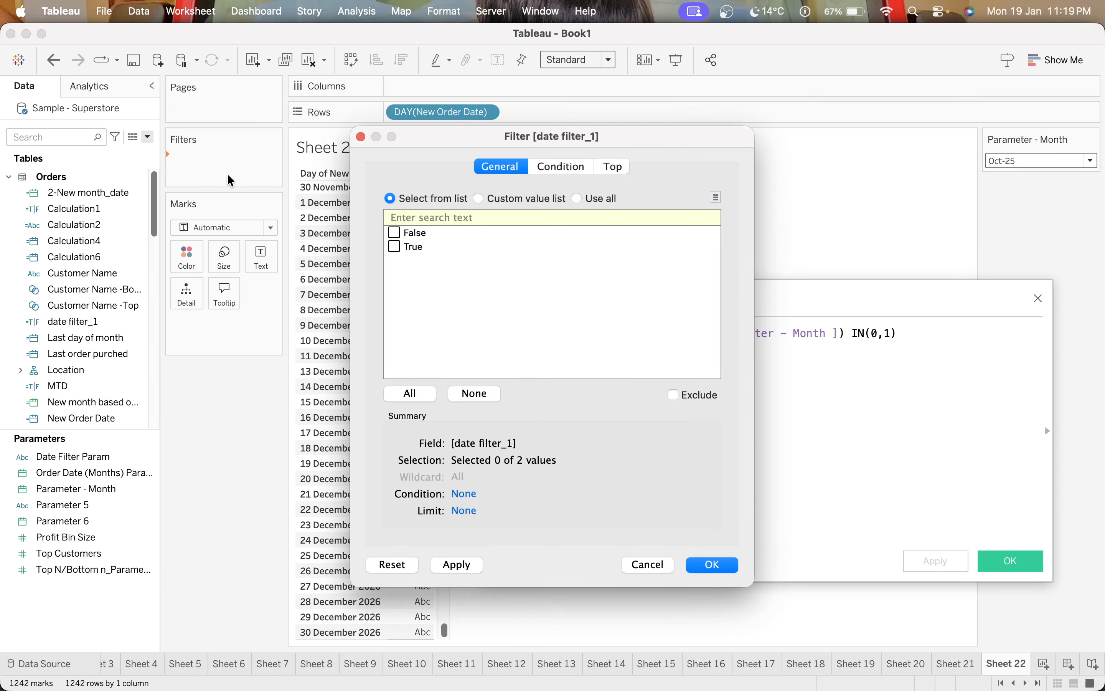
pyautogui.click(394, 246)
pyautogui.click(457, 566)
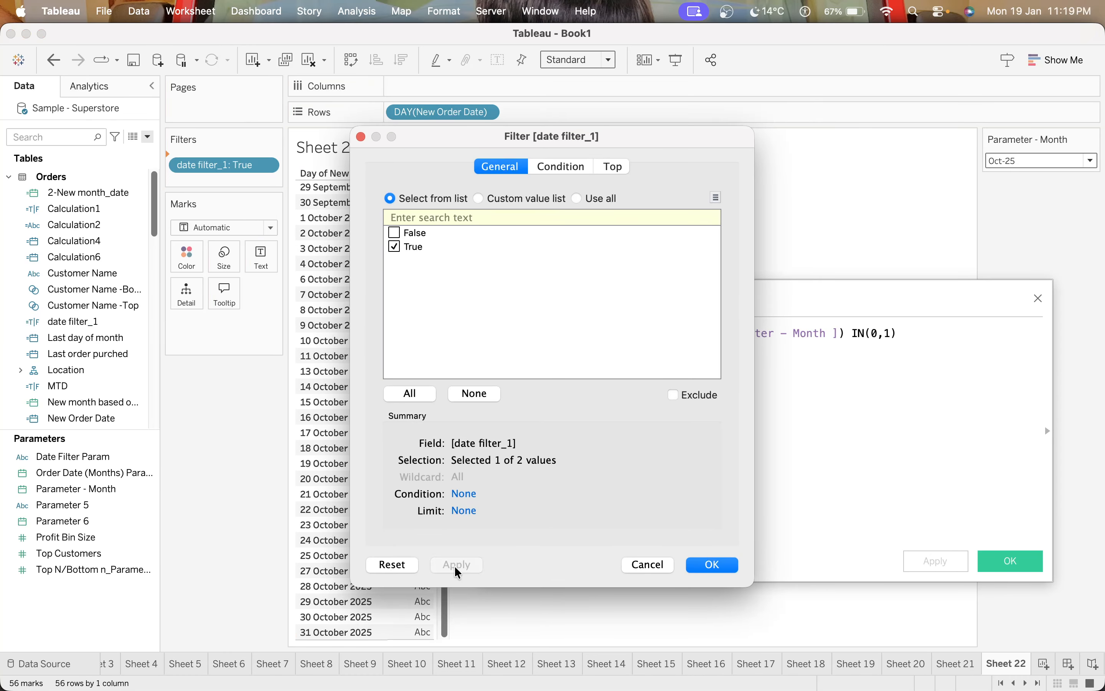
# - Accept the date filter_1 filter settings and close the date filter_1 calculation
pyautogui.click(707, 565)
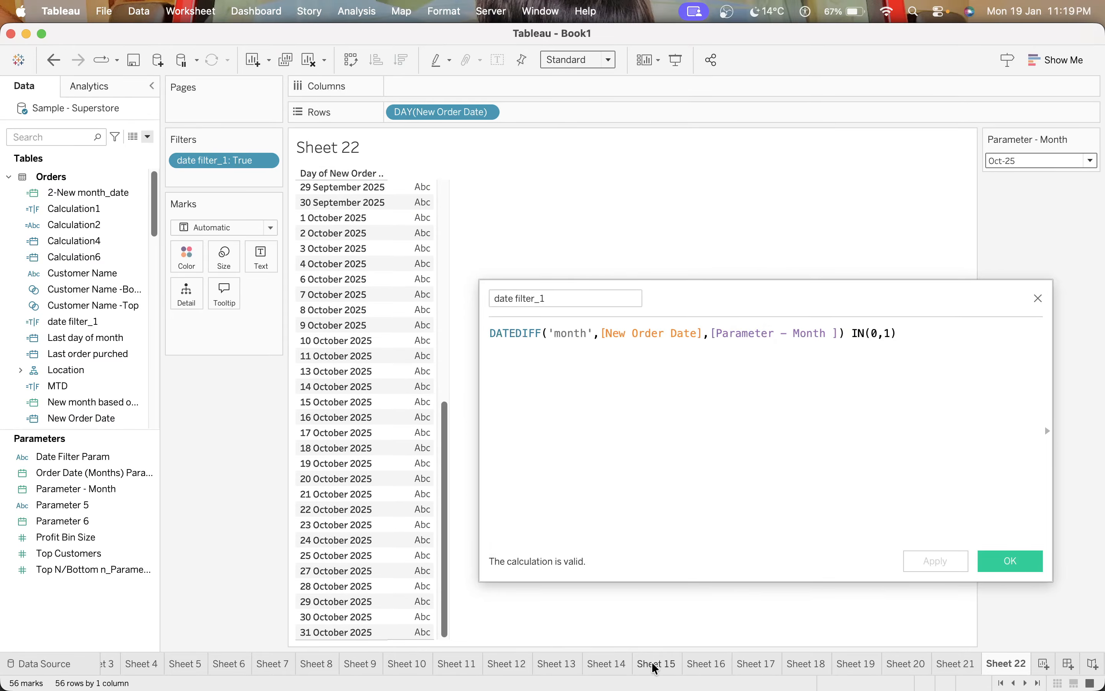
pyautogui.click(684, 476)
pyautogui.click(1038, 298)
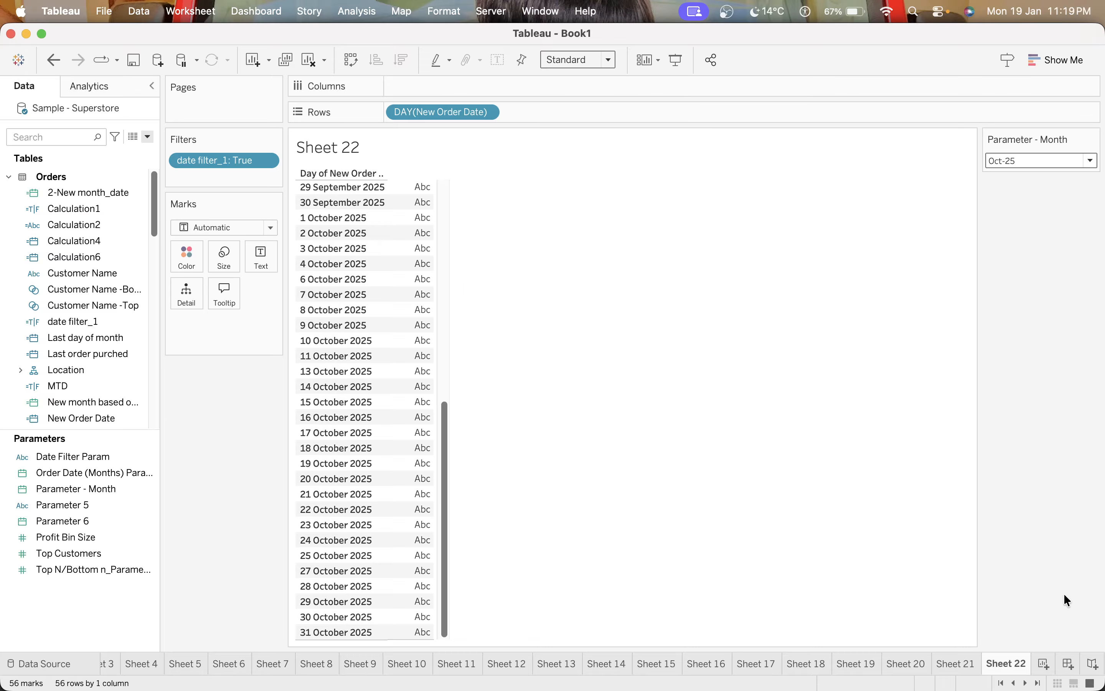
# - Add a new worksheet and place 2-New month_date on its rows as a discrete date
pyautogui.click(1046, 665)
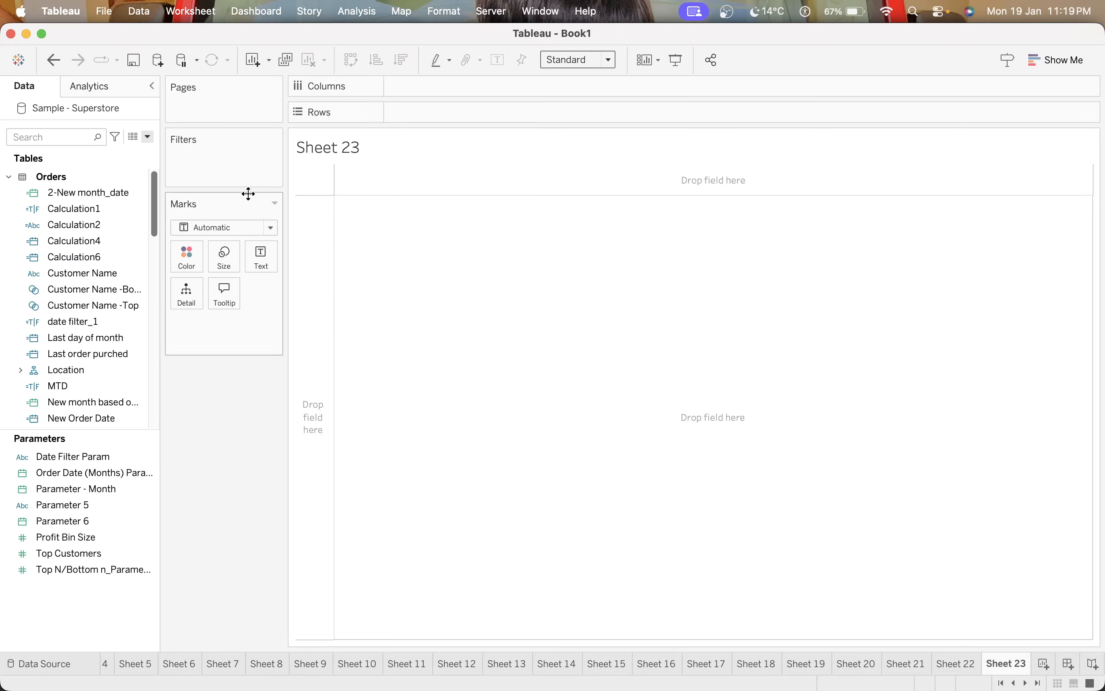
pyautogui.click(97, 195)
pyautogui.moveTo(97, 194); pyautogui.dragTo(421, 110)
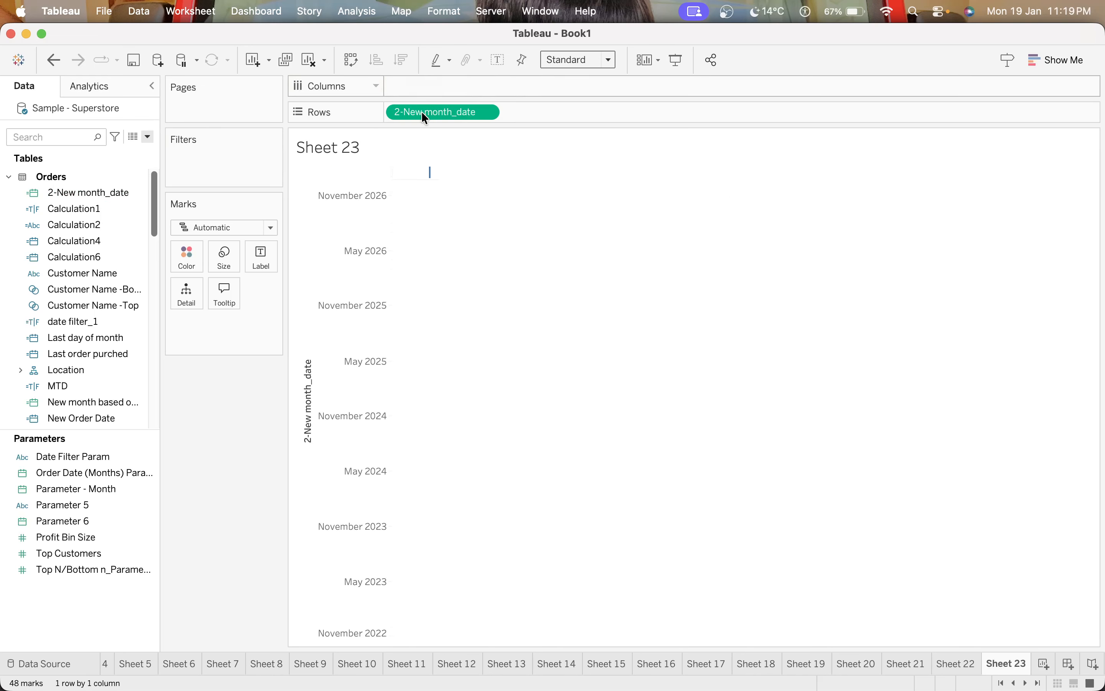
pyautogui.rightClick(421, 110)
pyautogui.click(542, 539)
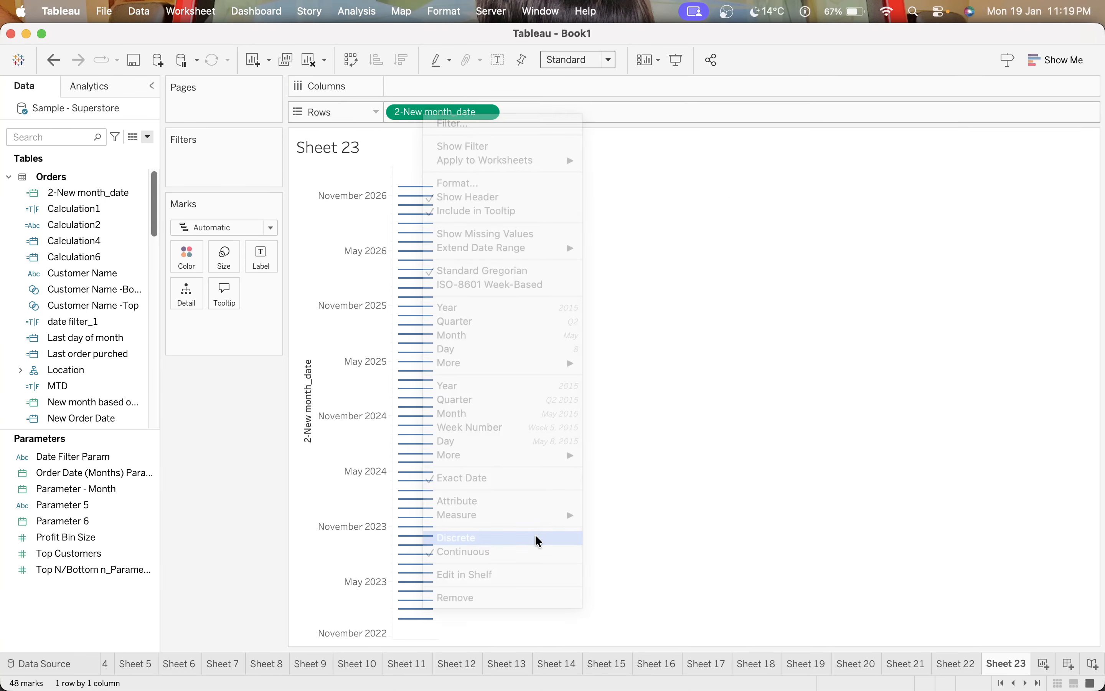
# - Convert the 2-New month_date field to discrete in the data source and look through the months listed on the sheet
pyautogui.rightClick(100, 190)
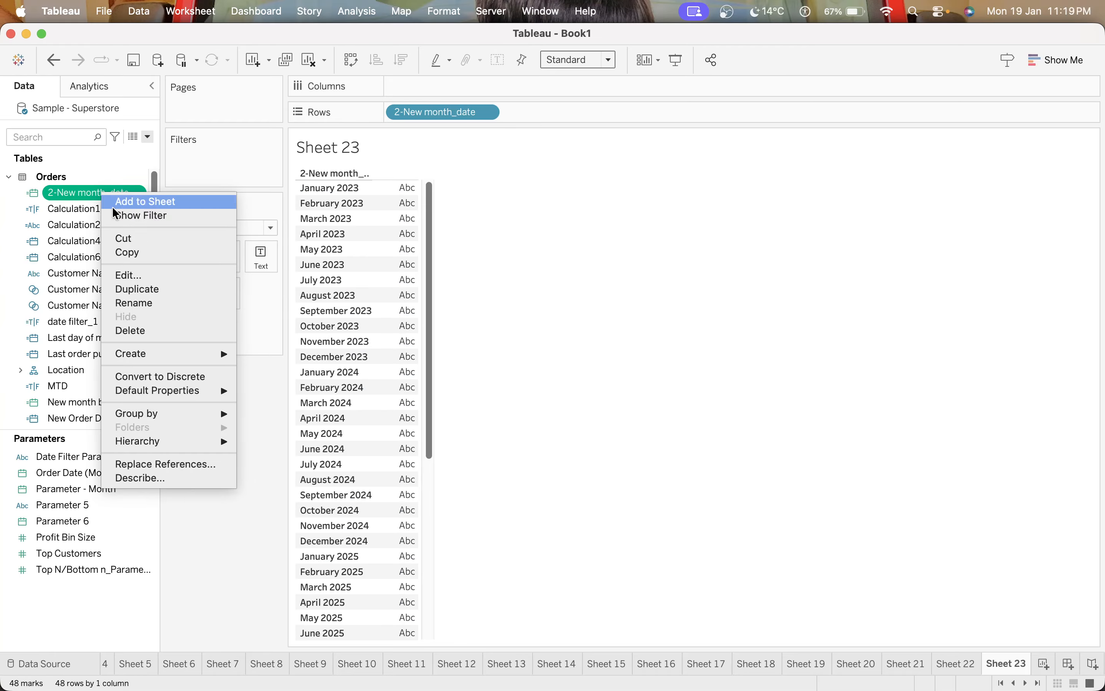
pyautogui.click(189, 377)
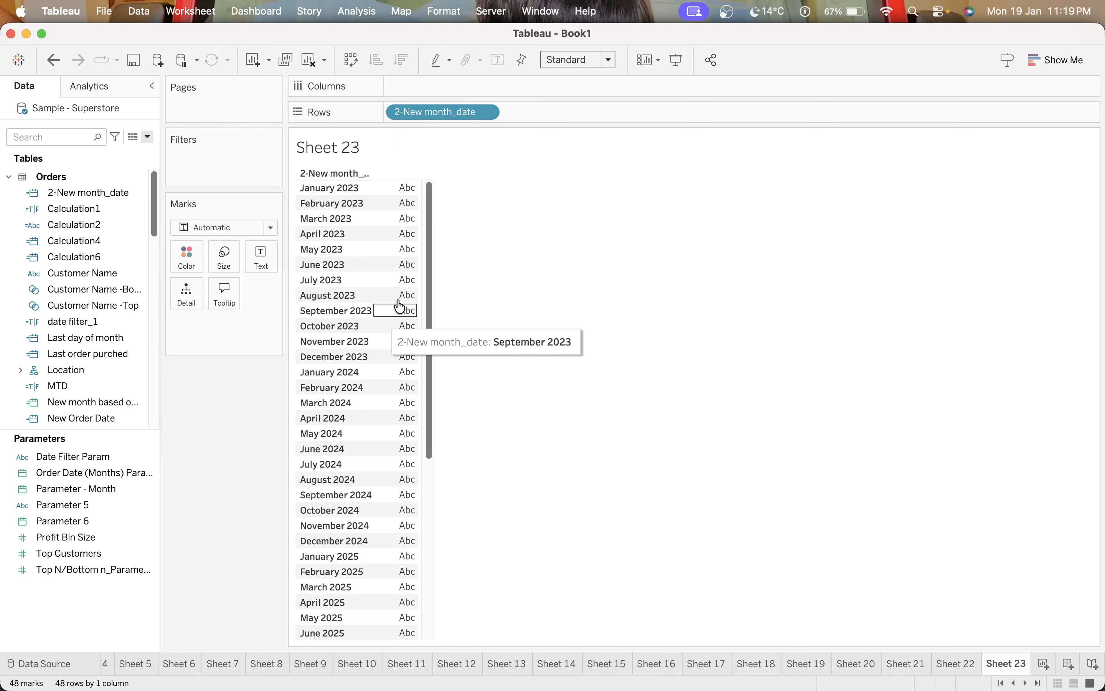
pyautogui.moveTo(428, 276); pyautogui.dragTo(437, 545)
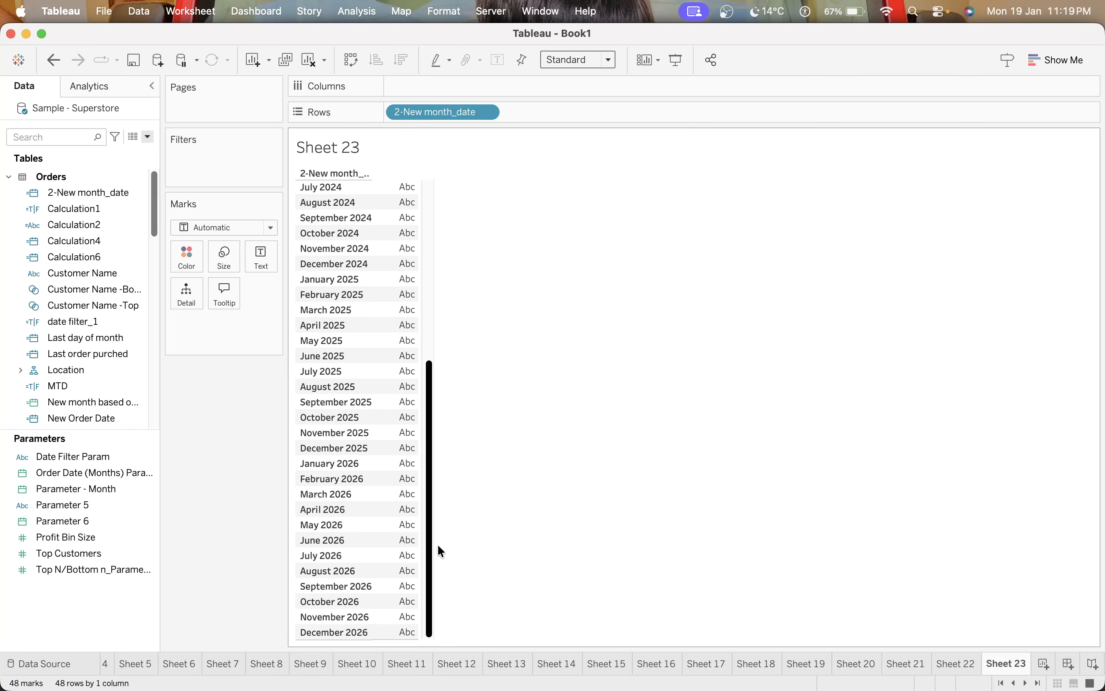
# - Find the date fields and filter the new sheet by date filter_1, keeping only True
pyautogui.click(47, 136)
pyautogui.write('ca')
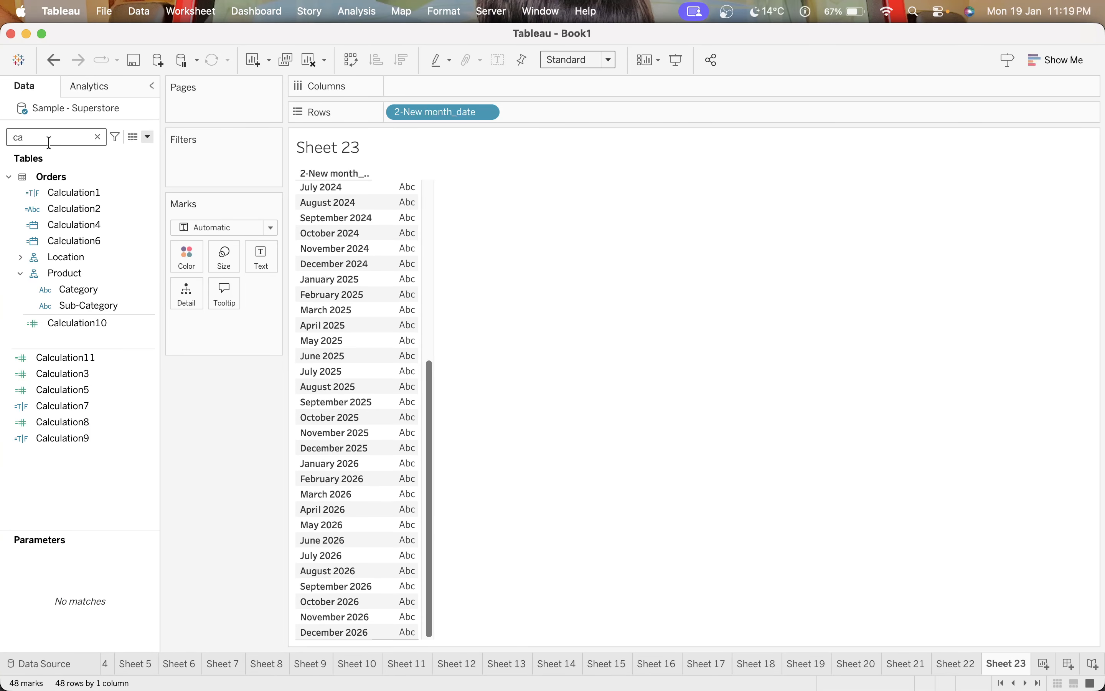
pyautogui.press('BackSpace')
pyautogui.press('BackSpace')
pyautogui.write('date')
pyautogui.click(110, 288)
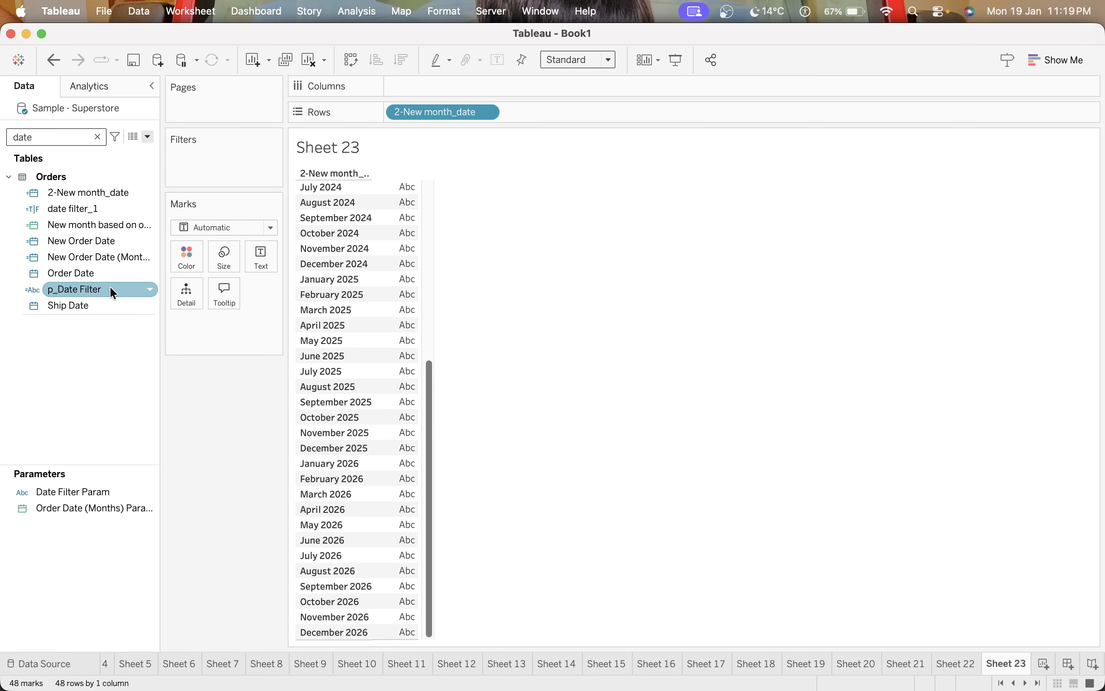
pyautogui.moveTo(74, 210); pyautogui.dragTo(264, 187)
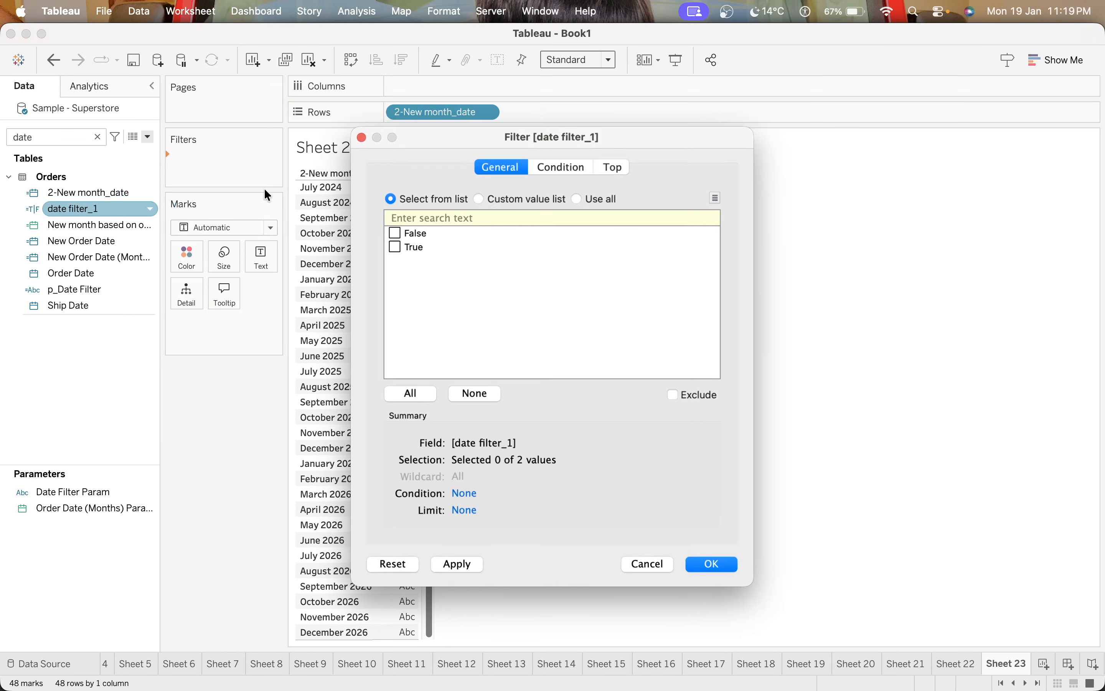
pyautogui.click(469, 558)
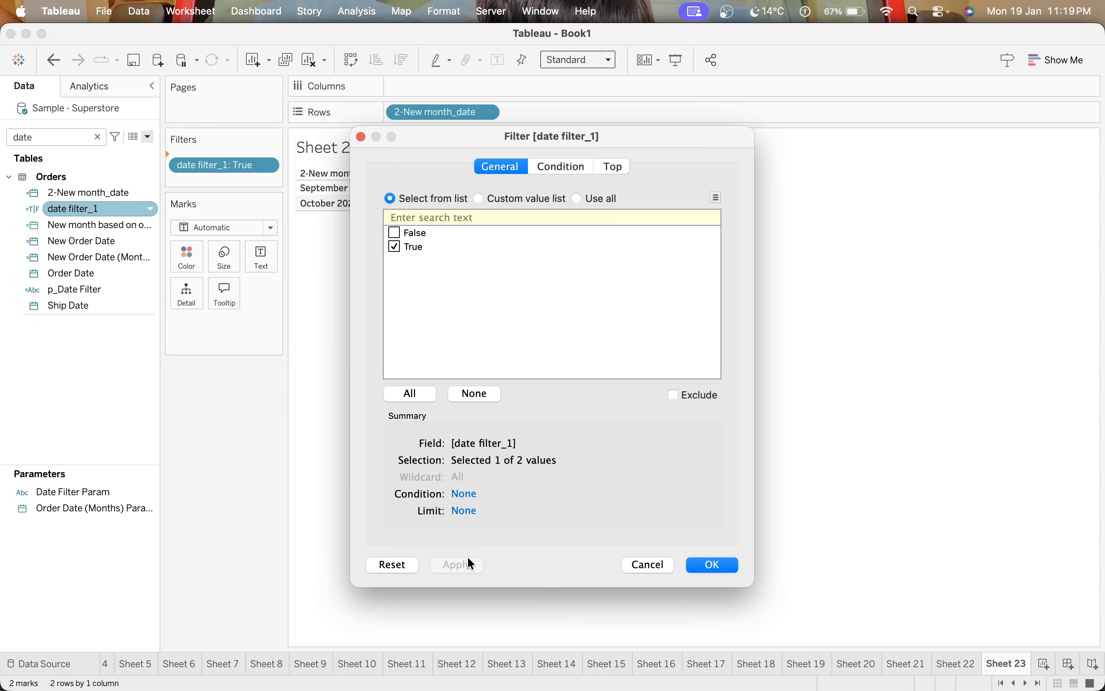
pyautogui.click(714, 561)
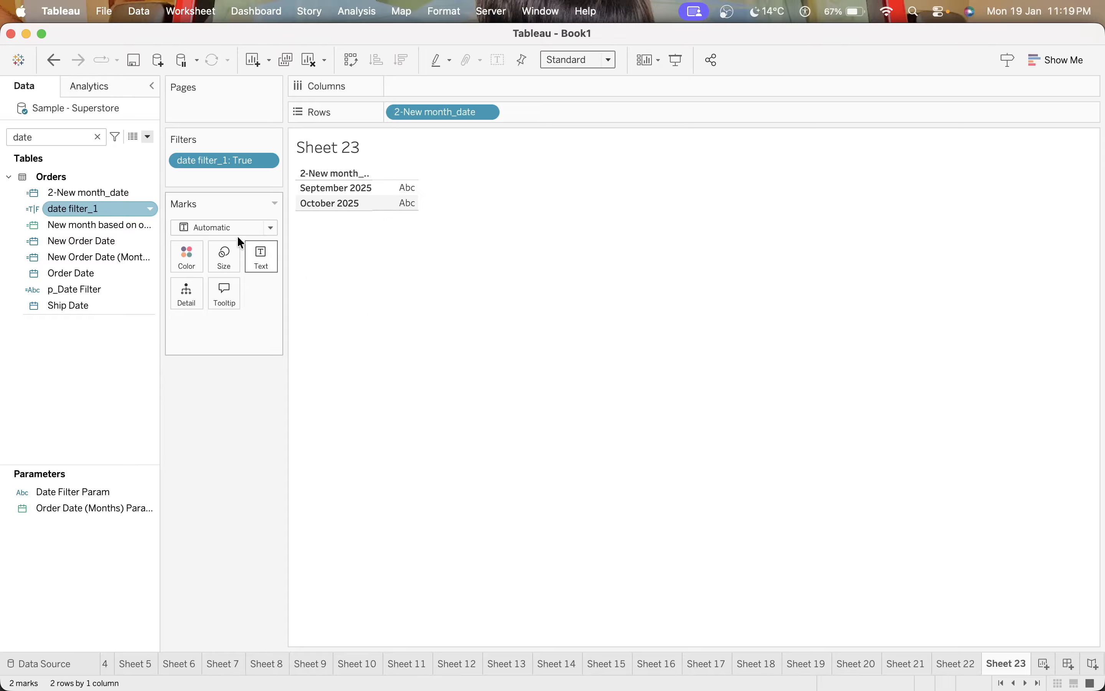
# - Find the Sales measure and add it to the month table as text values
pyautogui.doubleClick(23, 137)
pyautogui.write('sa')
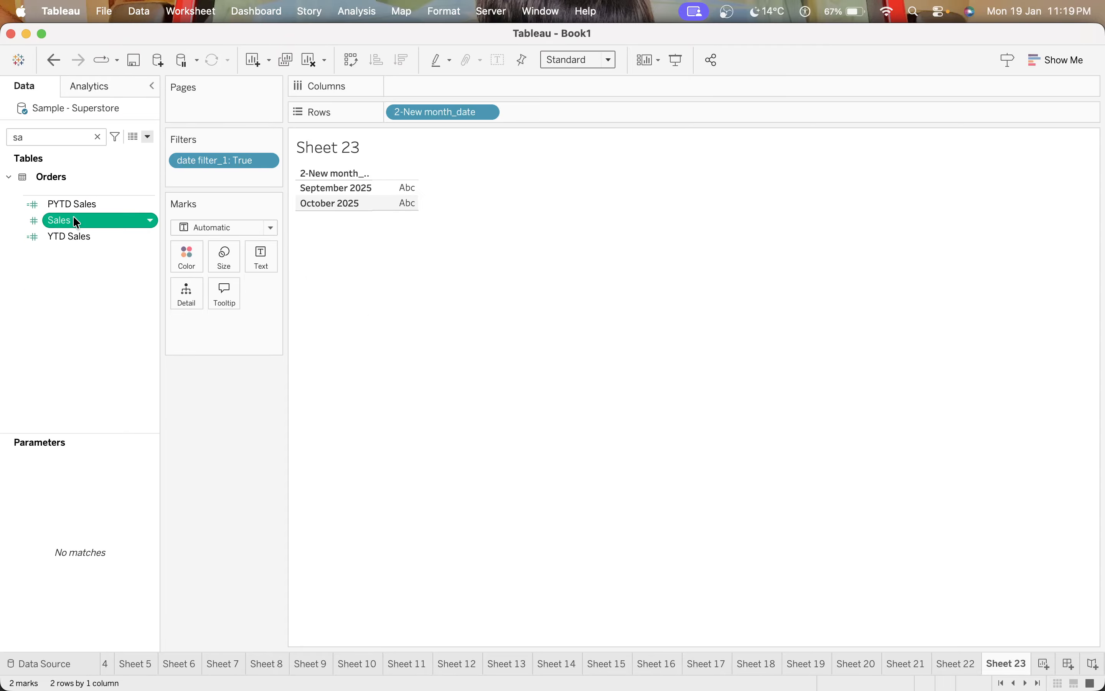
pyautogui.doubleClick(73, 218)
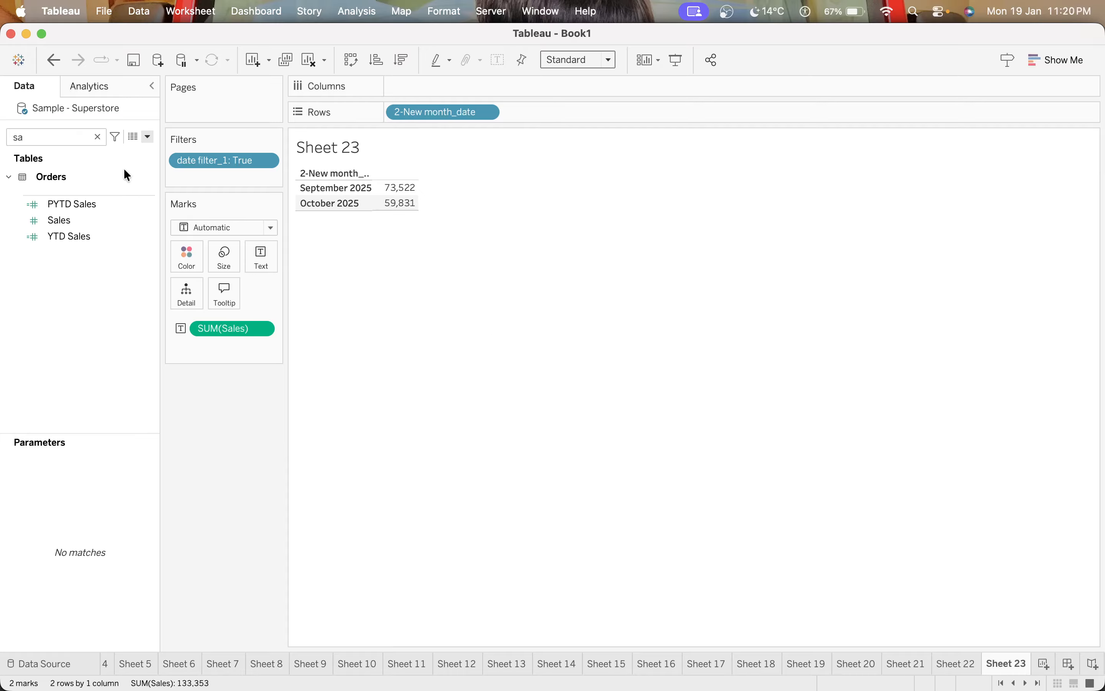
# - Show the Order Date (Months) parameter control on the sheet and test it with Jan-26 and Nov-26
pyautogui.click(97, 137)
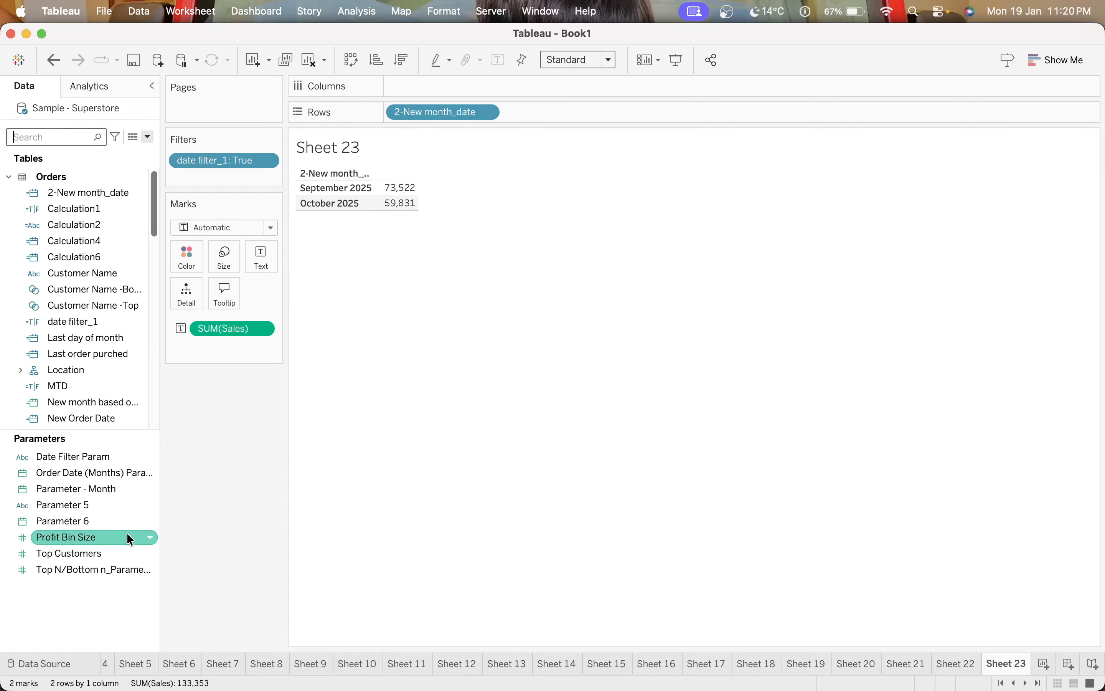
pyautogui.rightClick(111, 473)
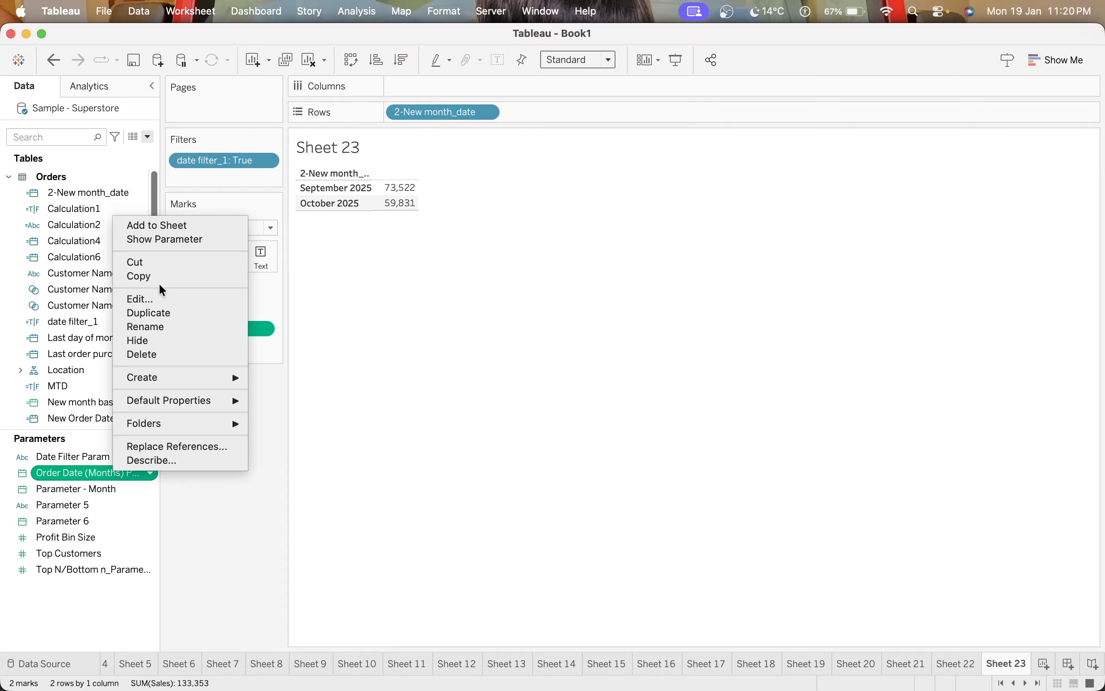
pyautogui.click(162, 240)
pyautogui.click(1034, 167)
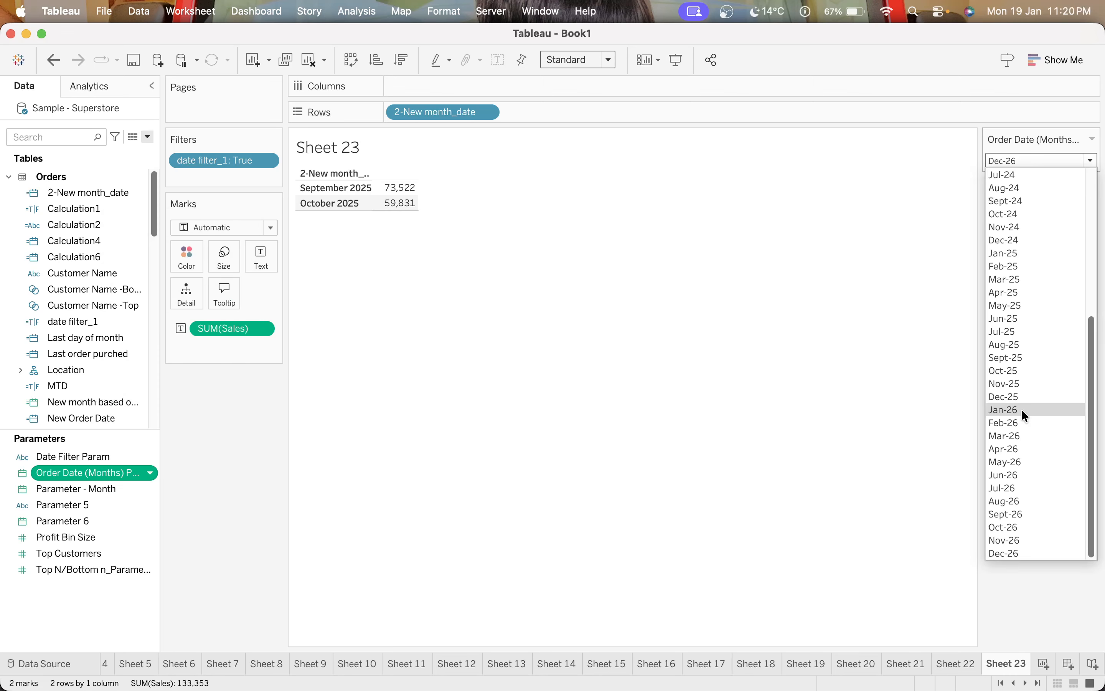
pyautogui.click(1024, 414)
pyautogui.click(1025, 160)
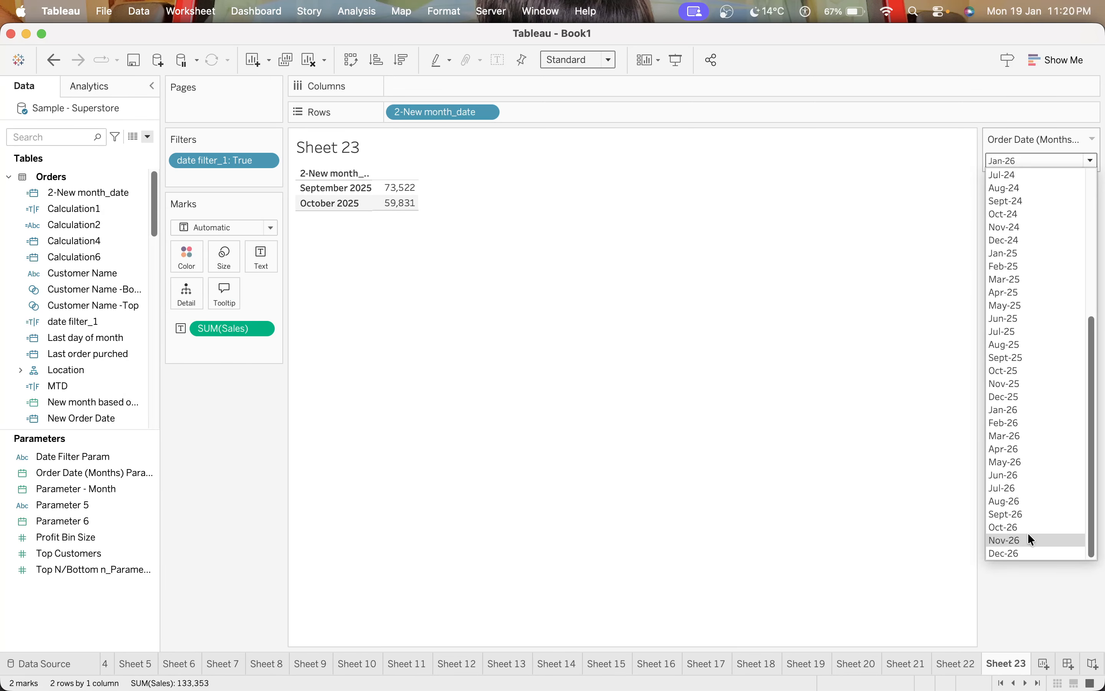
pyautogui.click(1025, 535)
# - Replace 2-New month_date on the rows with New Order Date at the month-and-year level, set as discrete
pyautogui.click(39, 137)
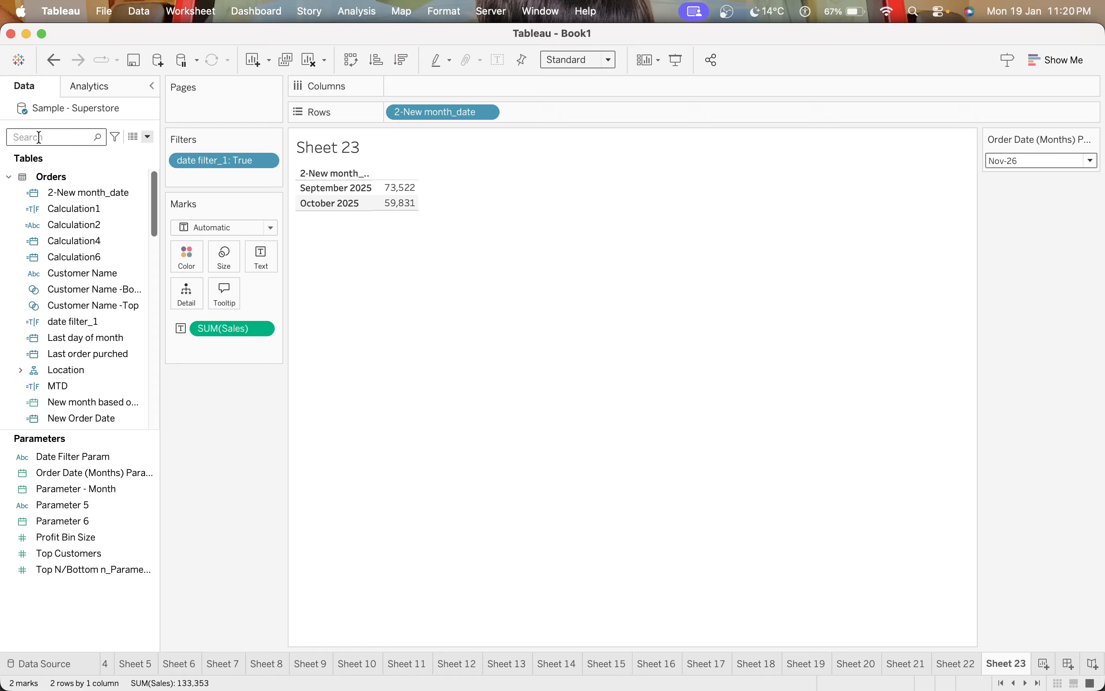
pyautogui.write('new')
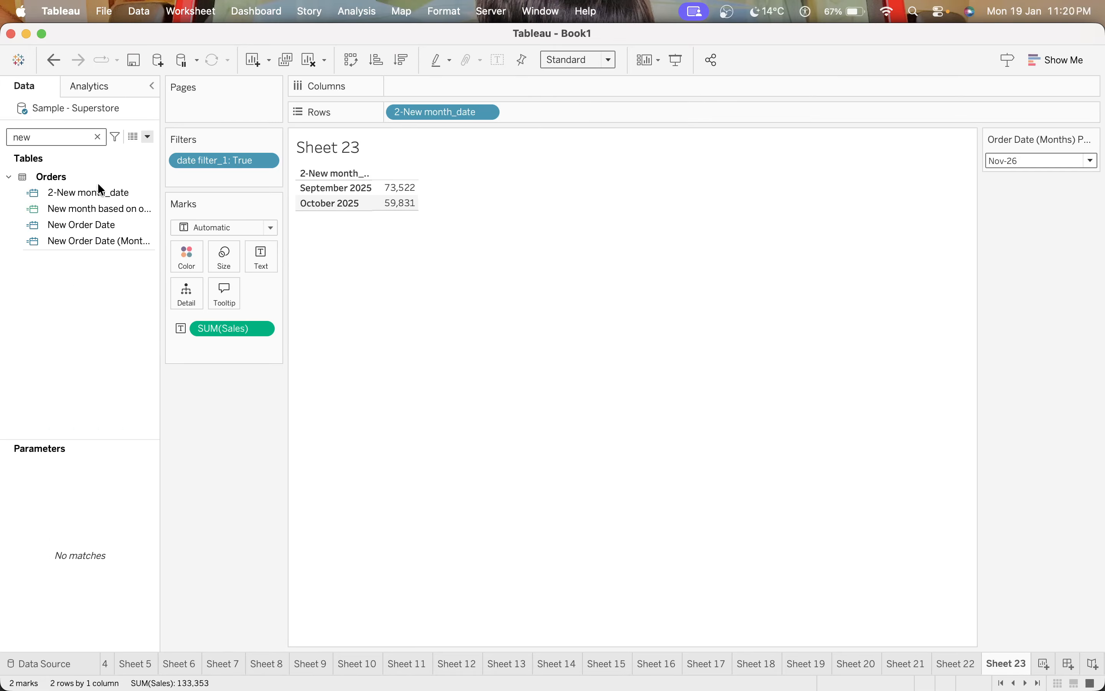
pyautogui.click(113, 223)
pyautogui.moveTo(113, 225); pyautogui.dragTo(565, 117)
pyautogui.rightClick(558, 113)
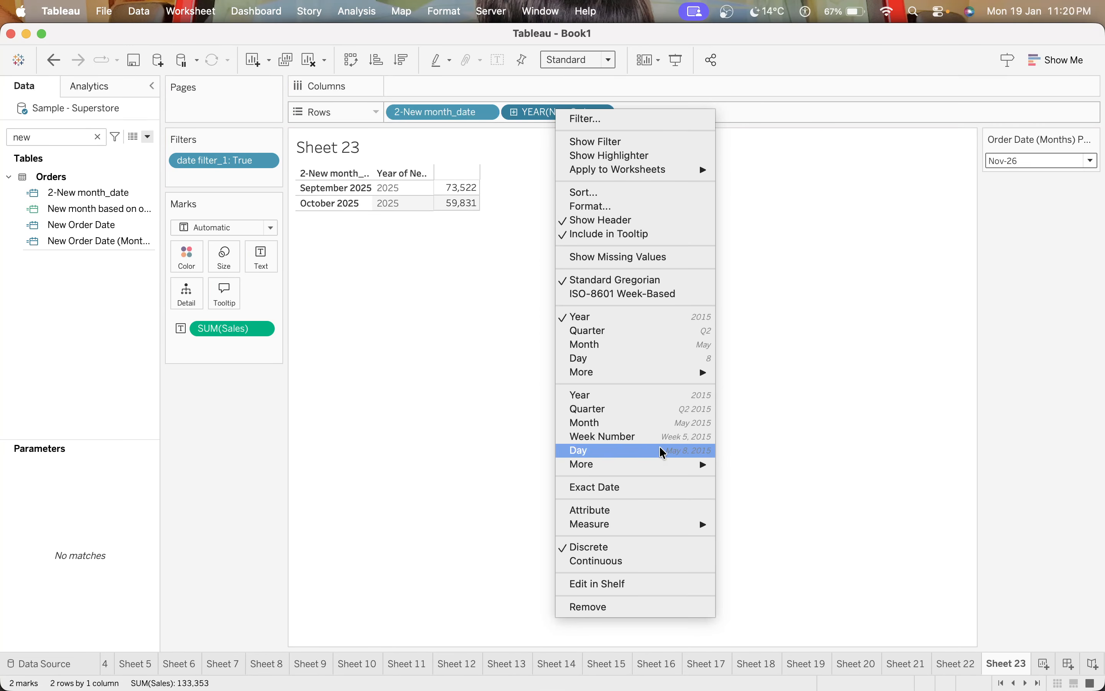
pyautogui.click(657, 423)
pyautogui.rightClick(584, 117)
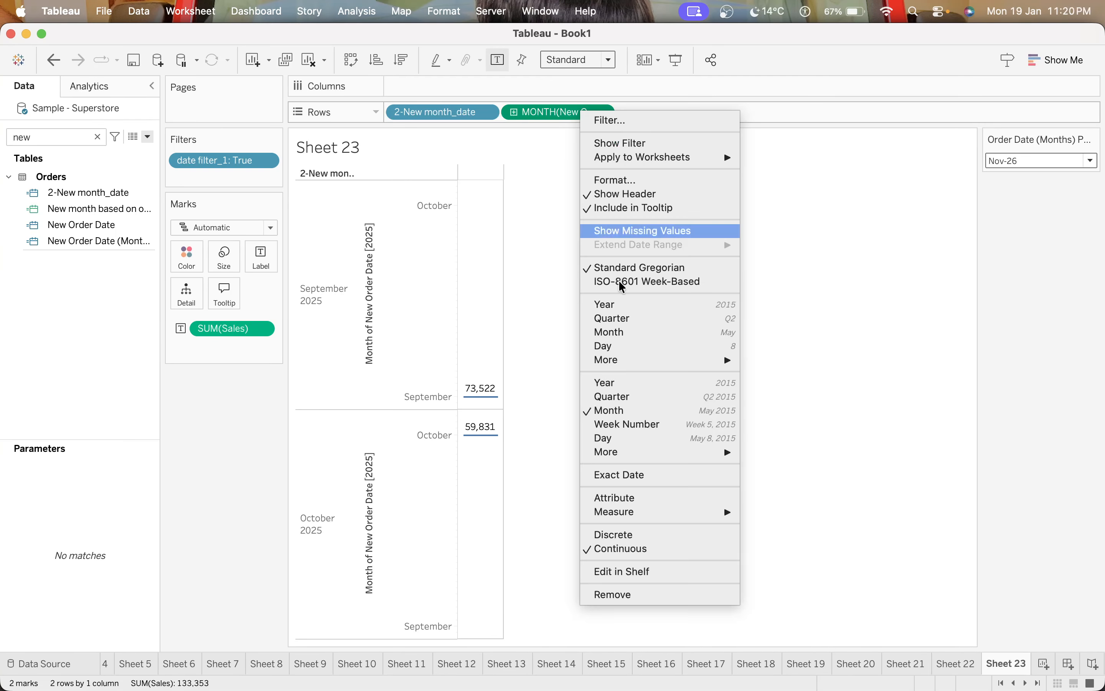
pyautogui.click(625, 534)
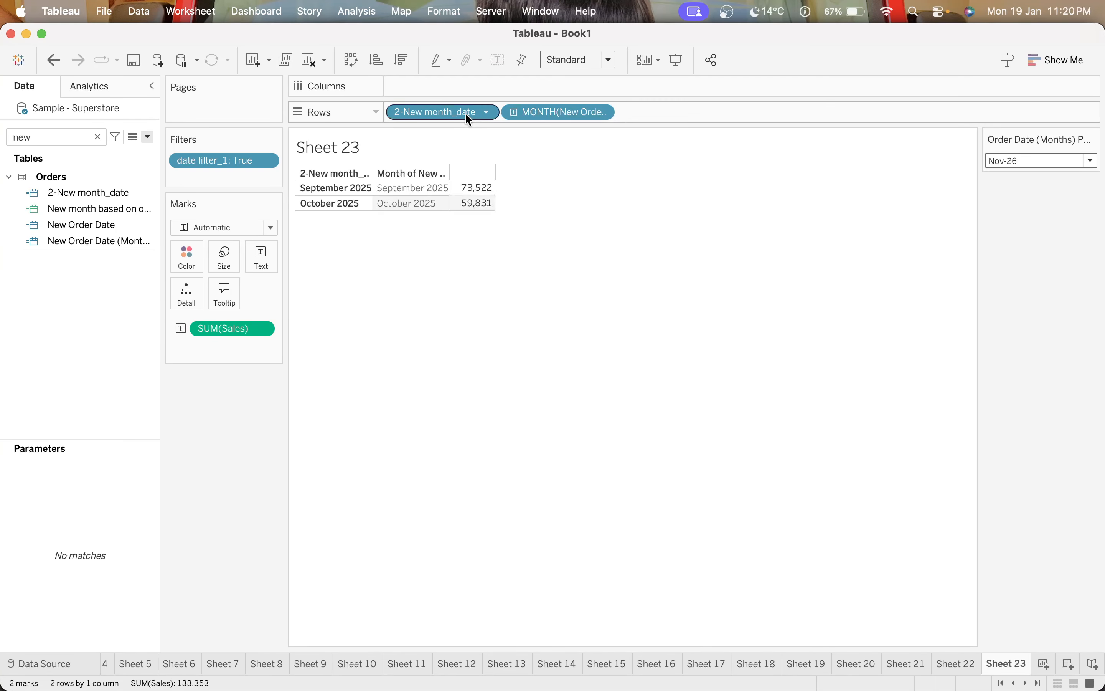
pyautogui.moveTo(465, 113); pyautogui.dragTo(292, 428)
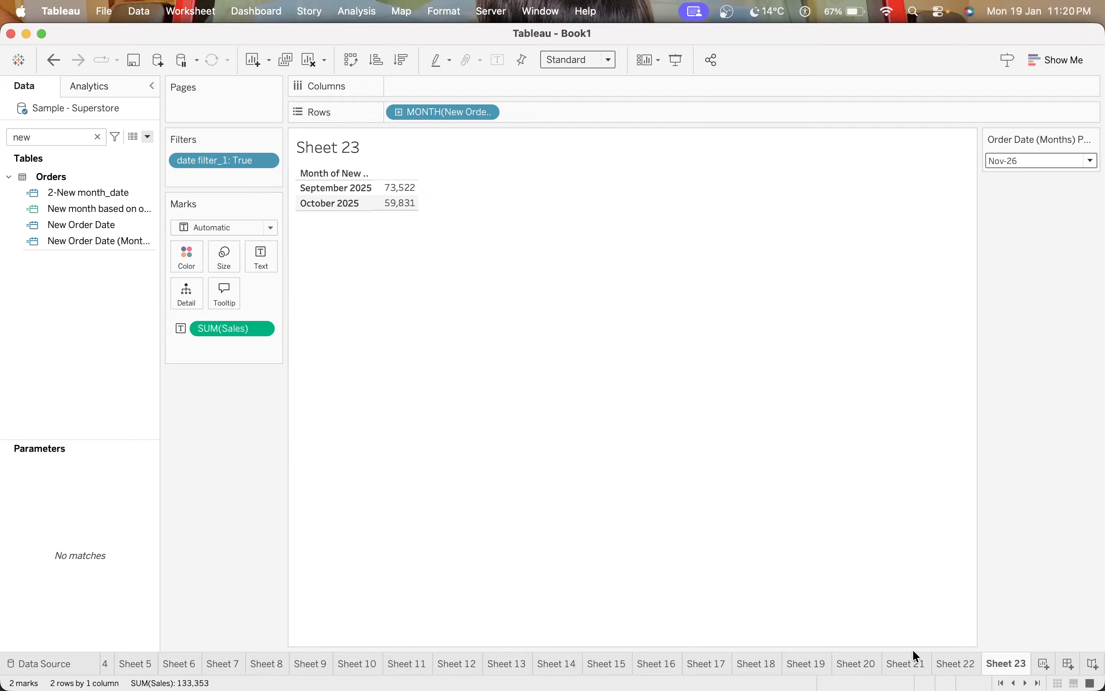
# - On Sheet 22, change New Order Date on the rows to the month-and-year level and set Parameter - Month to Dec-26
pyautogui.click(956, 664)
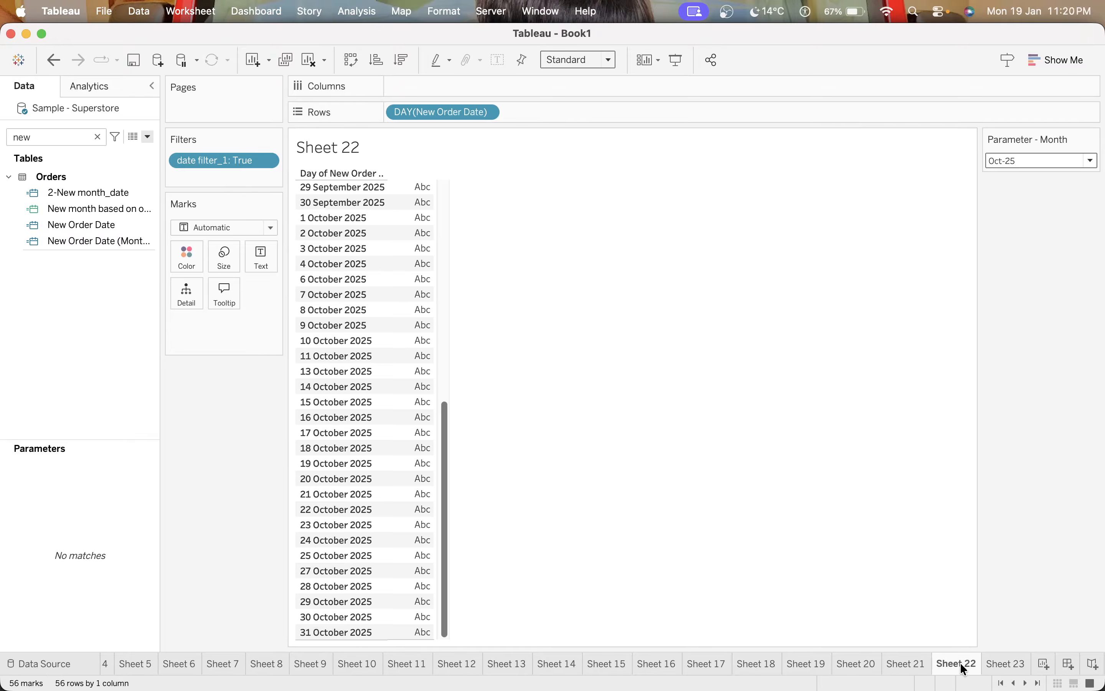
pyautogui.rightClick(477, 113)
pyautogui.moveTo(547, 482)
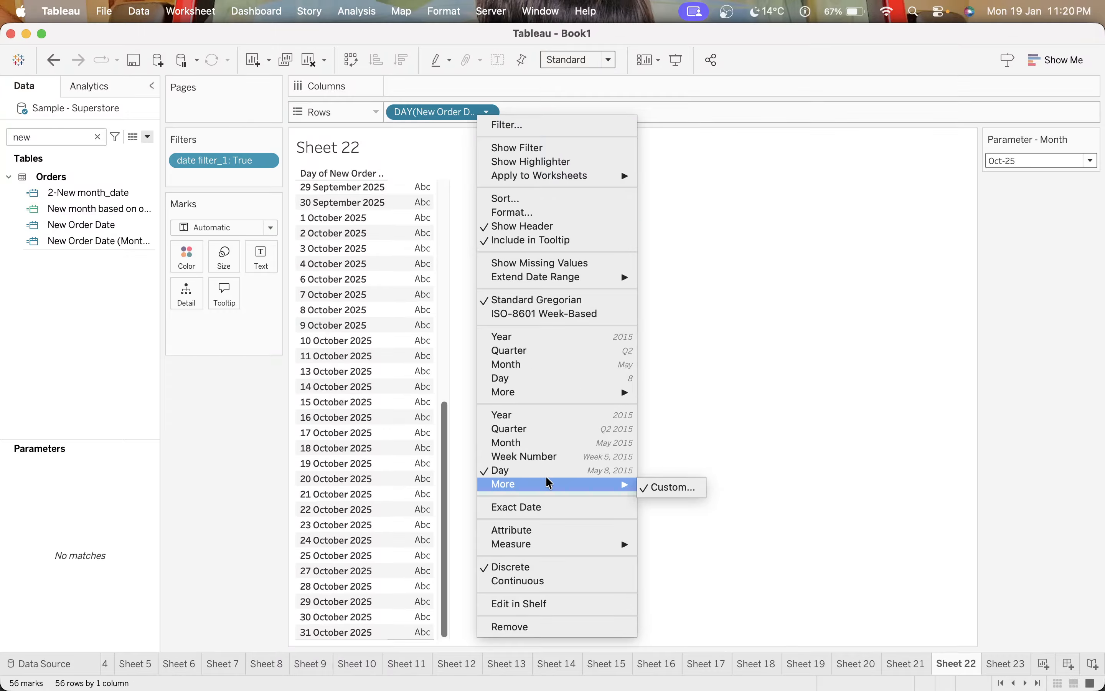
pyautogui.click(526, 443)
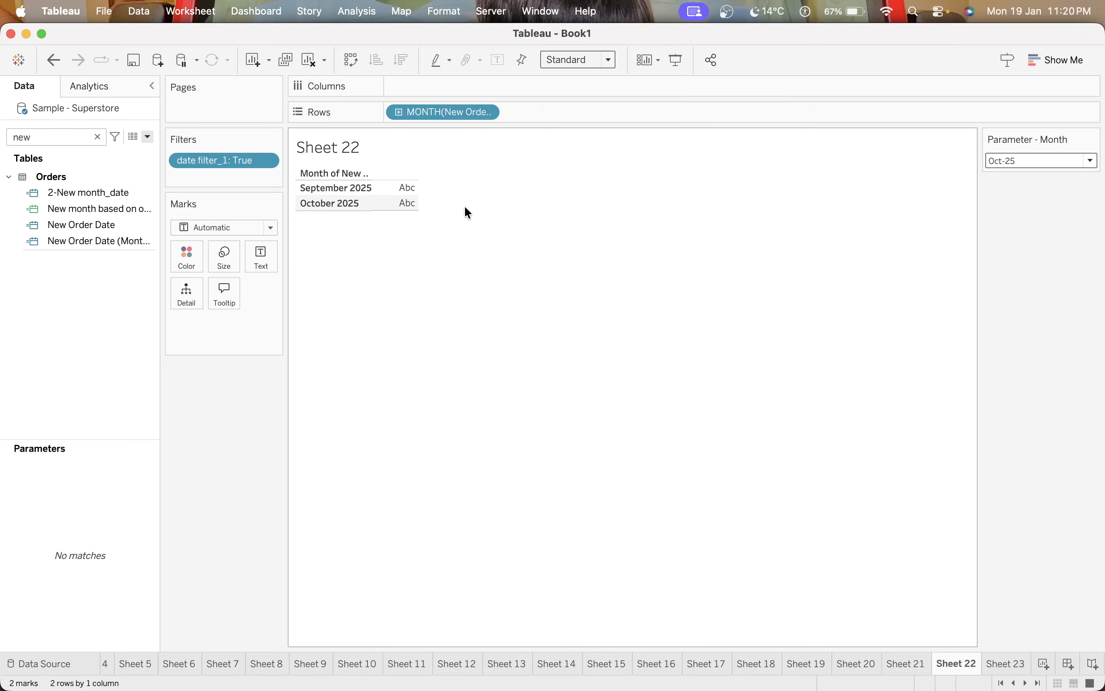
pyautogui.rightClick(449, 112)
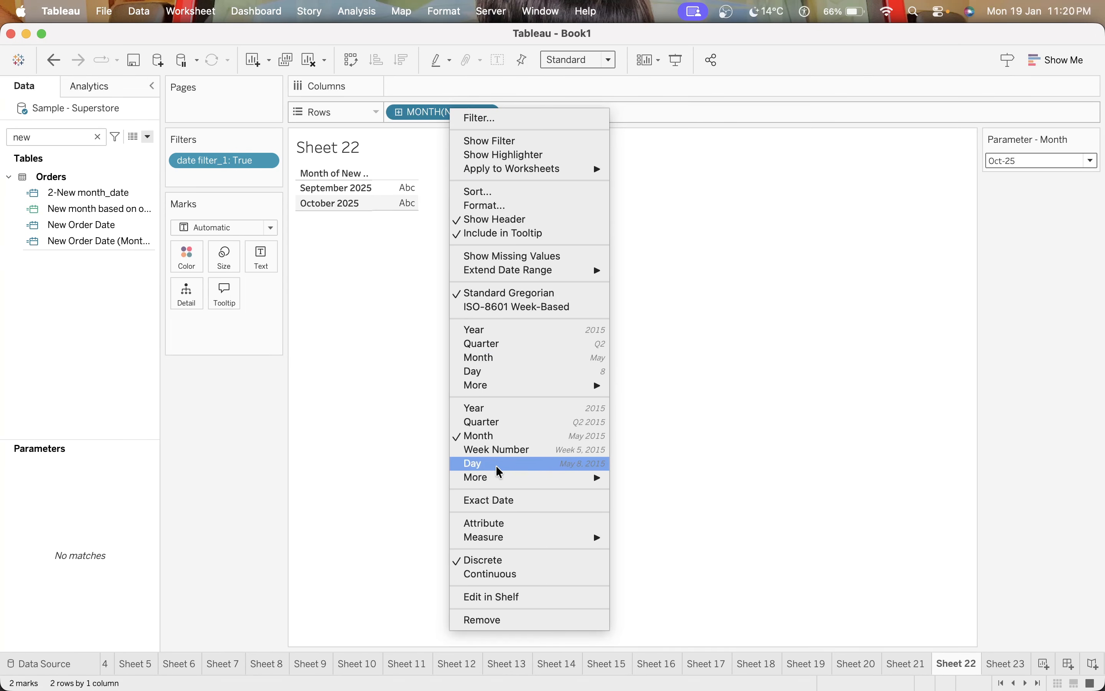
pyautogui.click(766, 382)
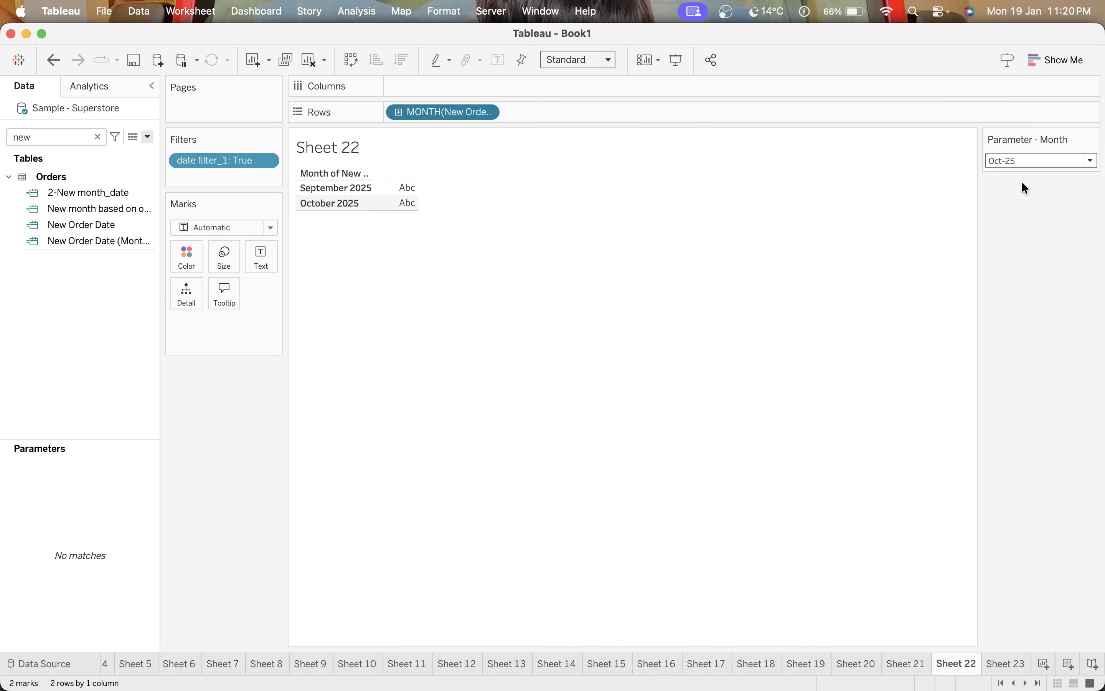
pyautogui.click(1025, 162)
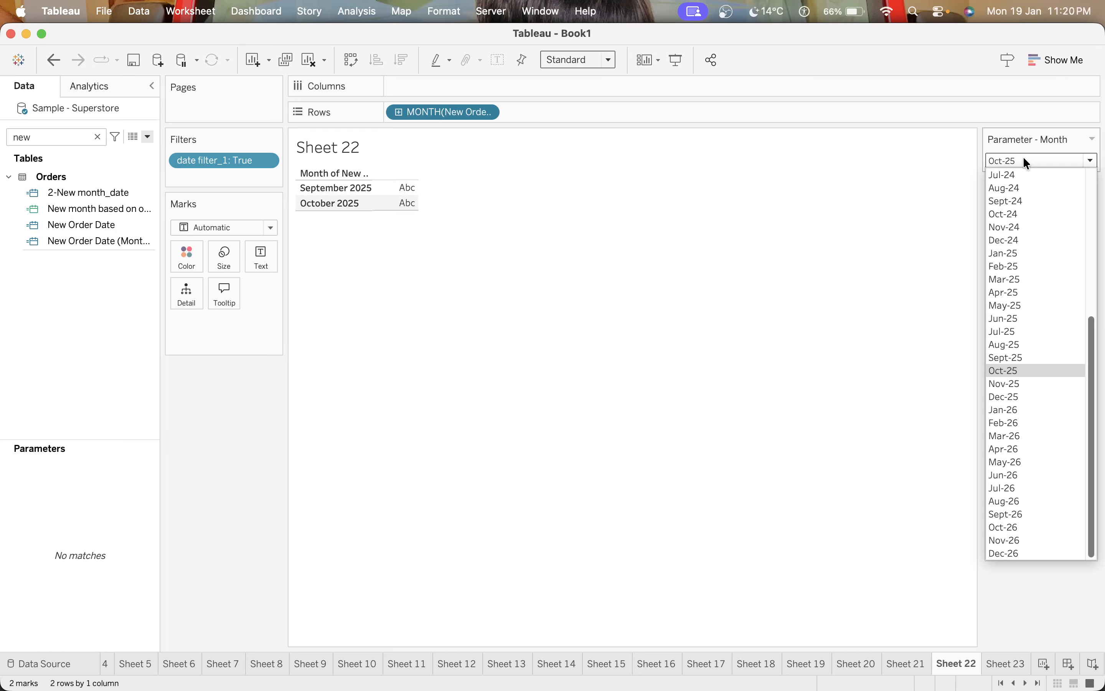
pyautogui.click(1024, 549)
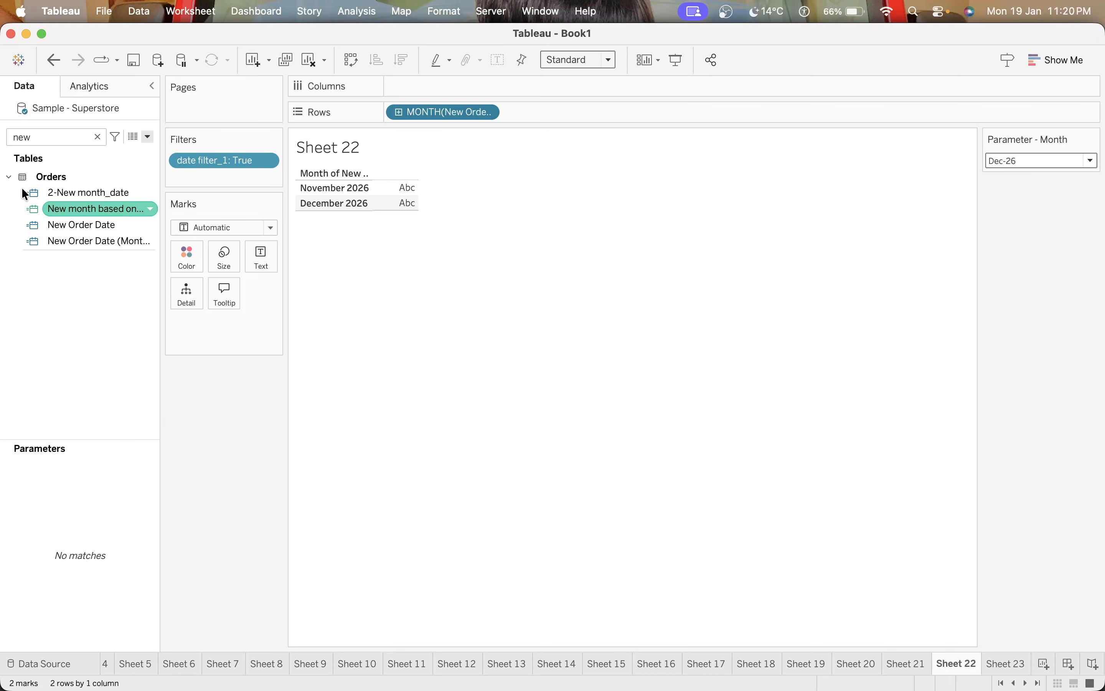
# - Add Sales to the month table on Sheet 22 and set Parameter - Month to Dec-24
pyautogui.click(43, 139)
pyautogui.doubleClick(44, 139)
pyautogui.write('sa')
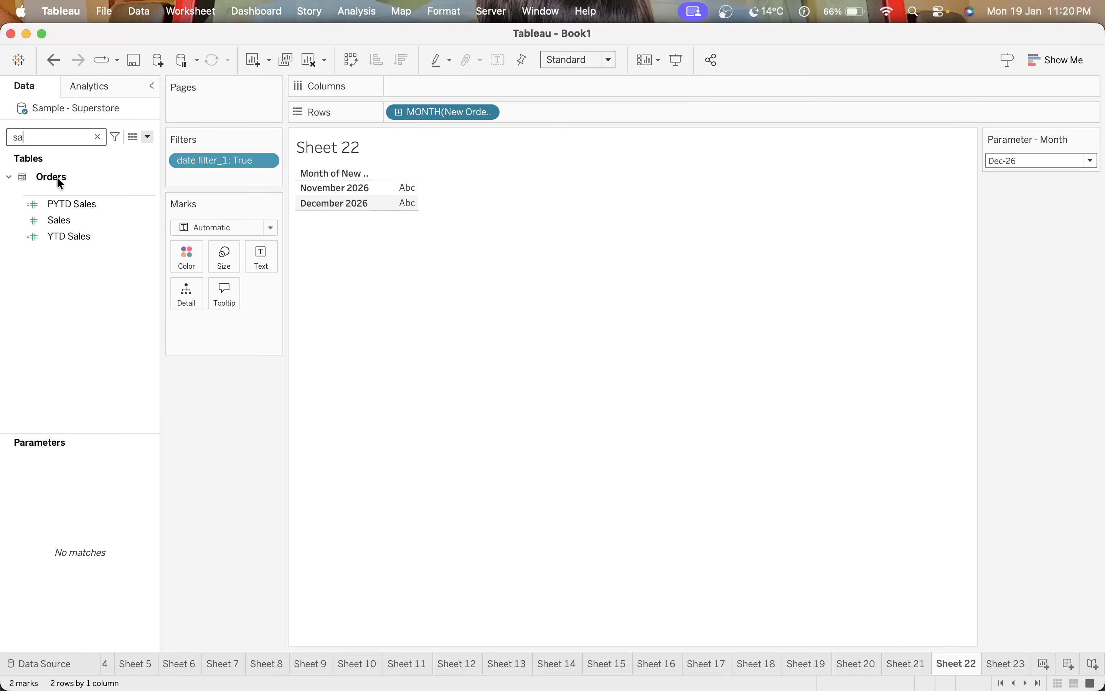
pyautogui.doubleClick(60, 220)
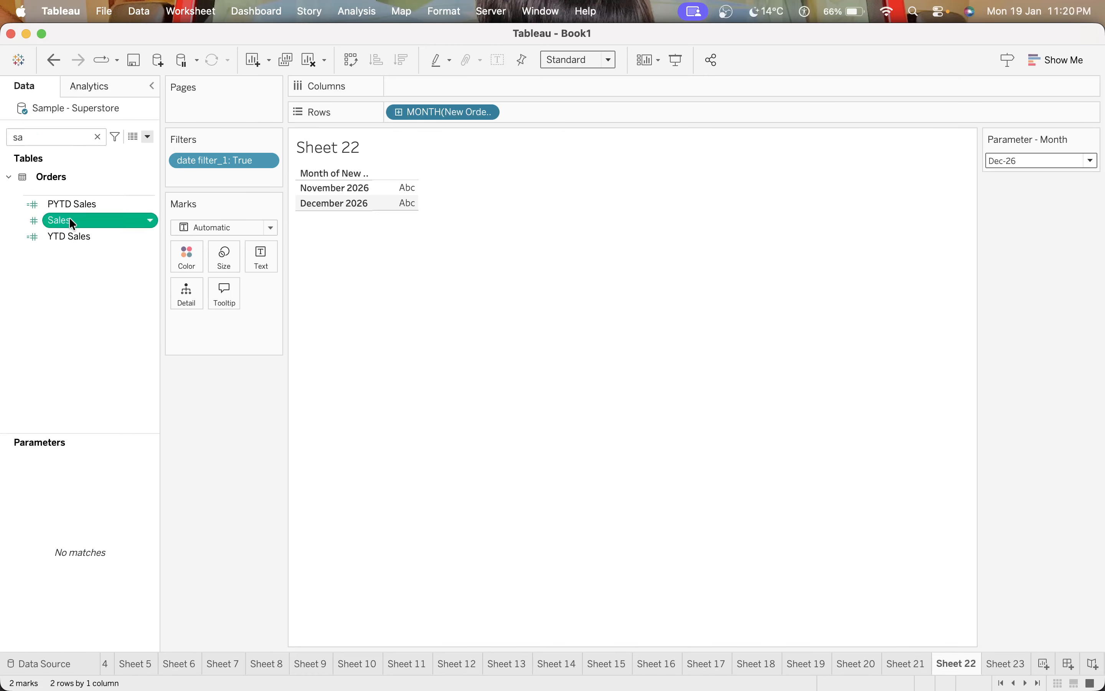
pyautogui.click(1066, 159)
pyautogui.click(1040, 238)
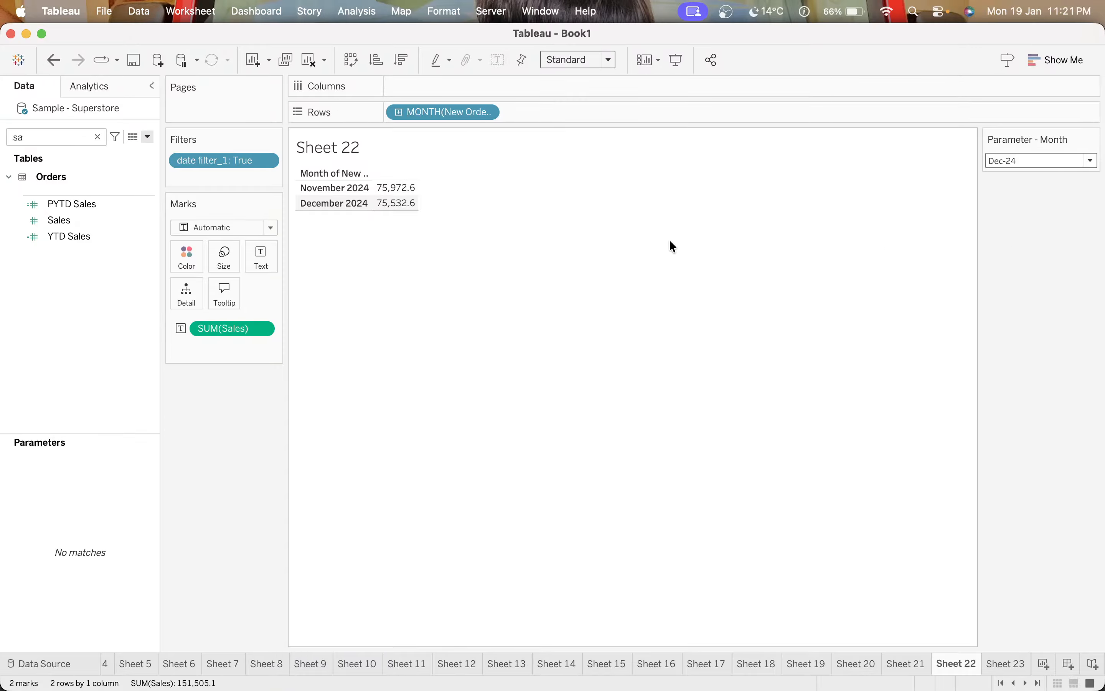
# - Test Parameter - Month with Apr-26 and Oct-26 on Sheet 22, and slightly widen the sales column
pyautogui.click(1005, 166)
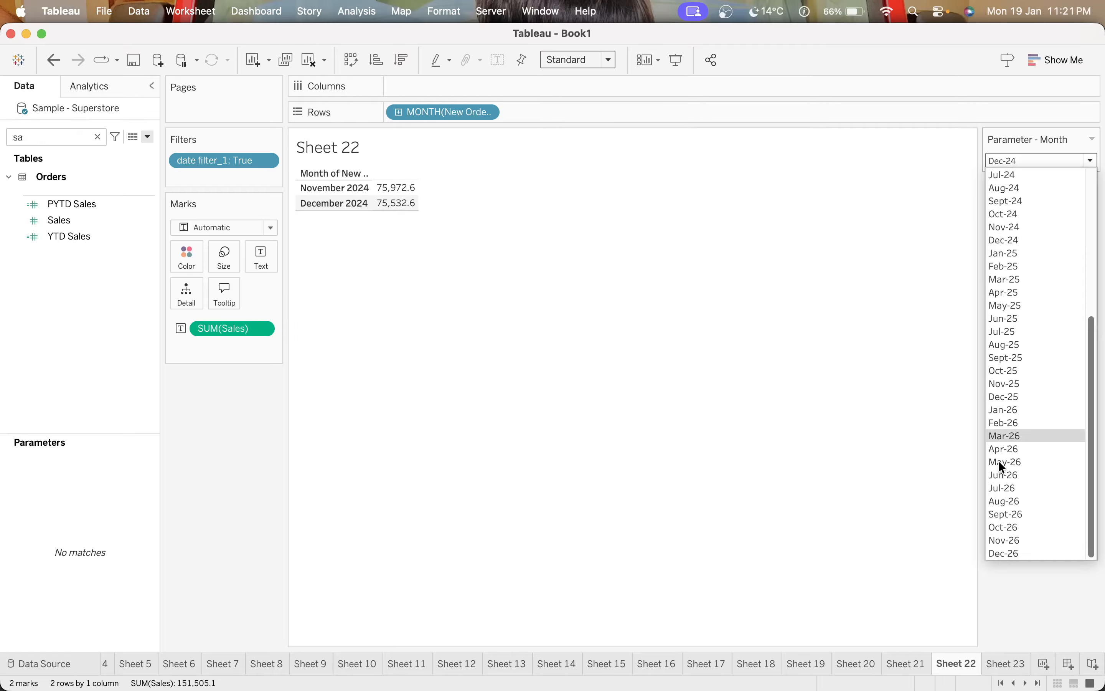
pyautogui.click(1000, 461)
pyautogui.click(1009, 160)
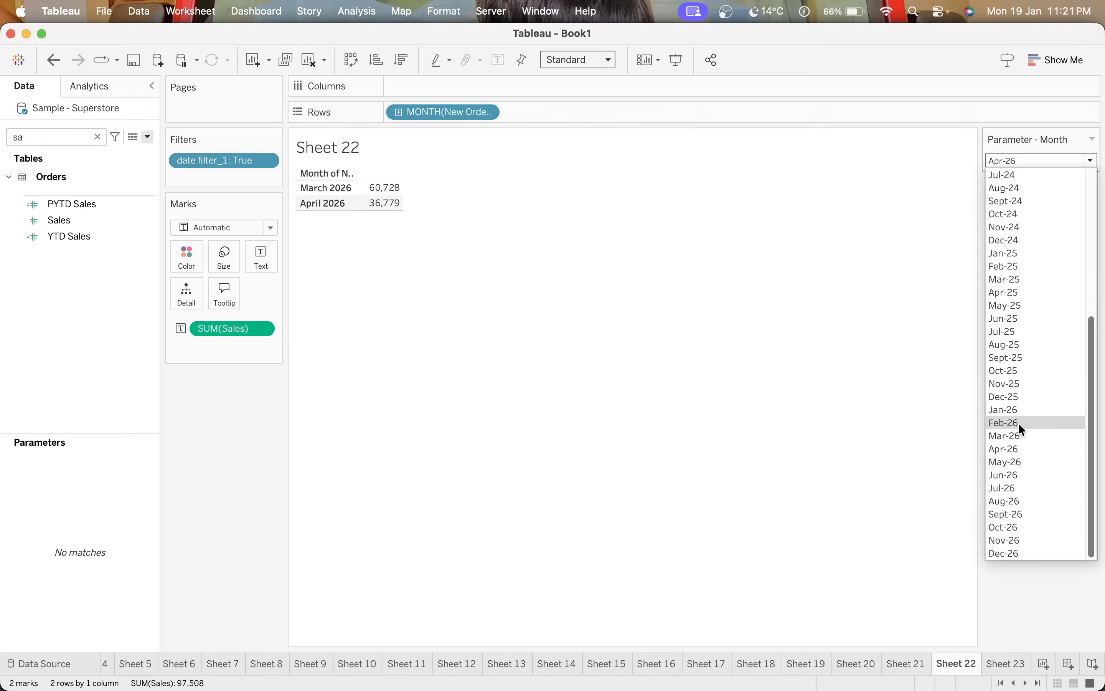
pyautogui.click(1026, 527)
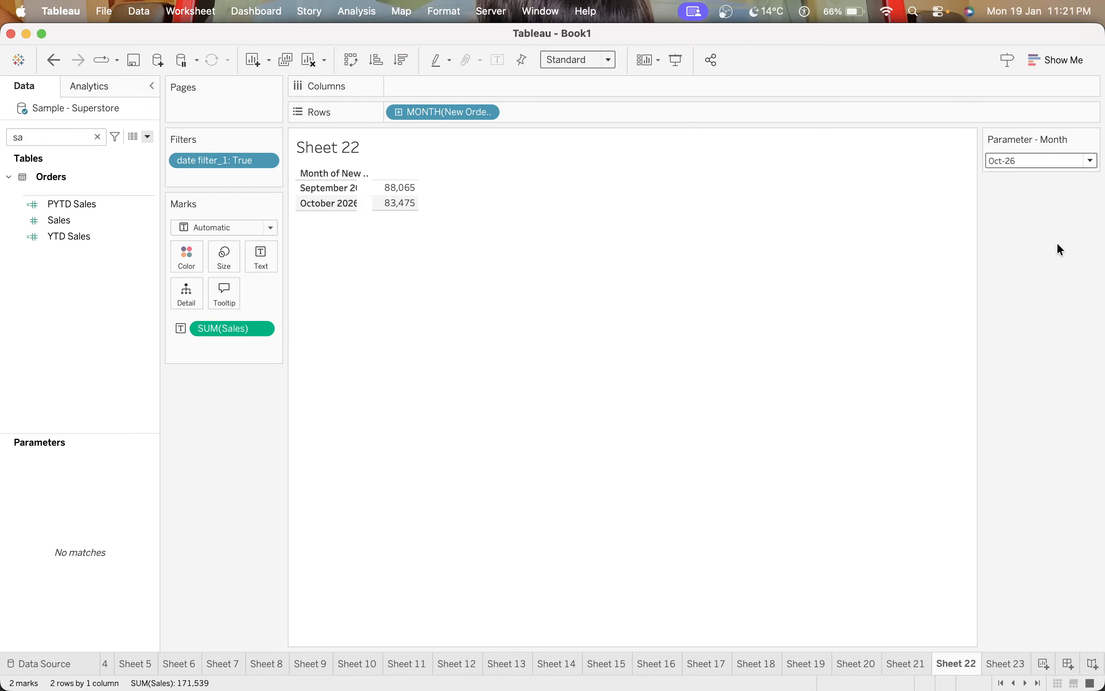
pyautogui.click(1037, 160)
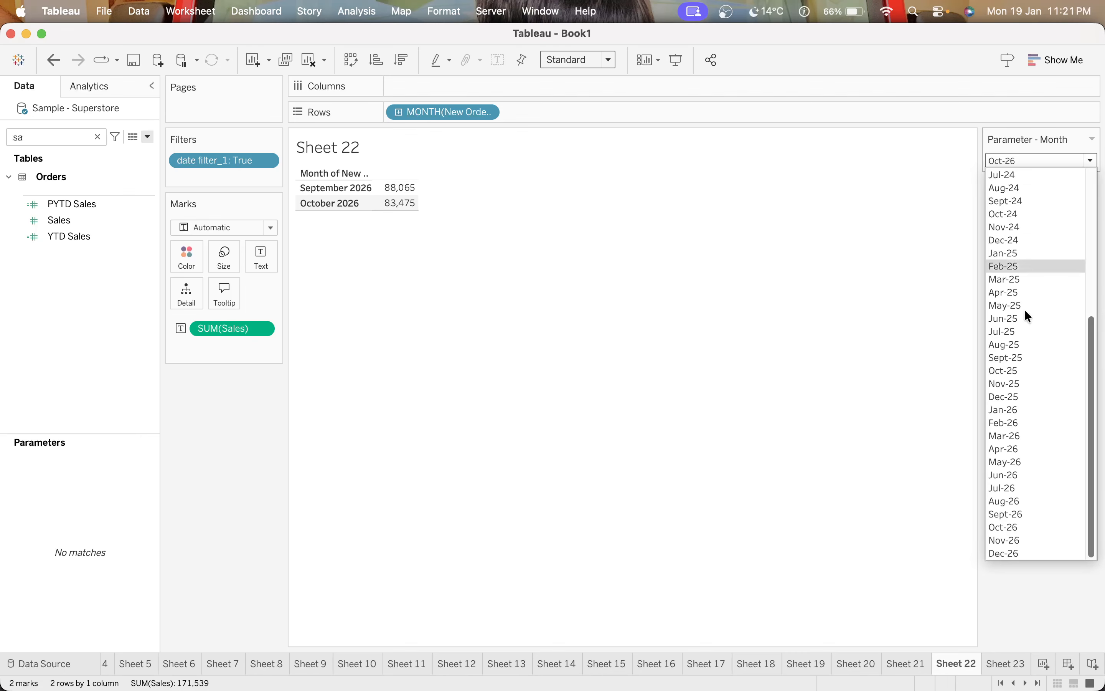
pyautogui.click(1023, 527)
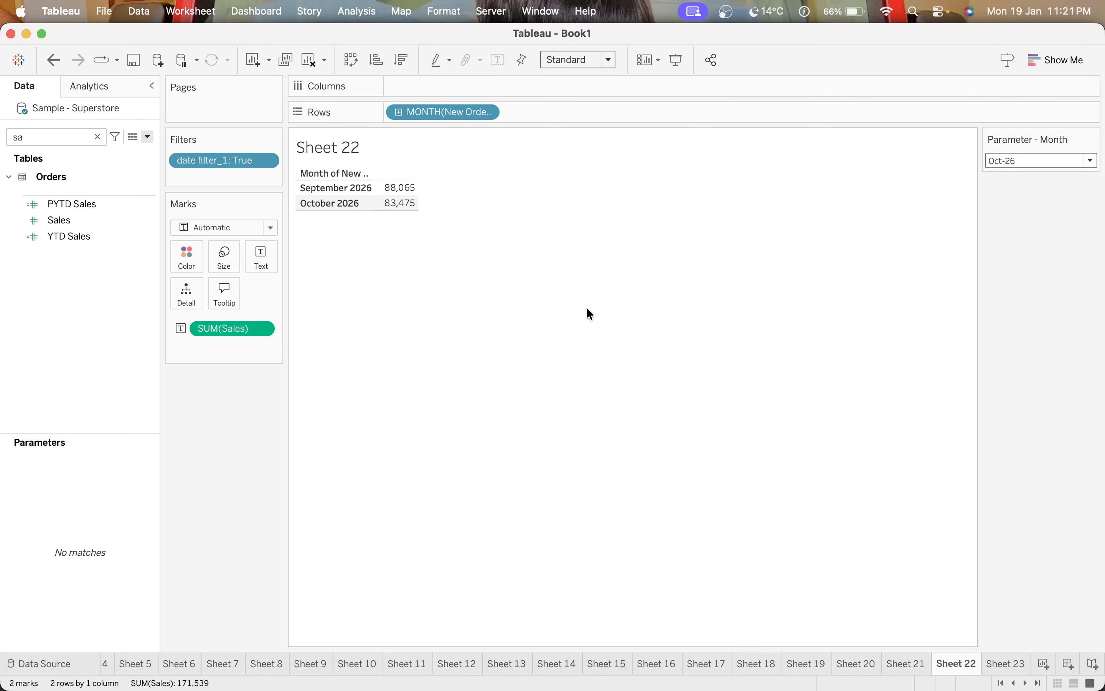
pyautogui.moveTo(417, 196)
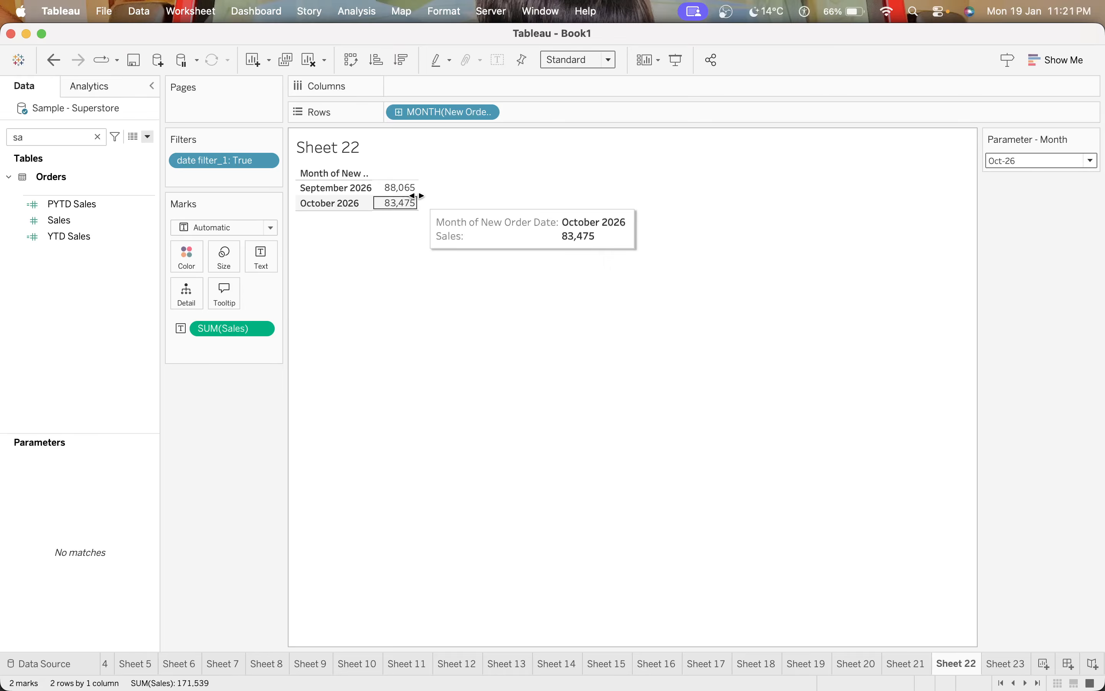
pyautogui.moveTo(416, 196); pyautogui.dragTo(426, 196)
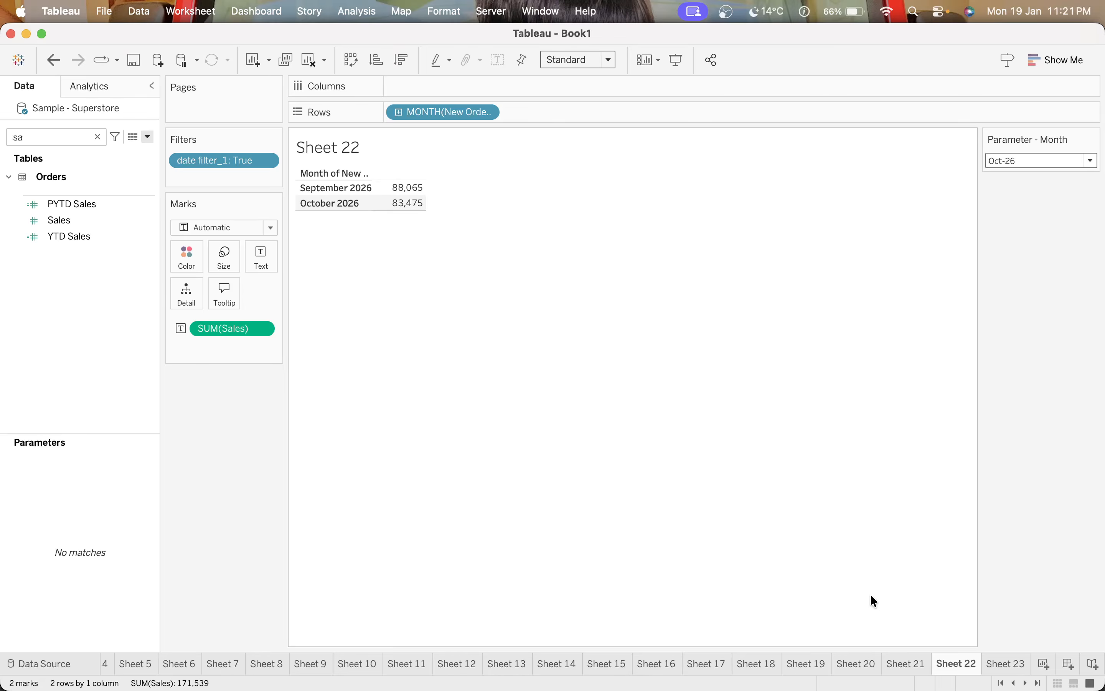
# - Create a new worksheet and list Customer Name on its rows
pyautogui.click(1045, 664)
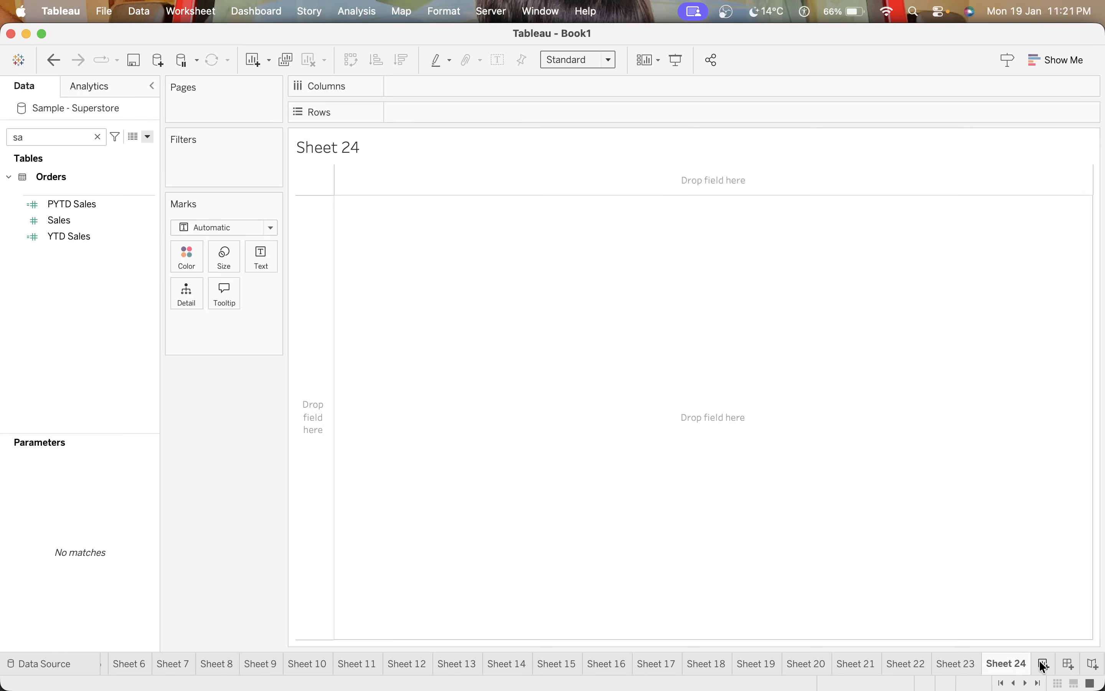
pyautogui.doubleClick(63, 133)
pyautogui.write('cus')
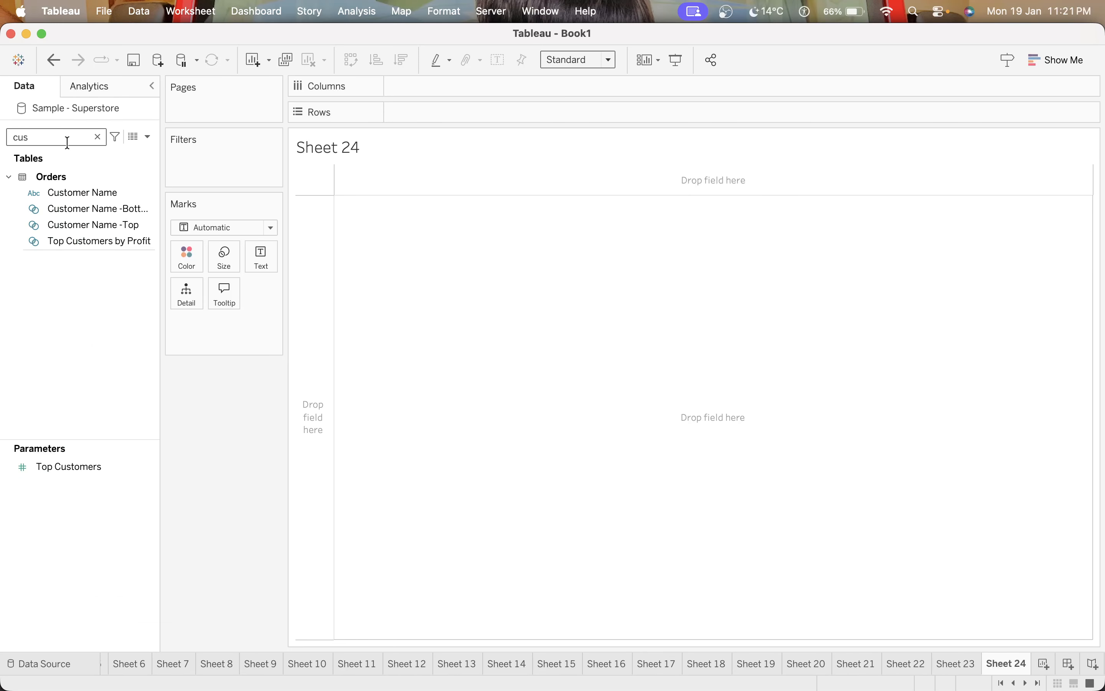
pyautogui.click(91, 194)
pyautogui.doubleClick(91, 194)
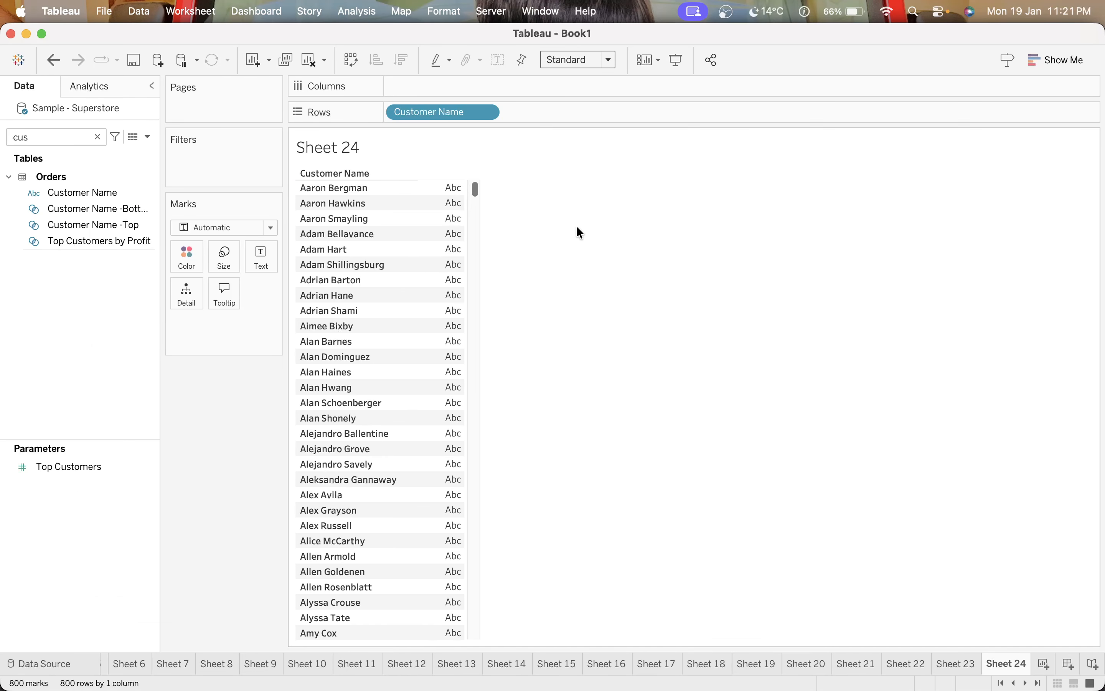
# - Add Sales to the customer table and sort the customers by sales in descending order
pyautogui.doubleClick(20, 137)
pyautogui.write('sa')
pyautogui.click(71, 220)
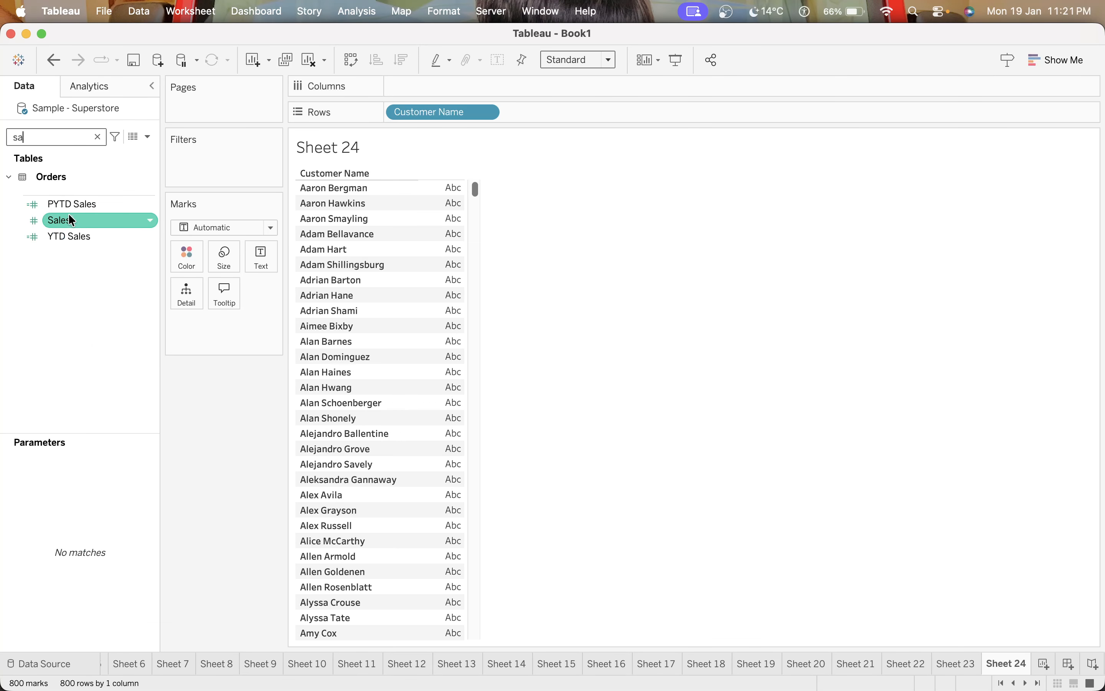
pyautogui.doubleClick(70, 221)
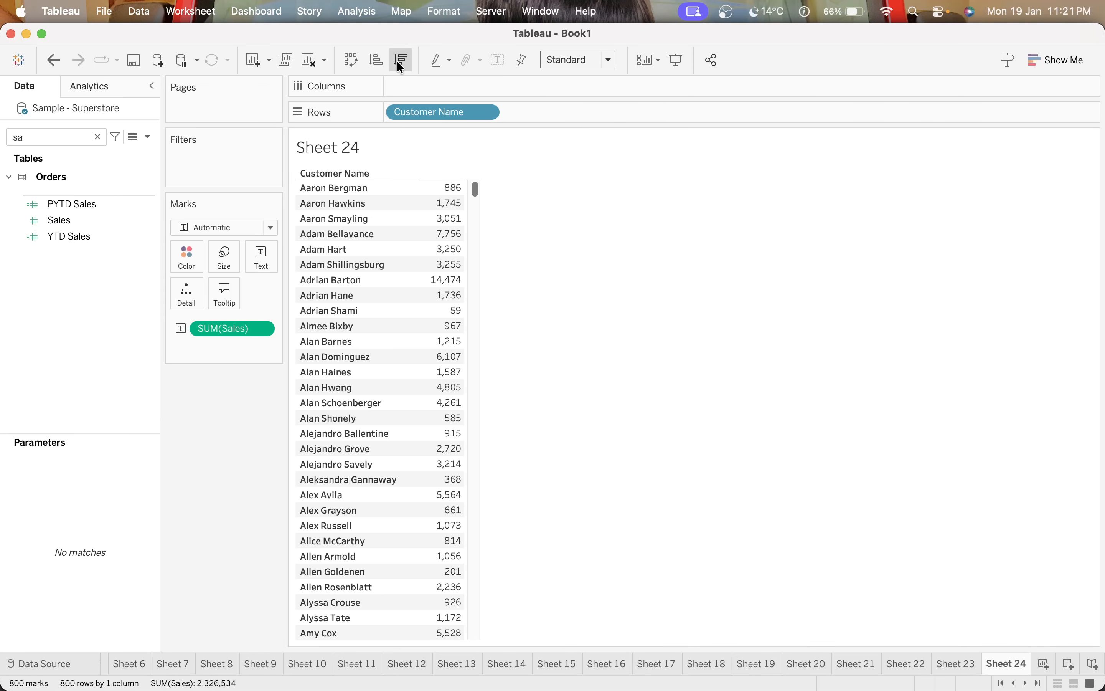
pyautogui.click(400, 66)
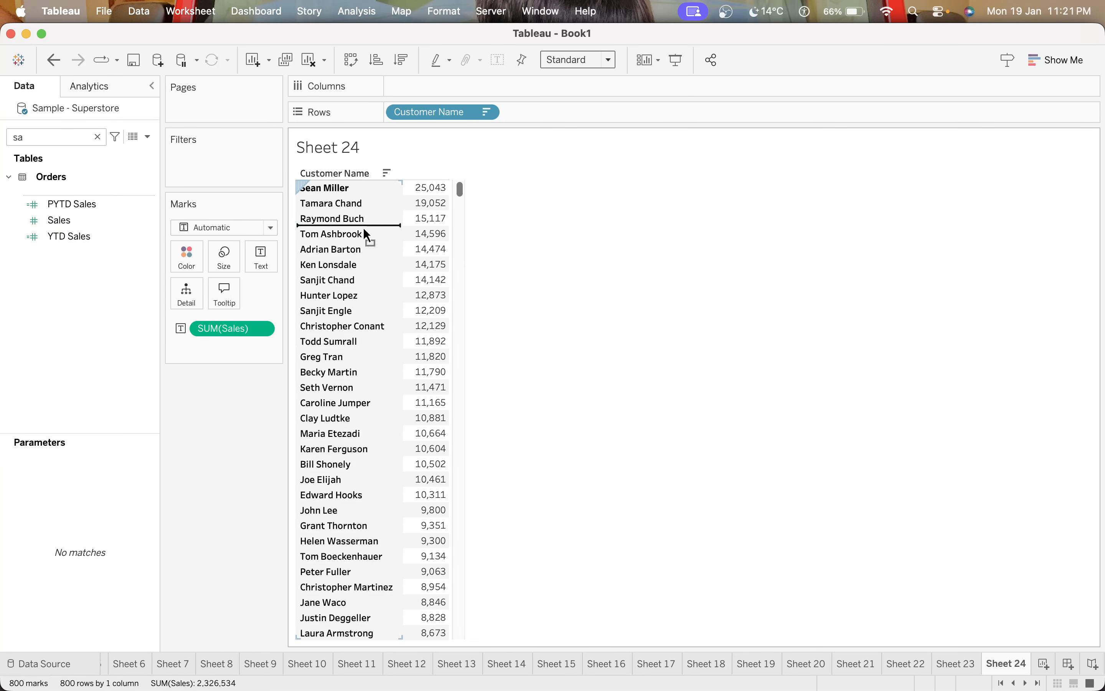
pyautogui.click(362, 188)
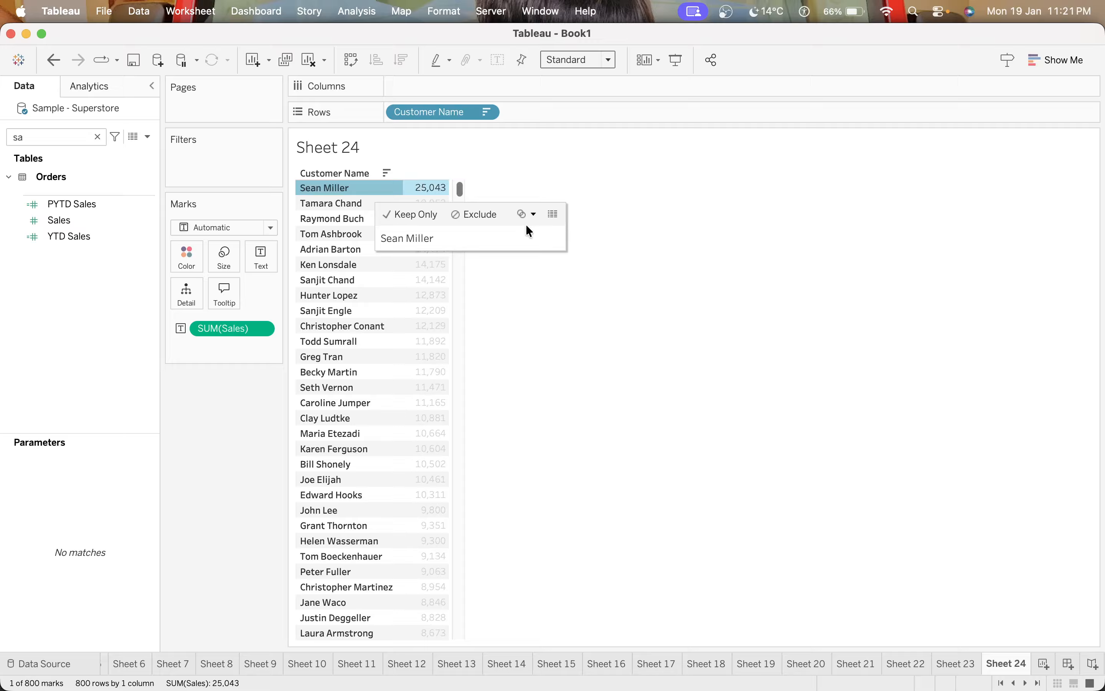
pyautogui.click(639, 312)
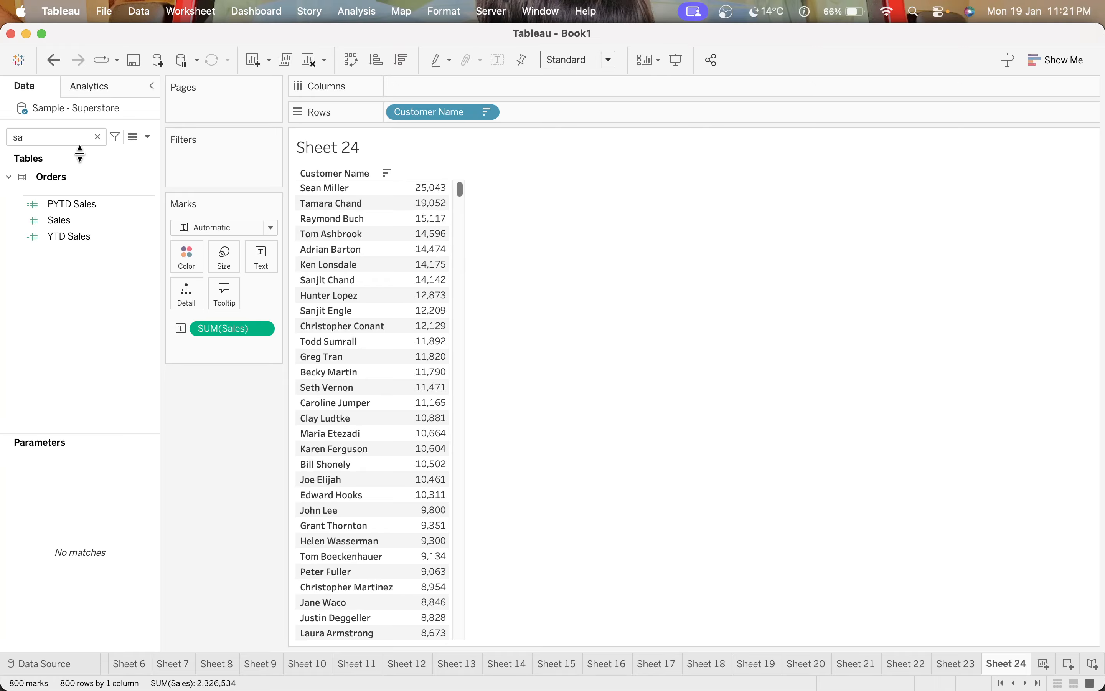
# - Set up a Top filter by field on Customer Name, ranked by the sum of Sales
pyautogui.click(97, 137)
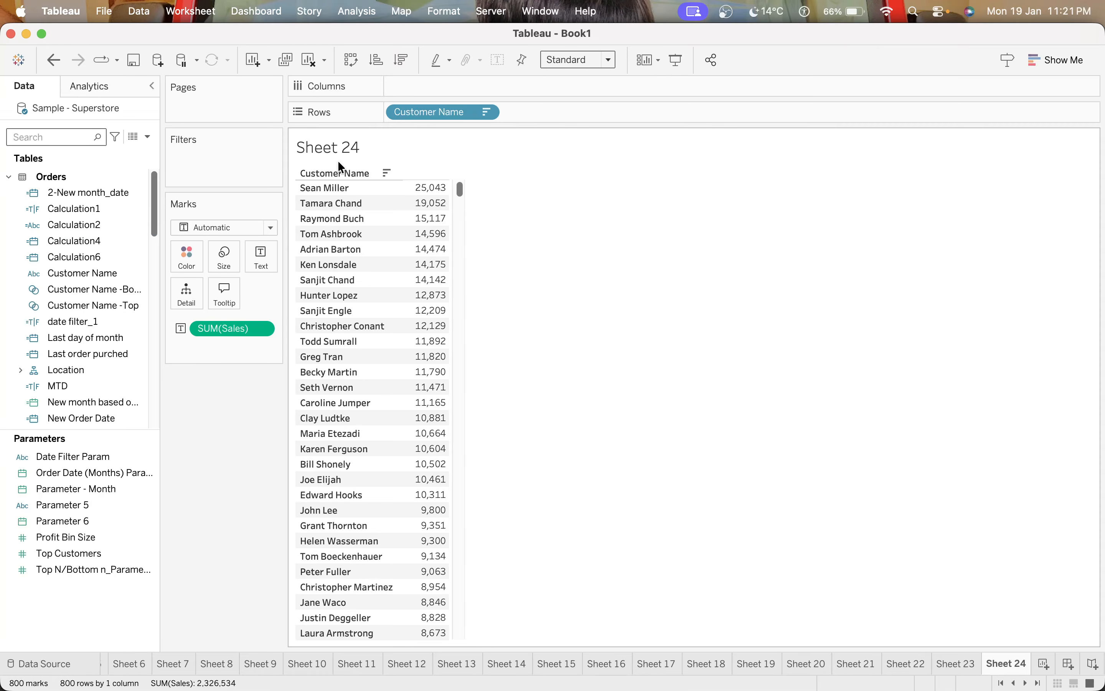
pyautogui.rightClick(461, 112)
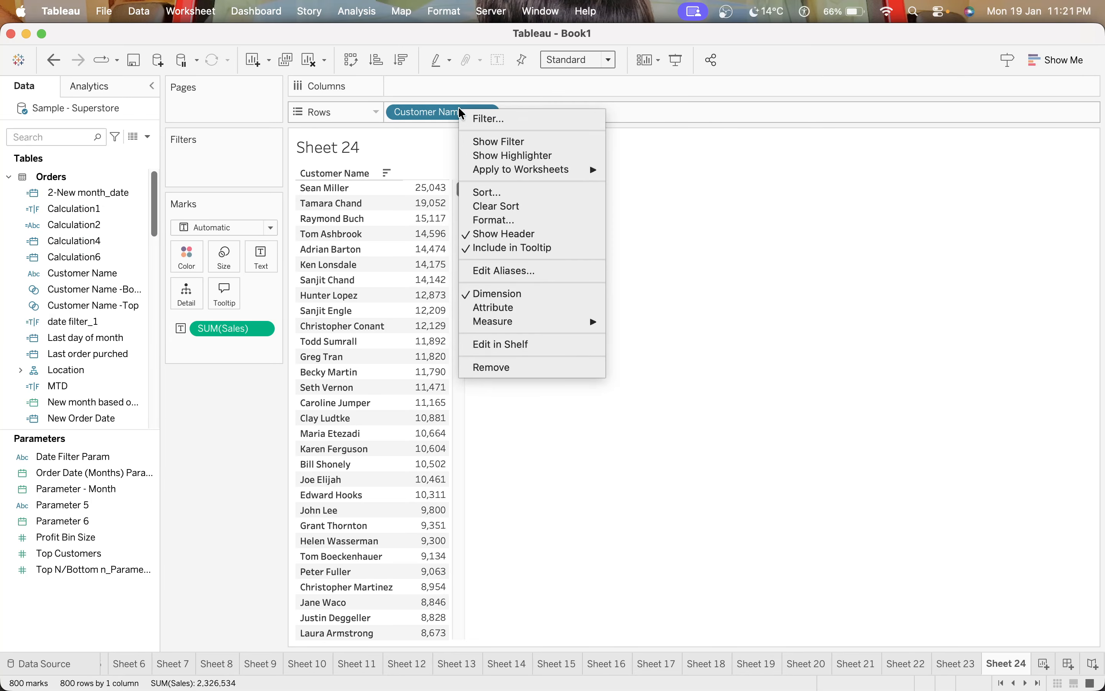
pyautogui.click(483, 119)
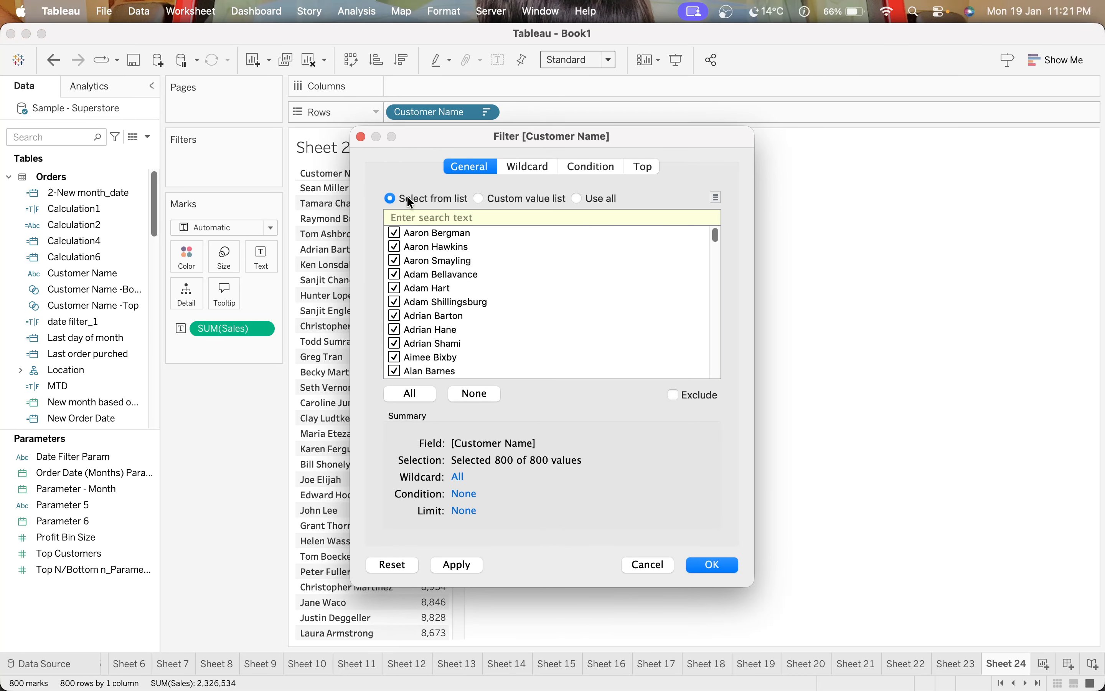
pyautogui.click(654, 166)
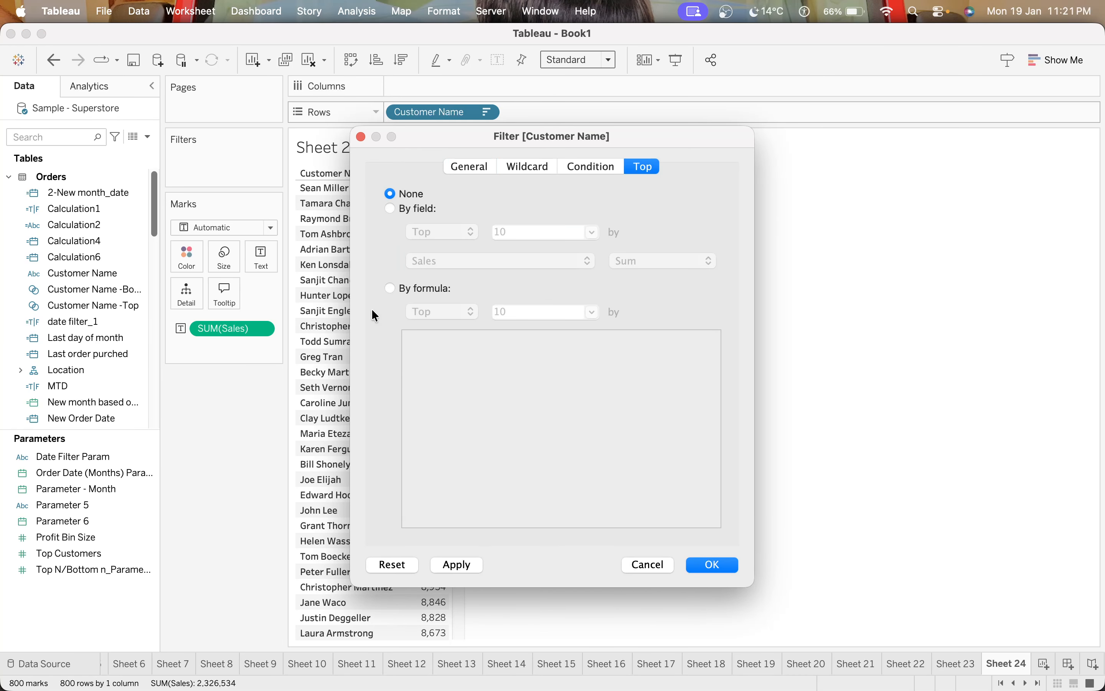
pyautogui.click(406, 209)
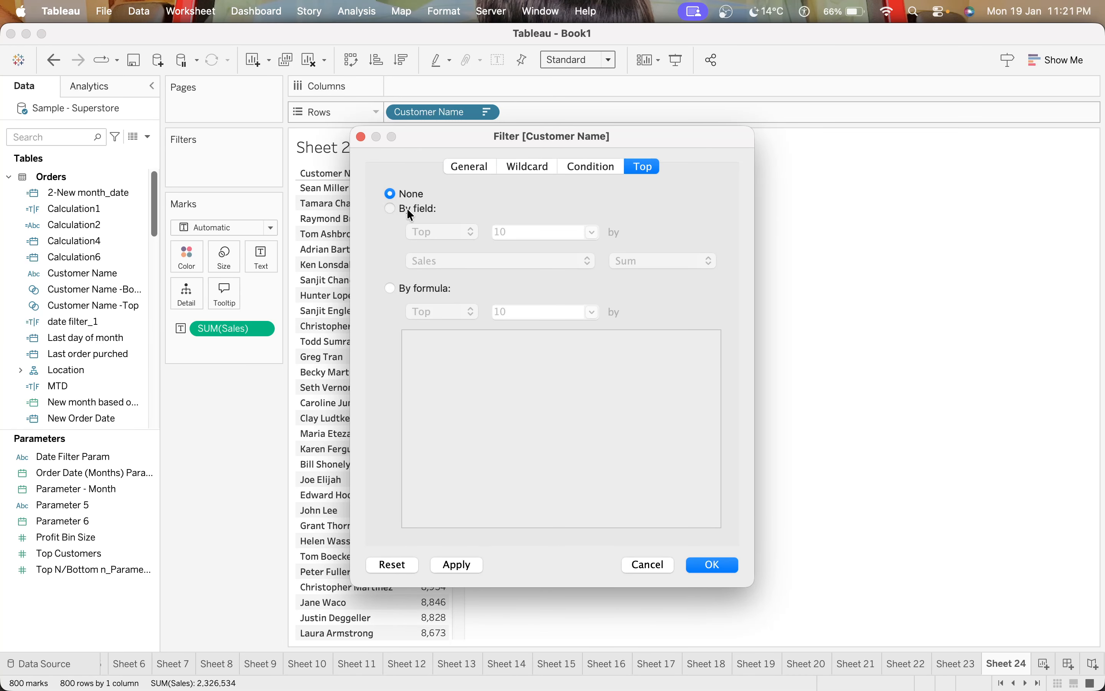
pyautogui.doubleClick(525, 233)
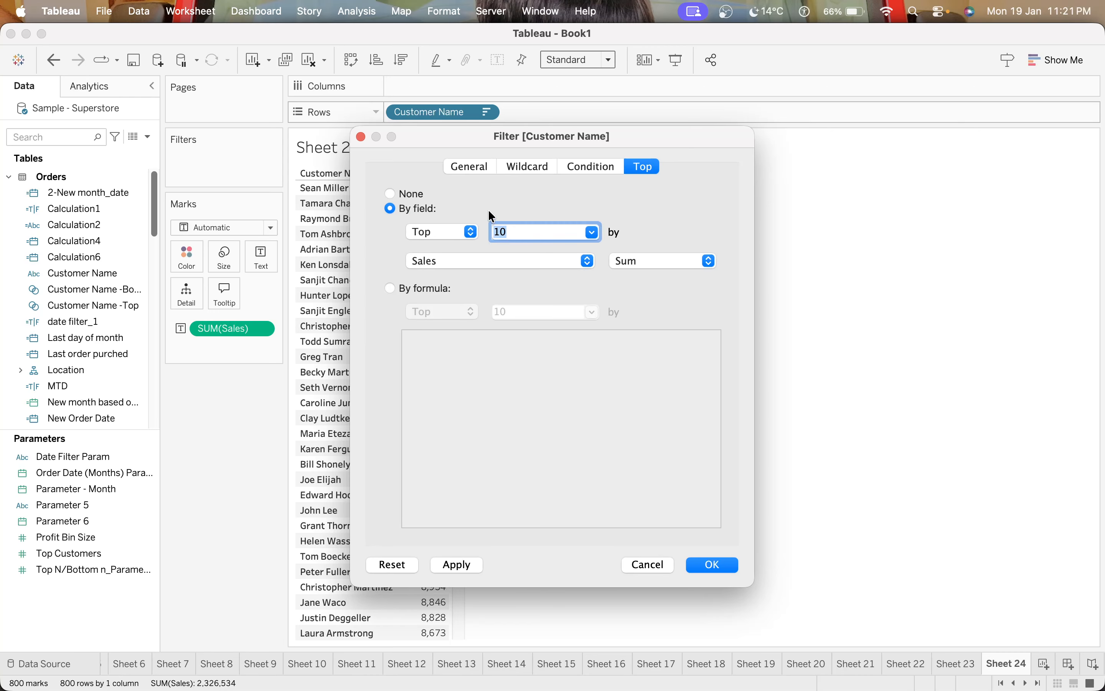
# - Create an integer parameter named Parameter-for user with all values allowed, use it as the Top filter's count, and apply the filter
pyautogui.click(594, 233)
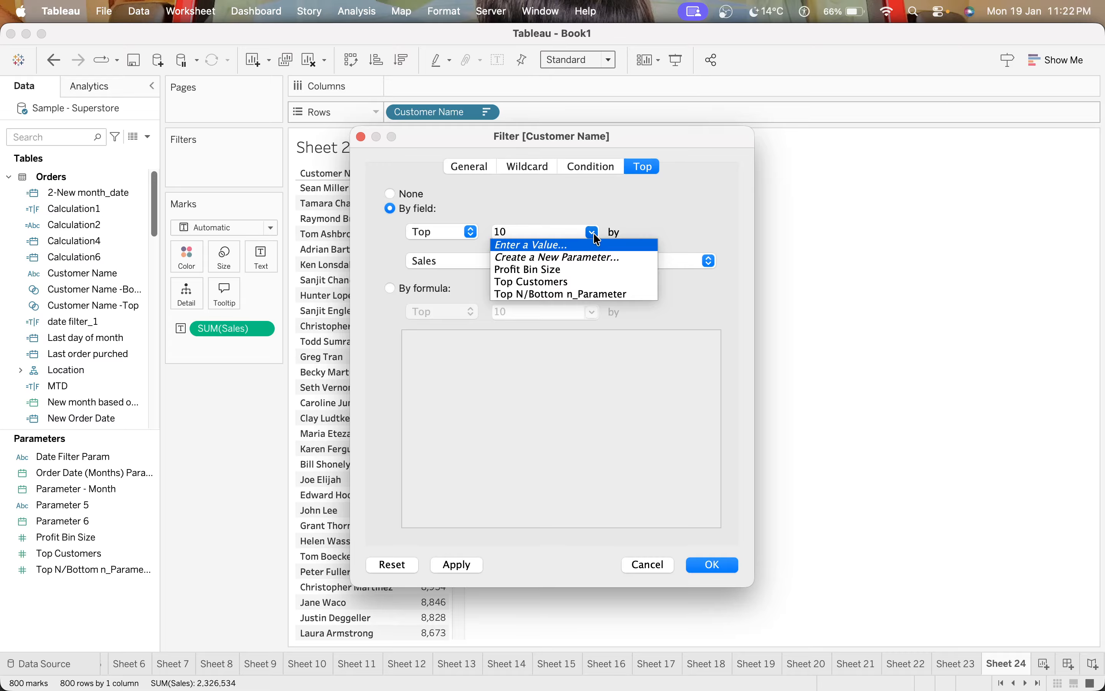
pyautogui.click(587, 259)
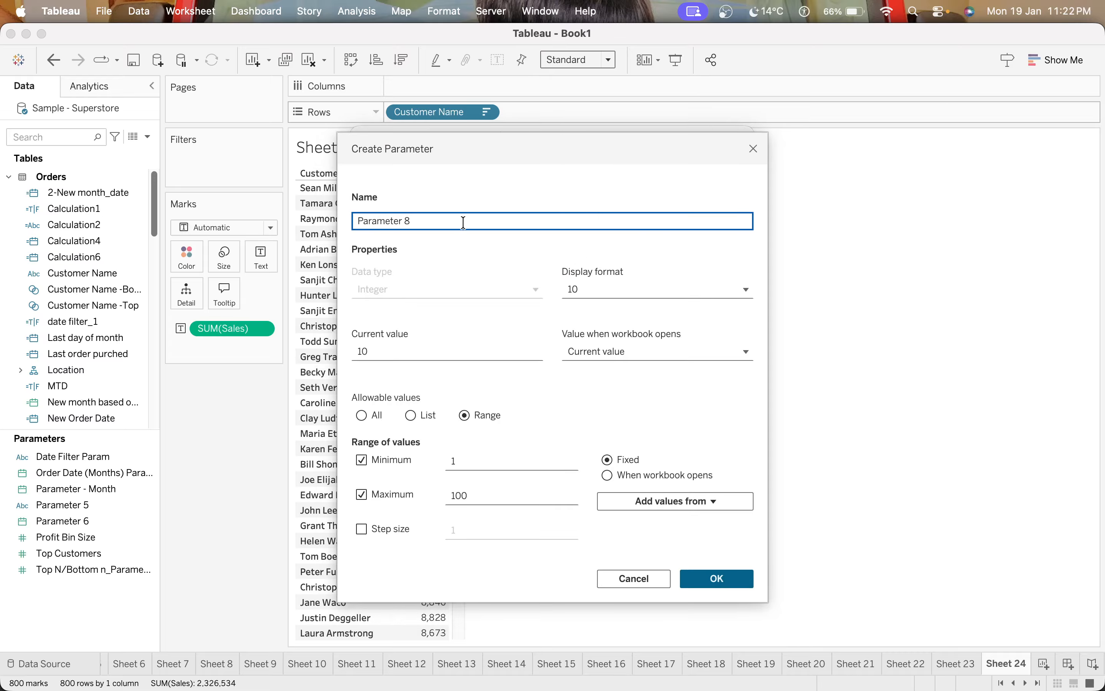
pyautogui.press('BackSpace')
pyautogui.write('-for uer')
pyautogui.press('BackSpace')
pyautogui.press('BackSpace')
pyautogui.press('BackSpace')
pyautogui.write('suer')
pyautogui.press('BackSpace')
pyautogui.press('BackSpace')
pyautogui.press('BackSpace')
pyautogui.press('BackSpace')
pyautogui.write('user')
pyautogui.click(372, 416)
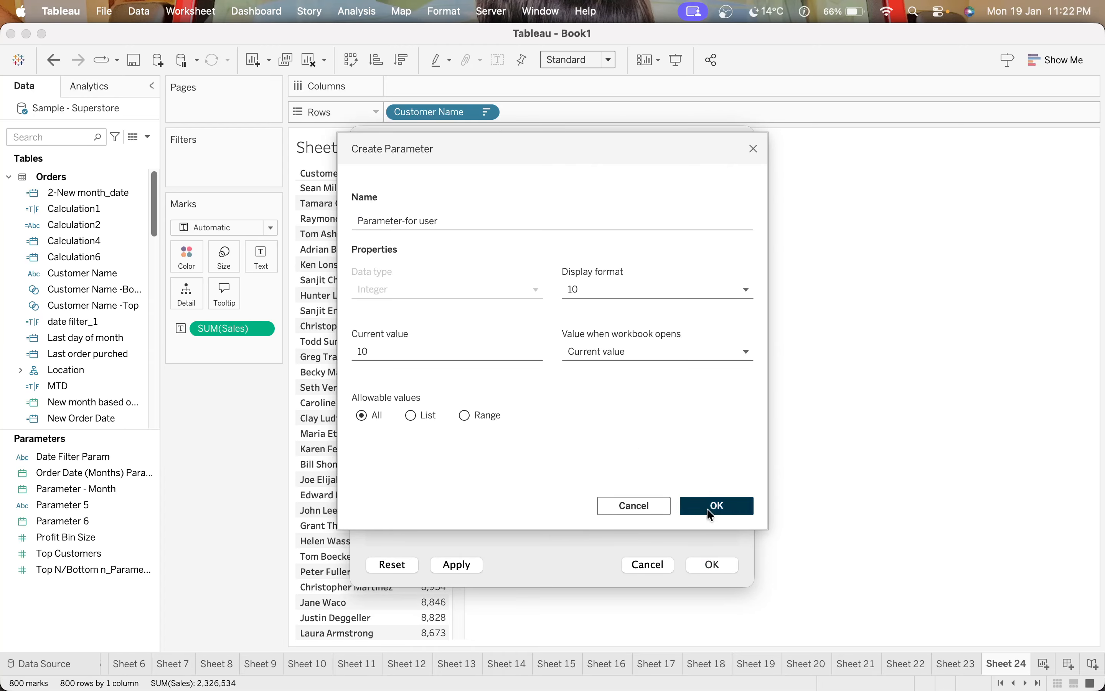
pyautogui.click(731, 506)
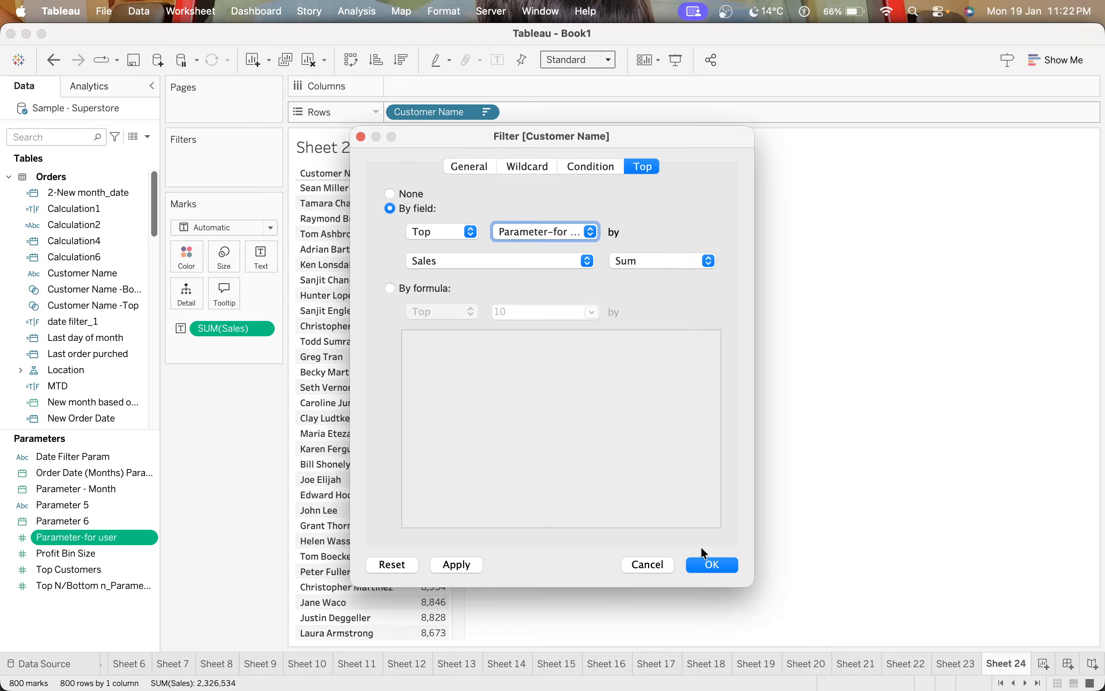
pyautogui.click(719, 564)
# - Show the Parameter-for user control on the sheet and test it with 5 and 2, ending at 5
pyautogui.rightClick(123, 534)
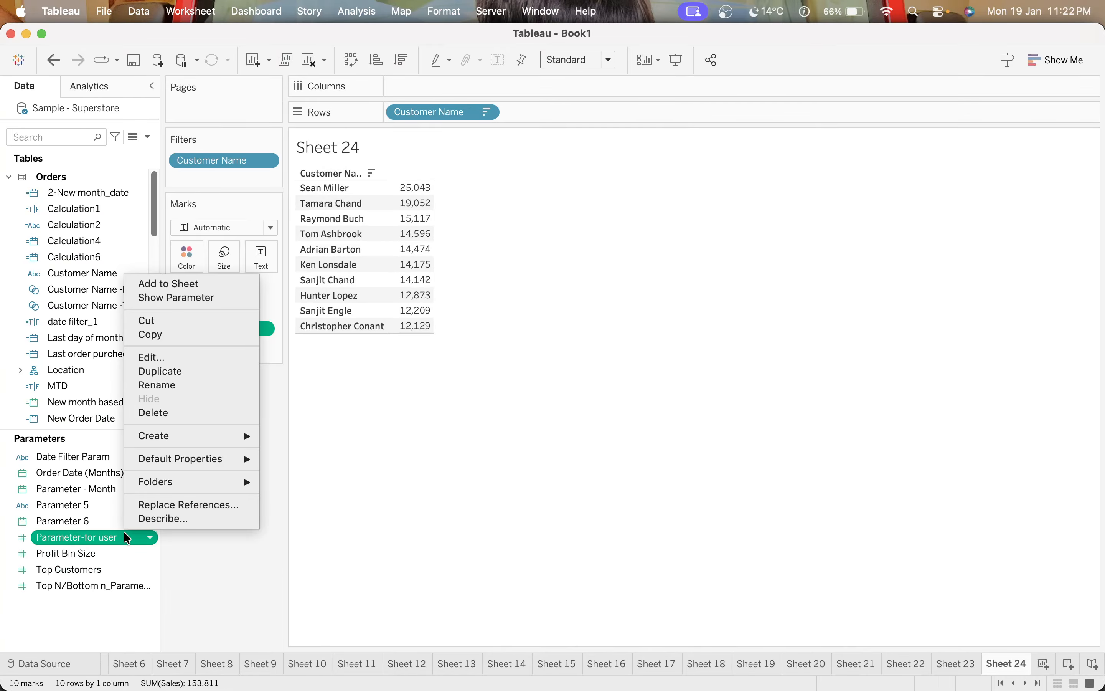
pyautogui.click(204, 297)
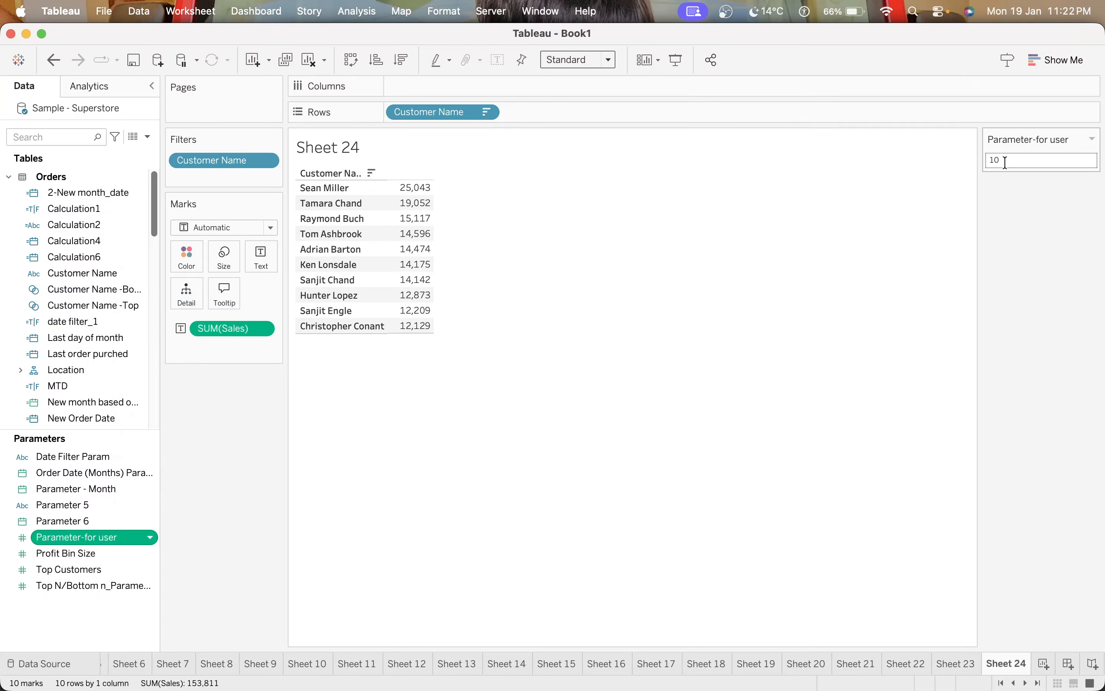
pyautogui.click(1020, 161)
pyautogui.write('5')
pyautogui.press('Return')
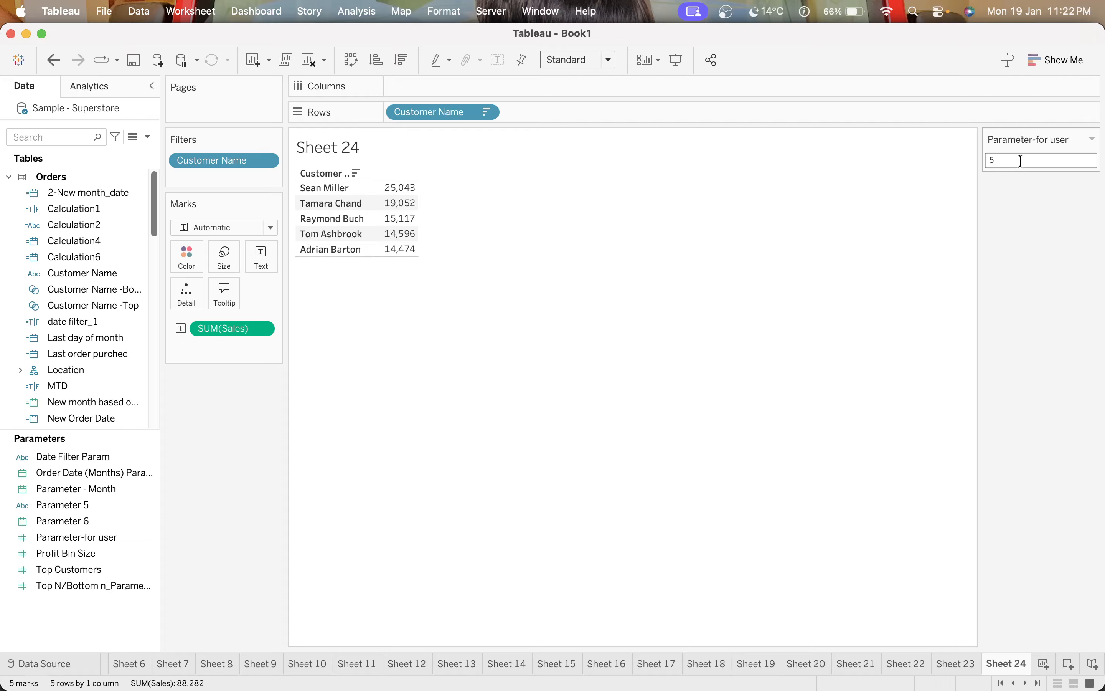
pyautogui.write('2')
pyautogui.press('Return')
pyautogui.write('5')
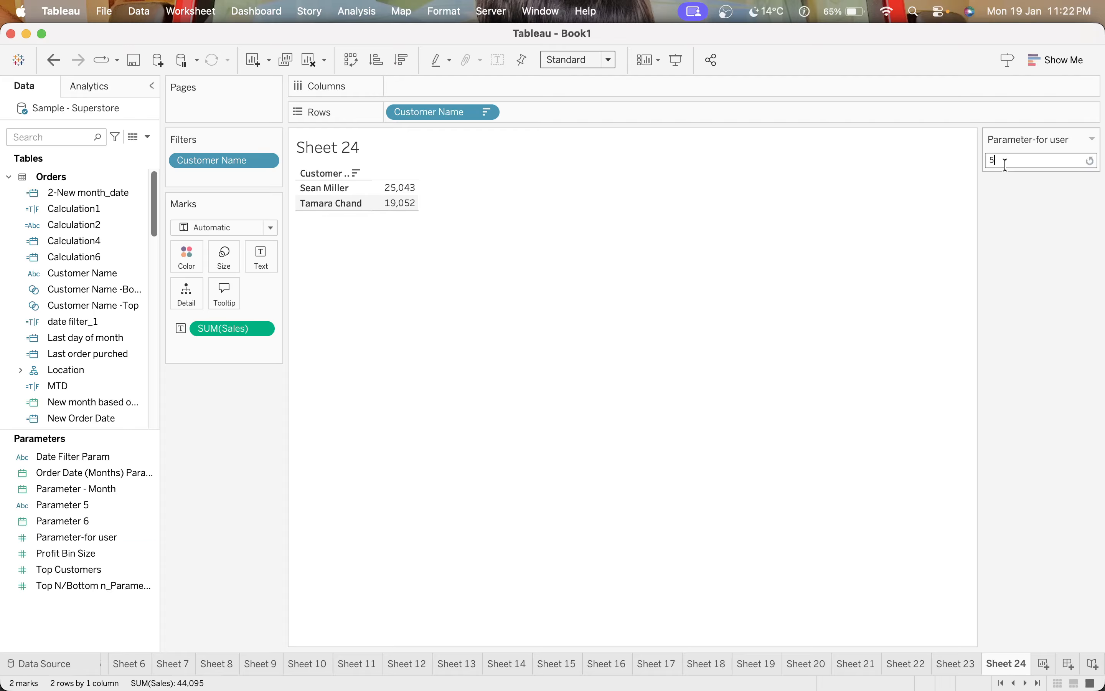
pyautogui.press('Return')
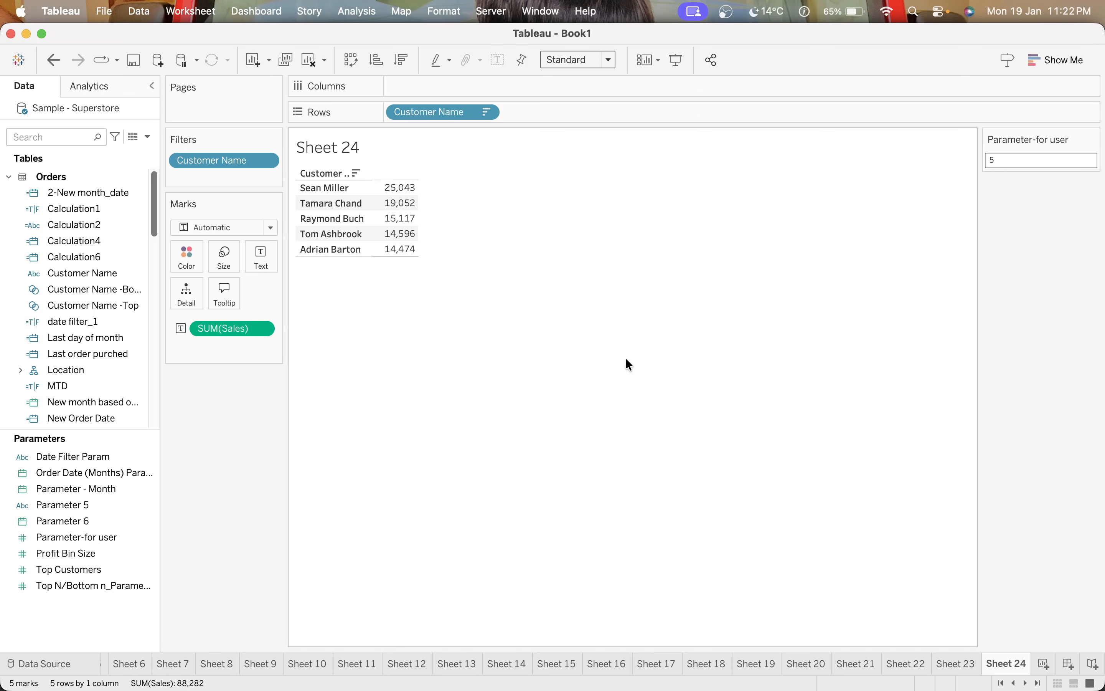
# - Test Parameter-for user with the values 1, 8 and 10, and end with it set to 3
pyautogui.moveTo(232, 157)
pyautogui.mouseDown()
pyautogui.moveTo(226, 478)
pyautogui.moveTo(242, 357)
pyautogui.moveTo(231, 158)
pyautogui.mouseUp()
pyautogui.click(1011, 160)
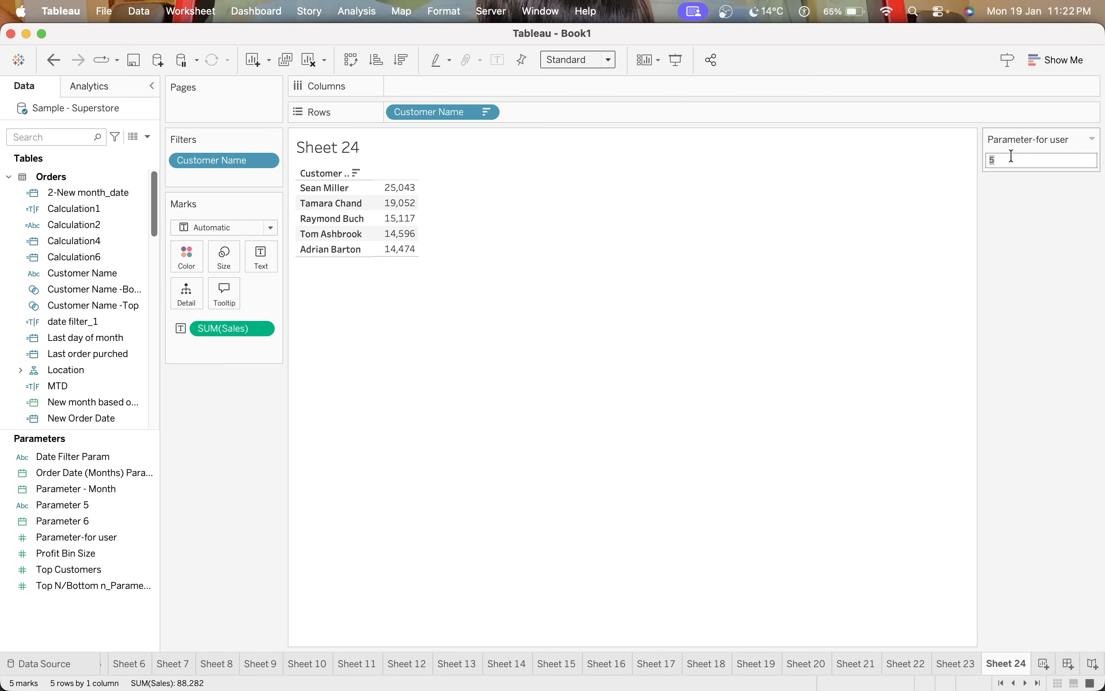
pyautogui.write('53')
pyautogui.press('Return')
pyautogui.write('5')
pyautogui.press('BackSpace')
pyautogui.write('1')
pyautogui.press('Return')
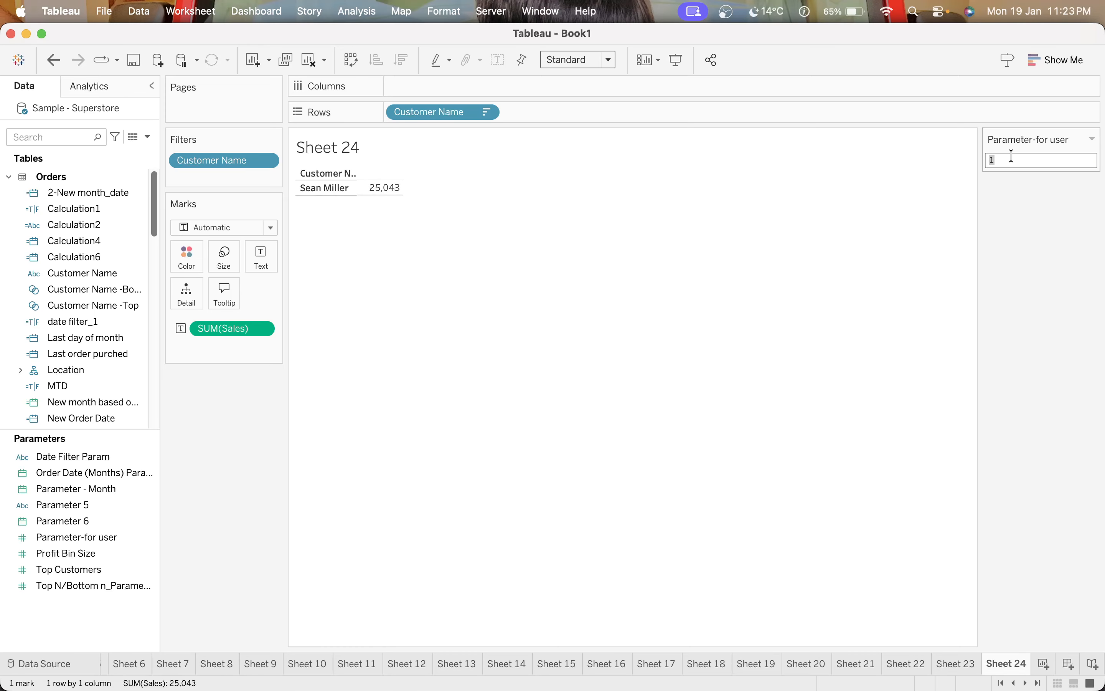
pyautogui.write('8')
pyautogui.press('Return')
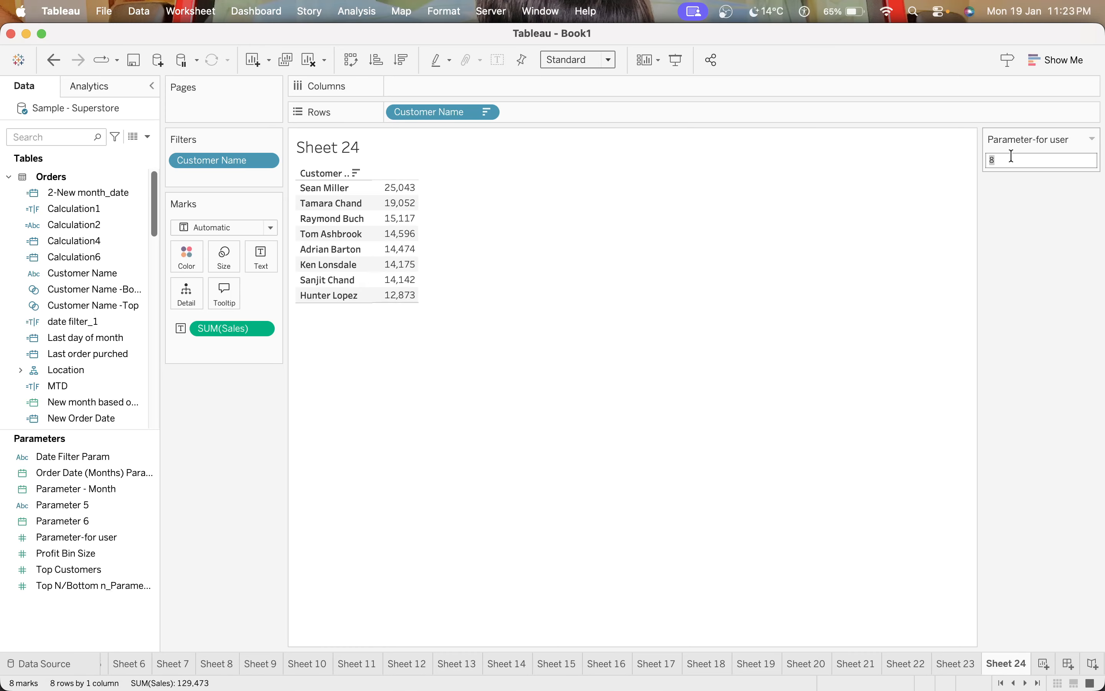
pyautogui.write('10')
pyautogui.press('Return')
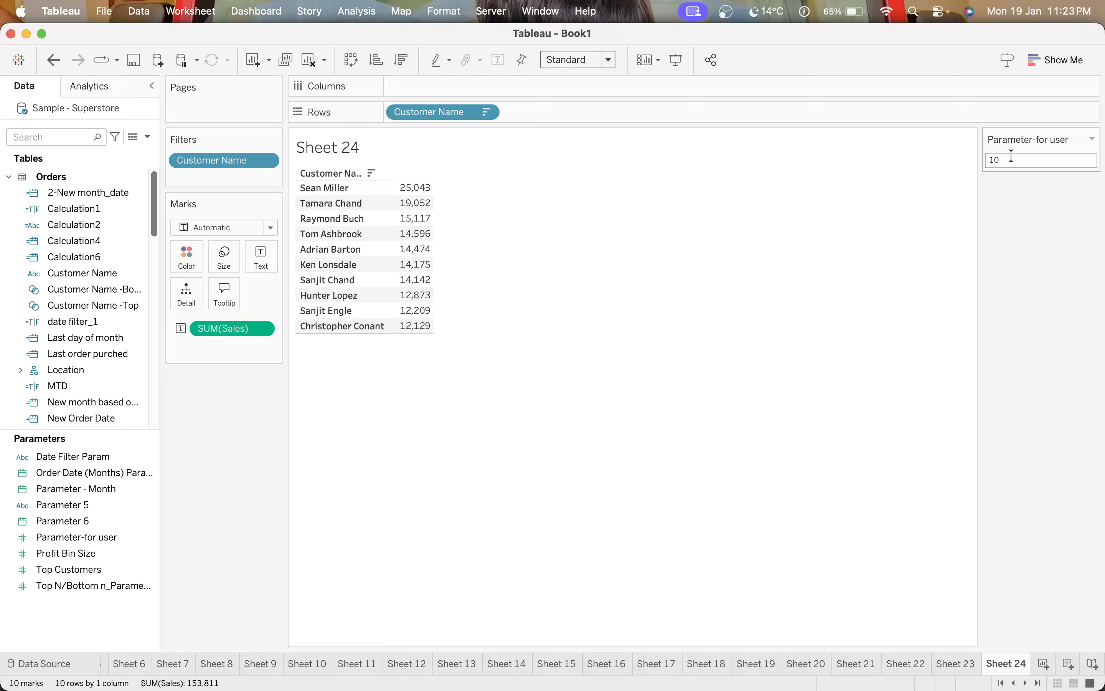
pyautogui.doubleClick(1032, 160)
pyautogui.write('3')
pyautogui.press('Return')
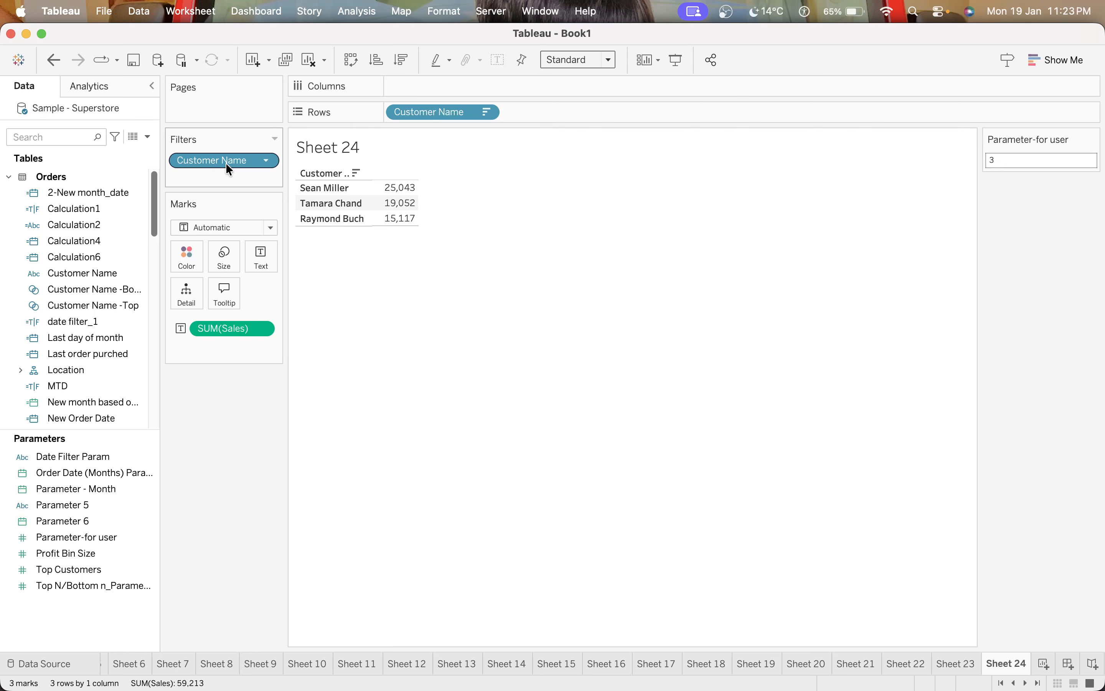
# - Remove the Customer Name filter from the sheet and start a Customer Name set named 1-Customer Name Set-top
pyautogui.moveTo(225, 163); pyautogui.dragTo(221, 472)
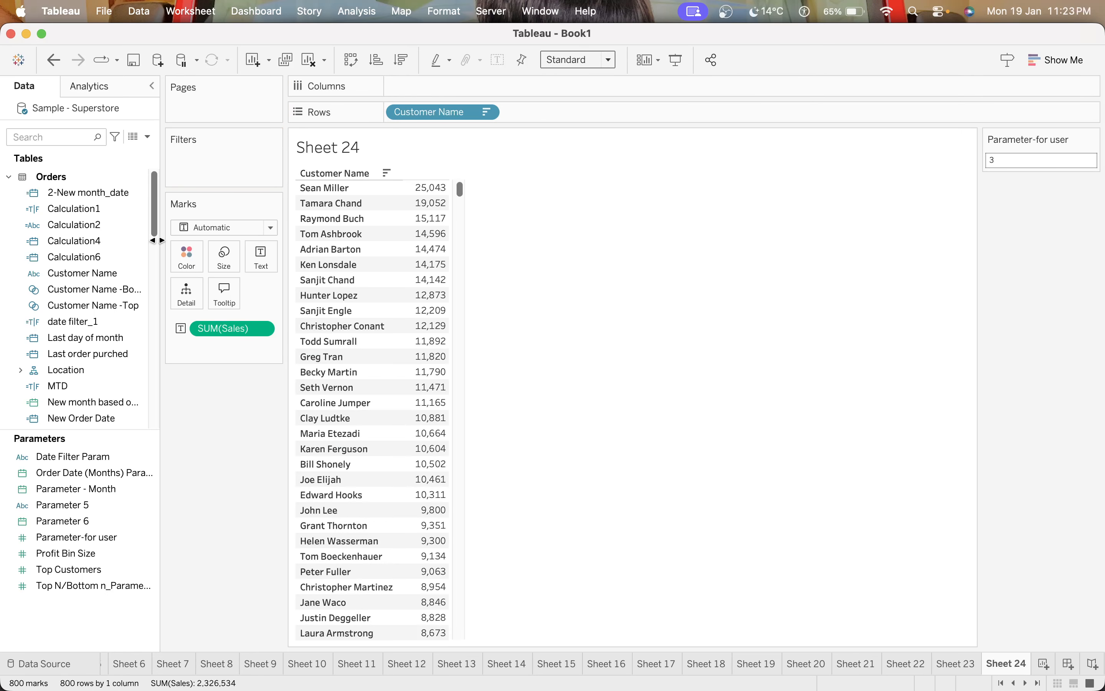
pyautogui.click(75, 137)
pyautogui.write('cus')
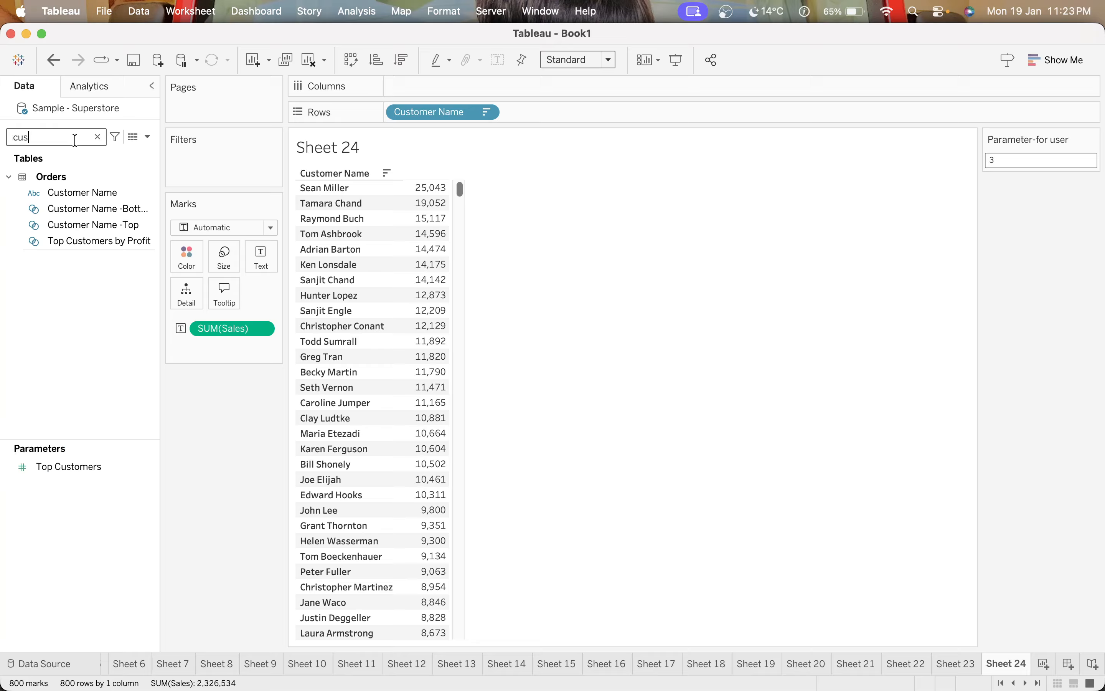
pyautogui.rightClick(94, 193)
pyautogui.moveTo(199, 307)
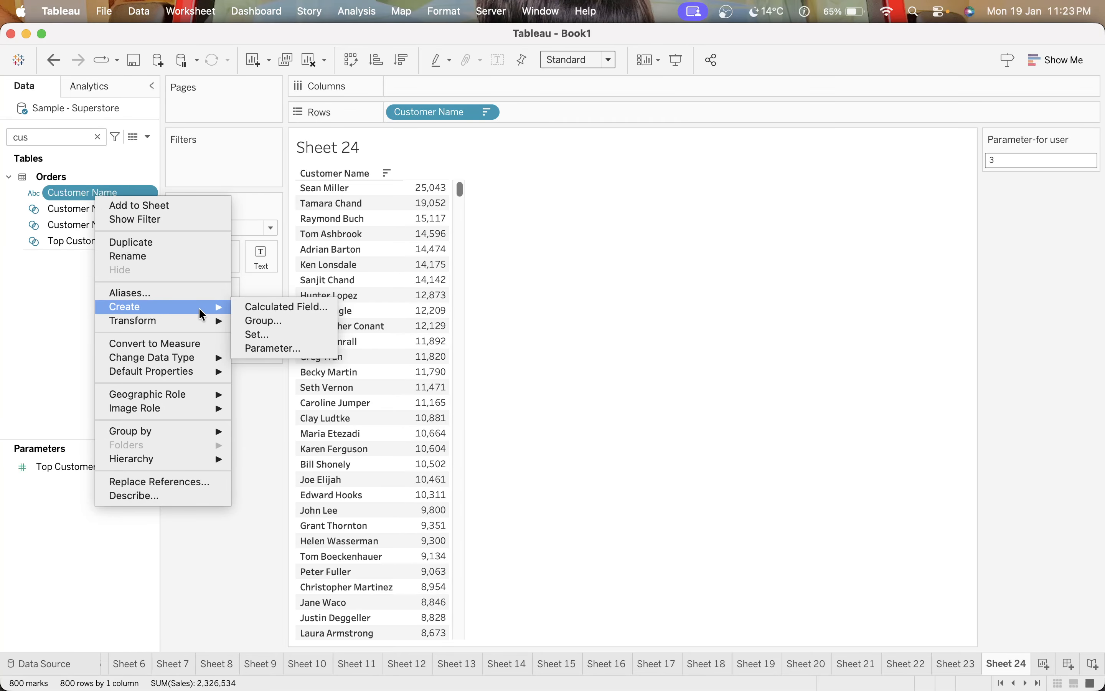
pyautogui.click(260, 334)
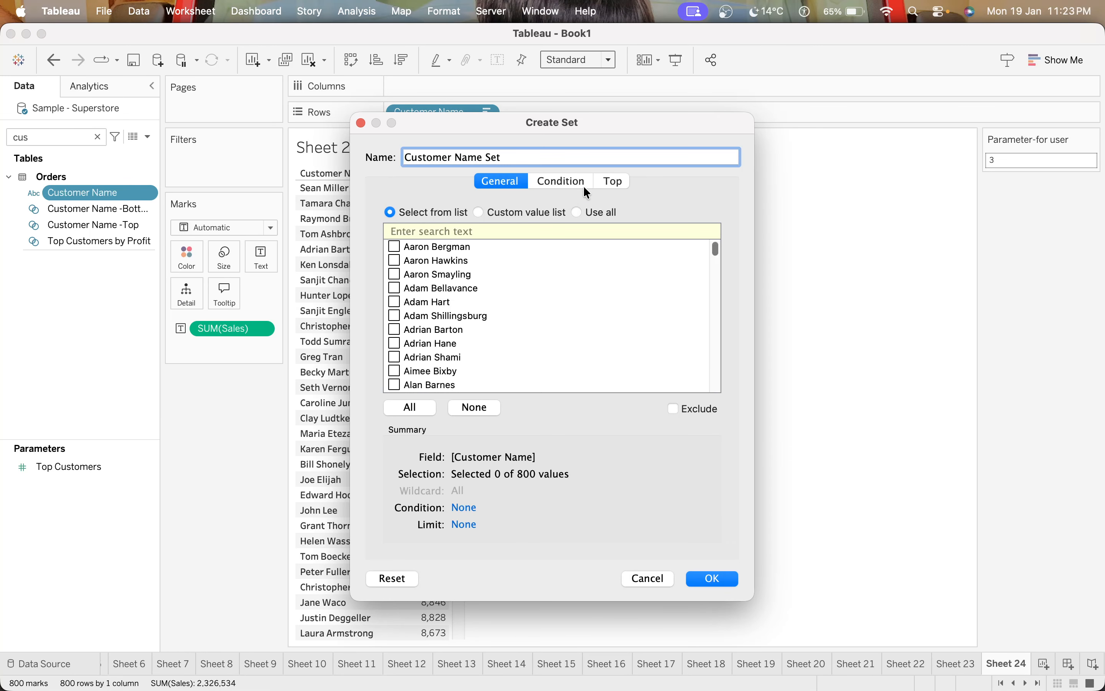
pyautogui.click(612, 182)
pyautogui.hotkey('alt', 'shift', 'Left')
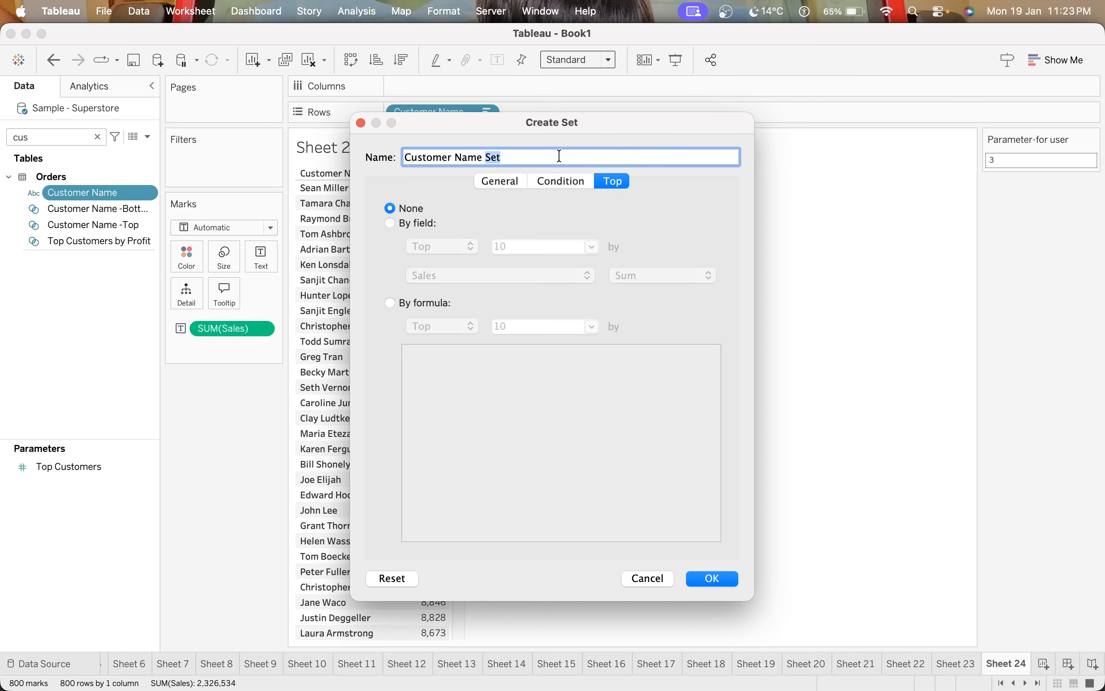
pyautogui.press('super+Left')
pyautogui.write('1-')
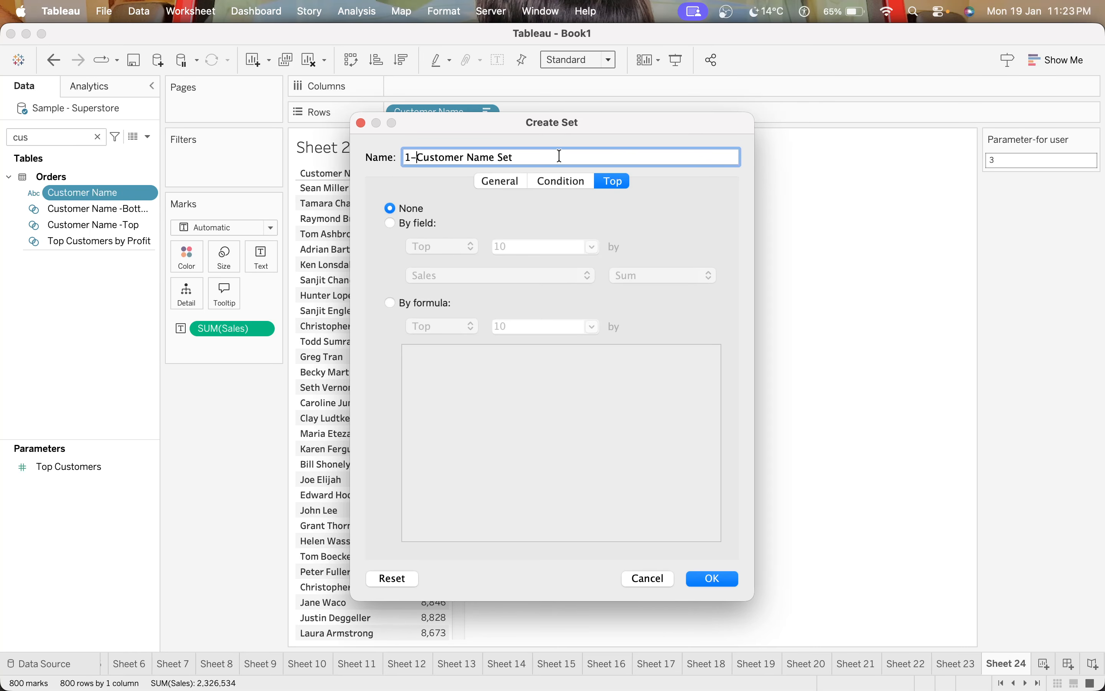
pyautogui.press('super+Right')
pyautogui.write('-top')
# - Limit the set by field to the top customers by sum of Sales, with Parameter-for user as the count, and create it
pyautogui.click(425, 222)
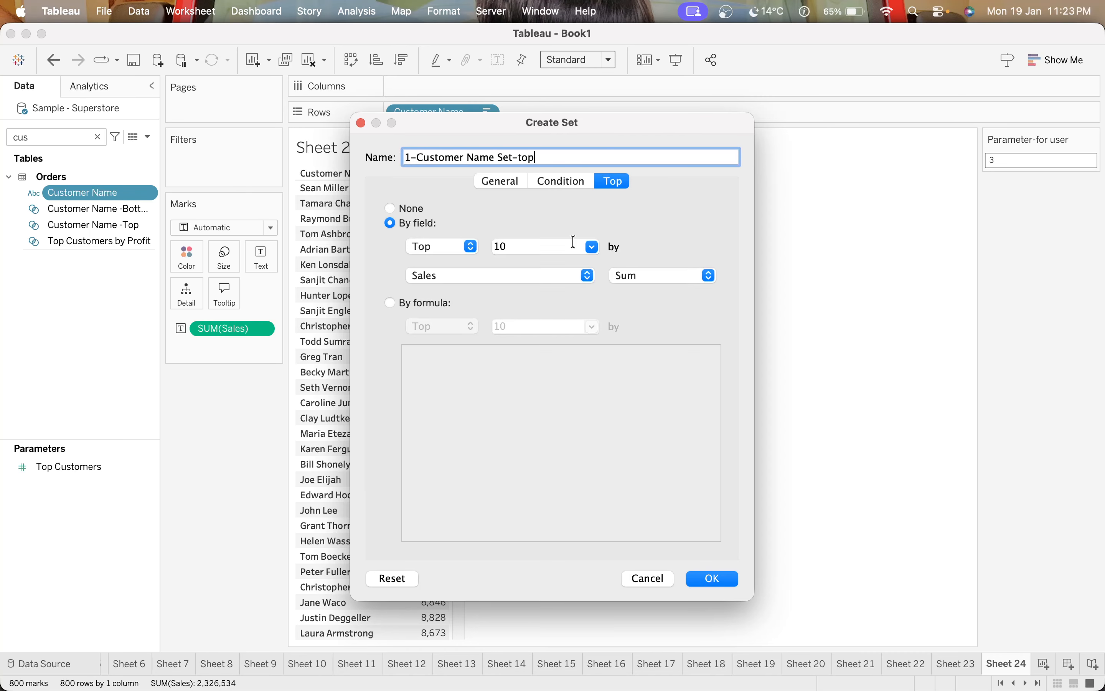
pyautogui.click(593, 247)
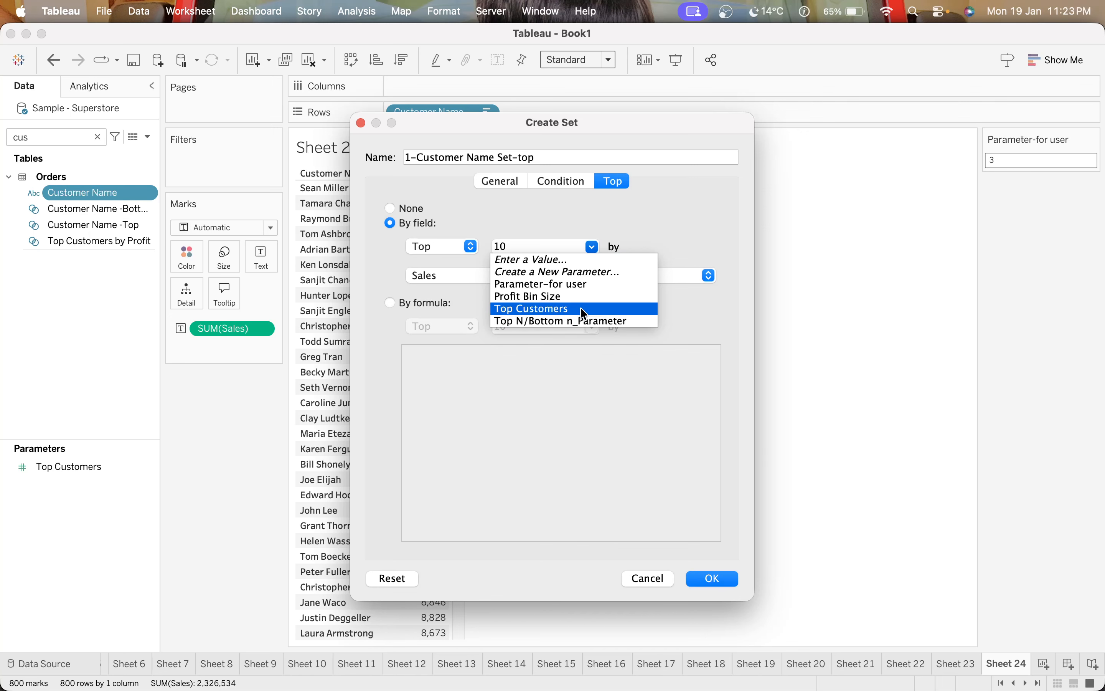
pyautogui.click(575, 283)
pyautogui.click(715, 580)
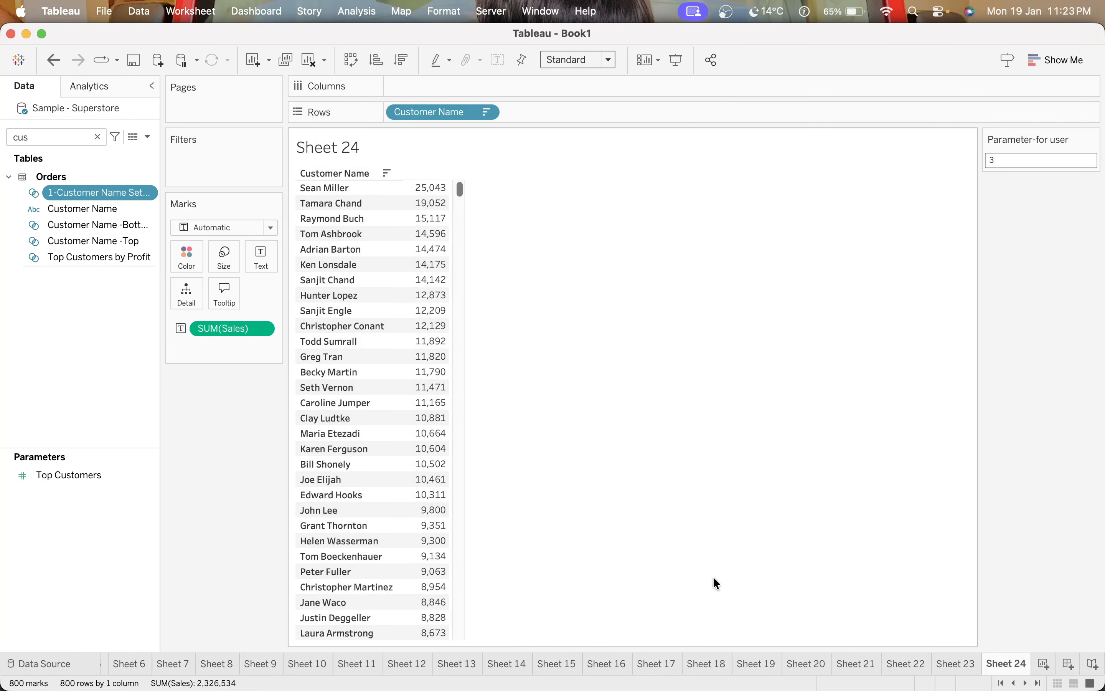
# - Start a second set from the Customer Name field, named 2-Customer Name Set-bottom, with its Top/Bottom limit settings open
pyautogui.rightClick(108, 209)
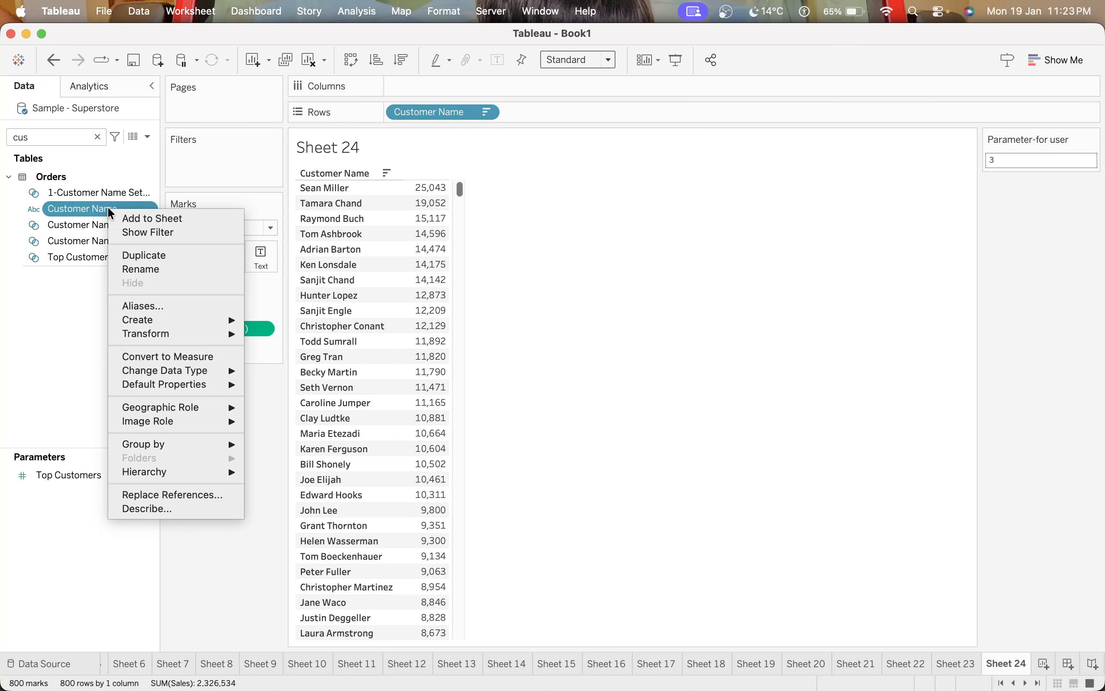
pyautogui.moveTo(194, 326)
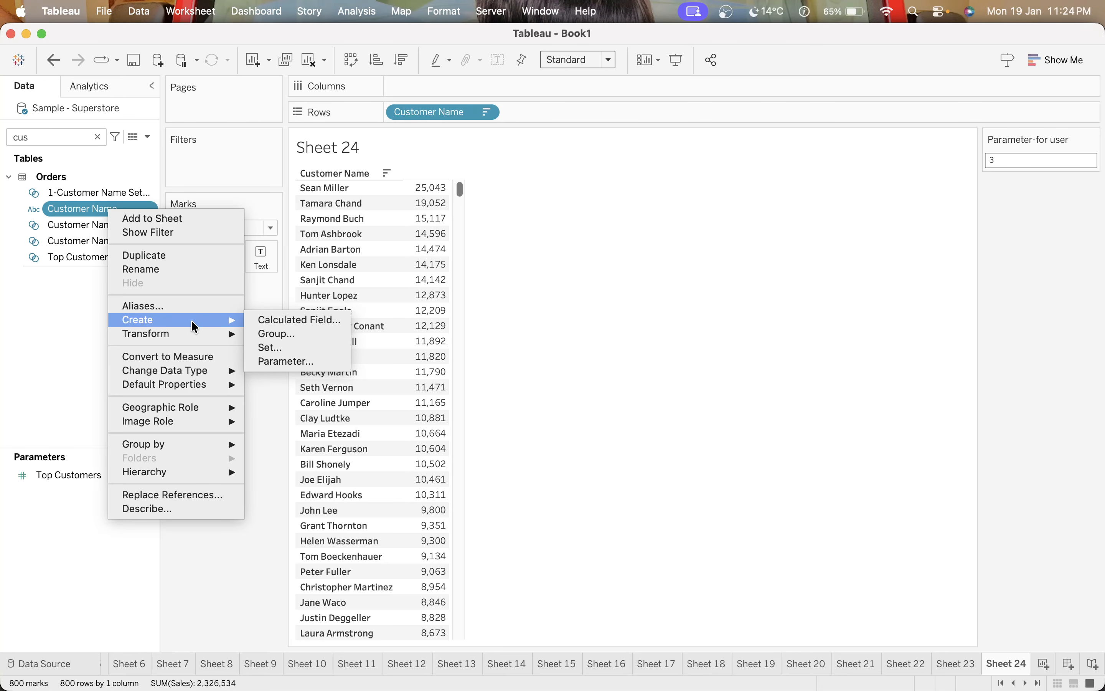
pyautogui.click(295, 348)
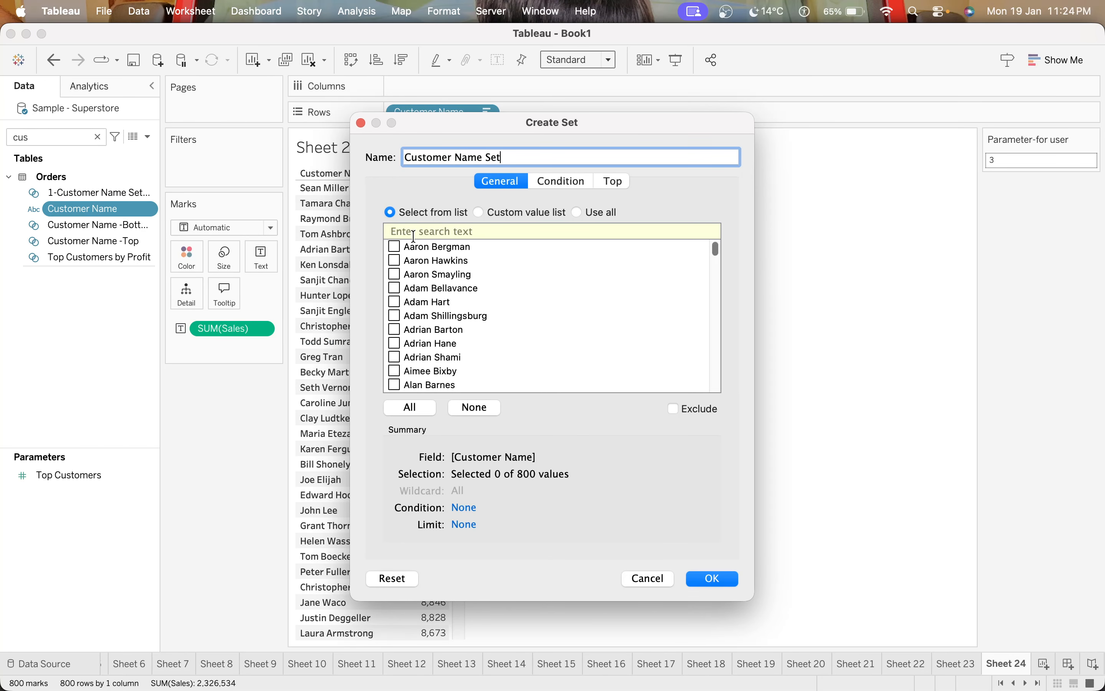
pyautogui.click(613, 180)
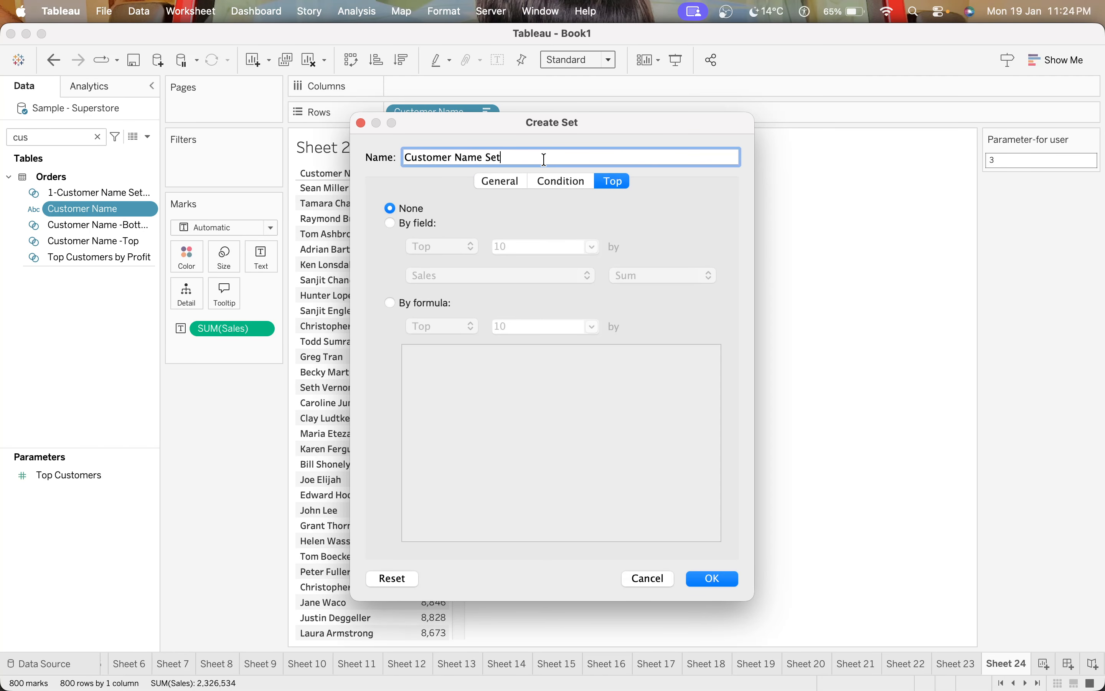
pyautogui.write('2-')
pyautogui.click(542, 159)
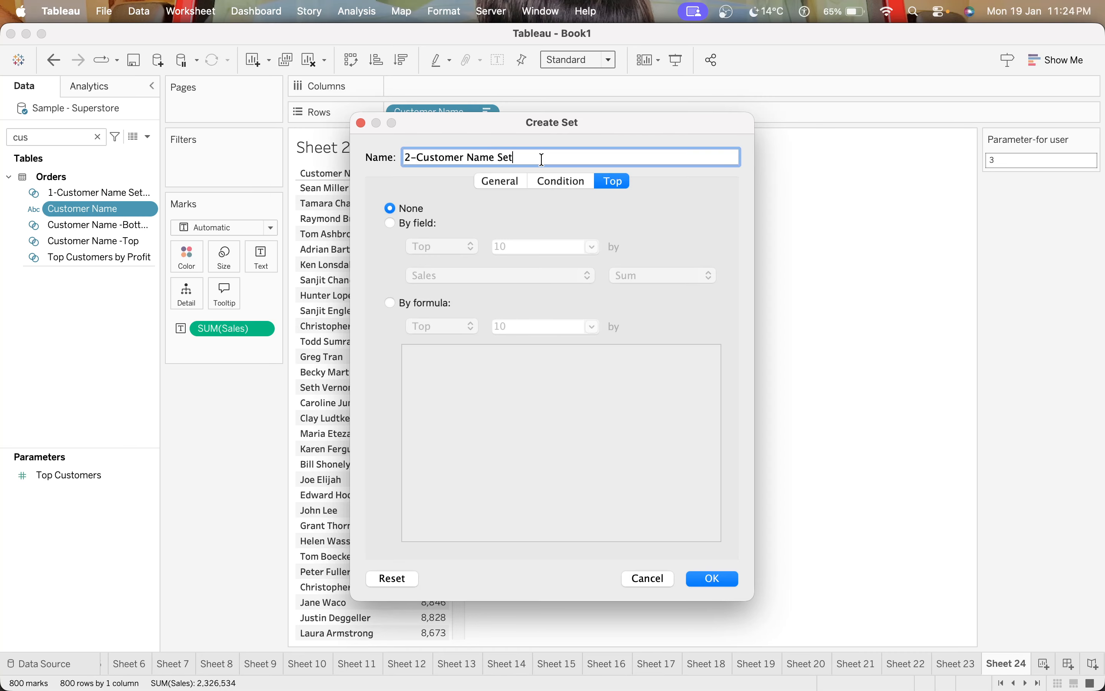
pyautogui.write('-bott')
pyautogui.press('BackSpace')
pyautogui.press('BackSpace')
pyautogui.press('BackSpace')
pyautogui.press('BackSpace')
pyautogui.write('bottom')
# - Limit the second set by field to the bottom customers by sum of Sales, counted by Parameter-for user, and create it
pyautogui.click(413, 223)
pyautogui.click(439, 247)
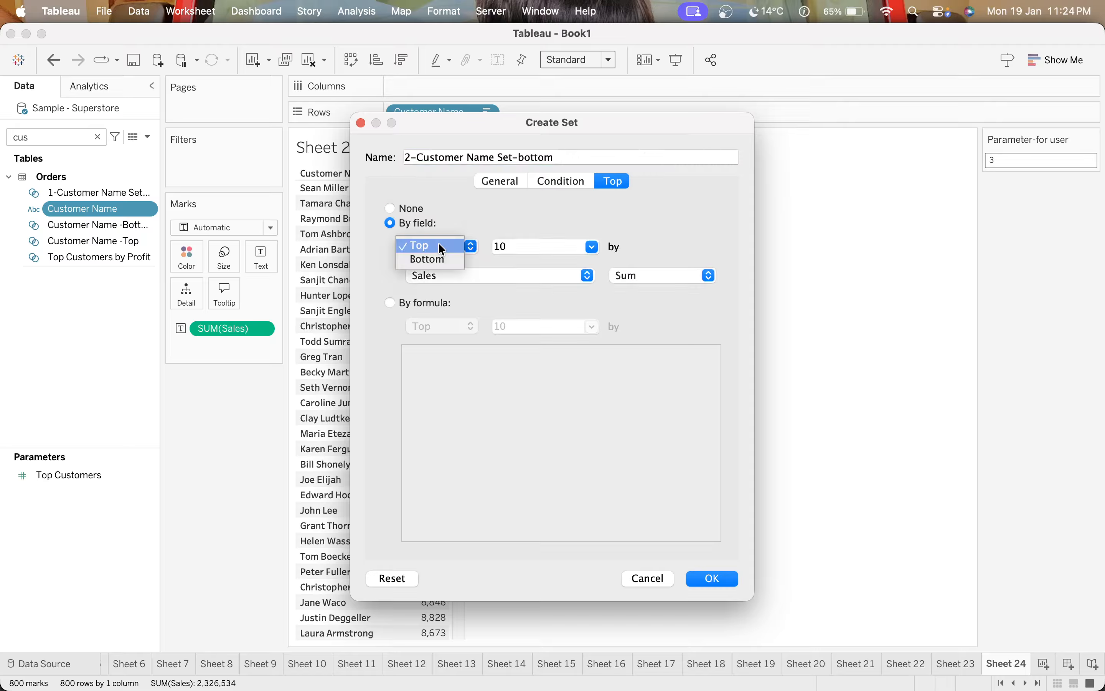
pyautogui.click(441, 258)
pyautogui.click(549, 244)
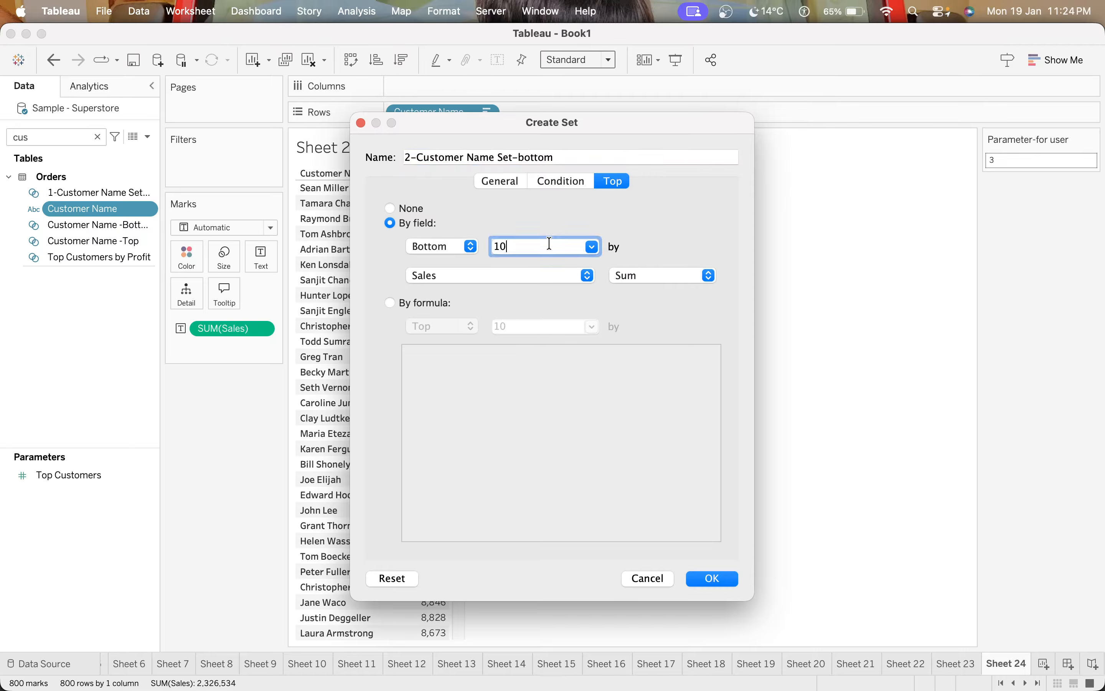
pyautogui.click(589, 247)
pyautogui.click(593, 284)
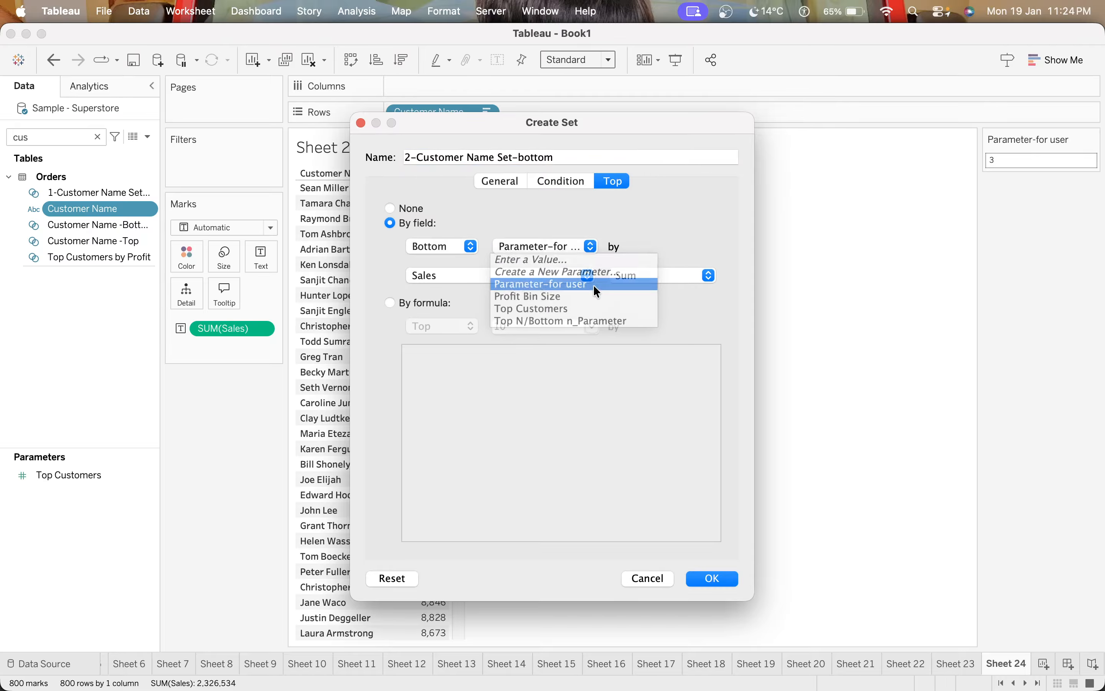
pyautogui.click(714, 579)
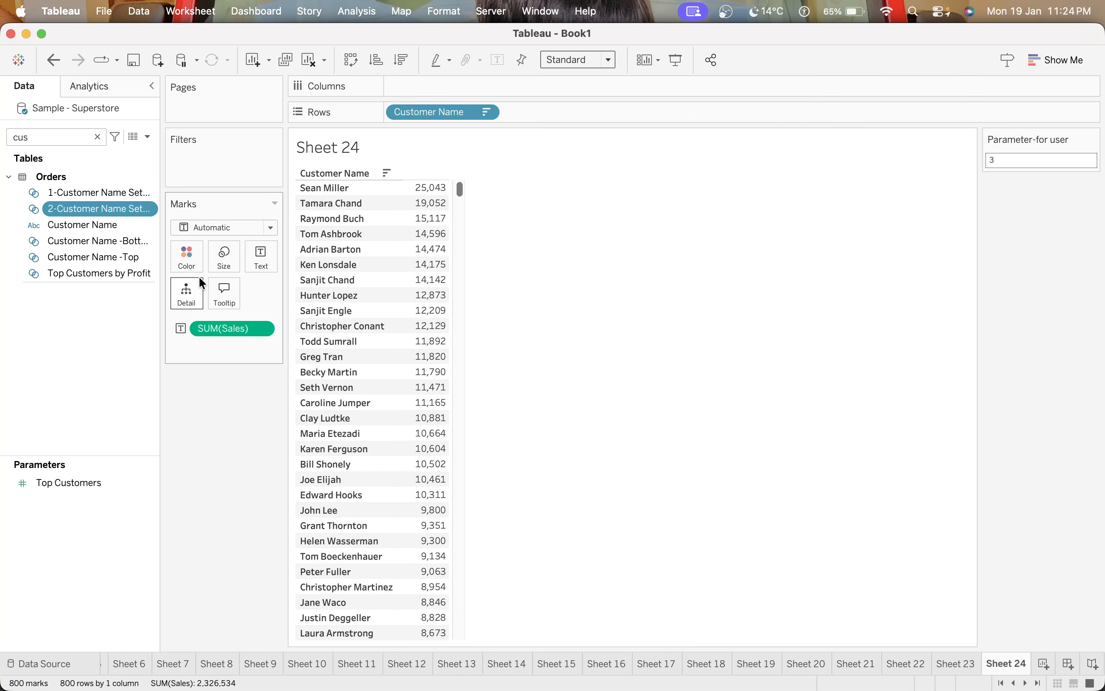
# - Create a combined set from 1-Customer Name Set-top and 2-Customer Name Set-bottom, including all members in both sets
pyautogui.click(114, 193)
pyautogui.keyDown('super'); pyautogui.click(122, 203); pyautogui.keyUp('super')
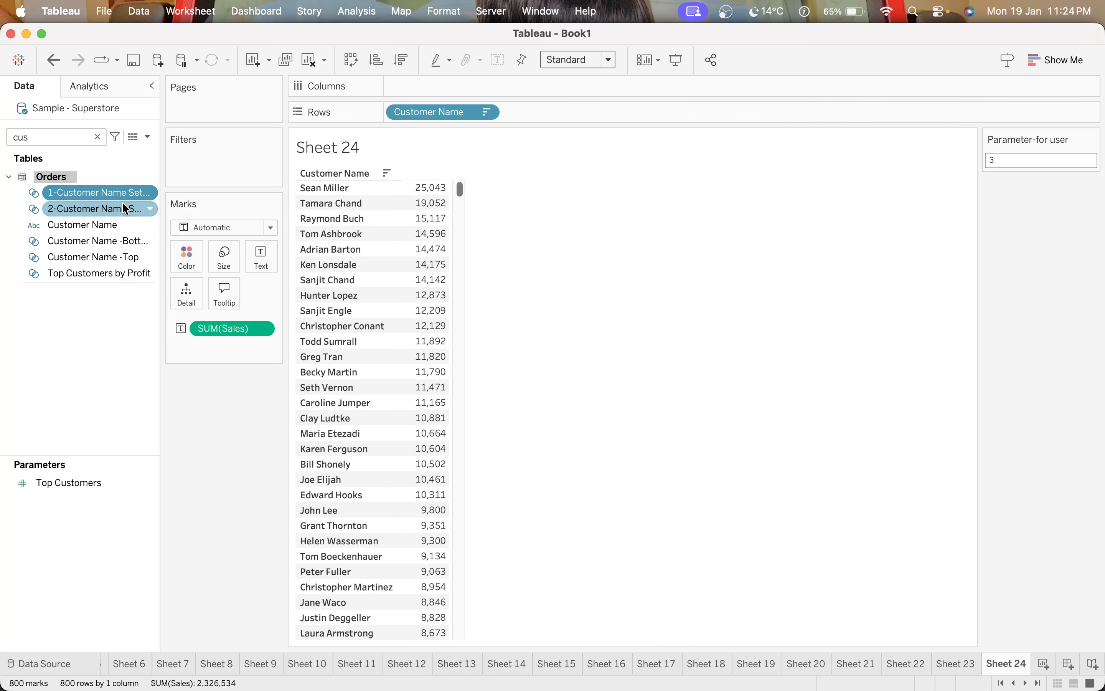
pyautogui.rightClick(122, 204)
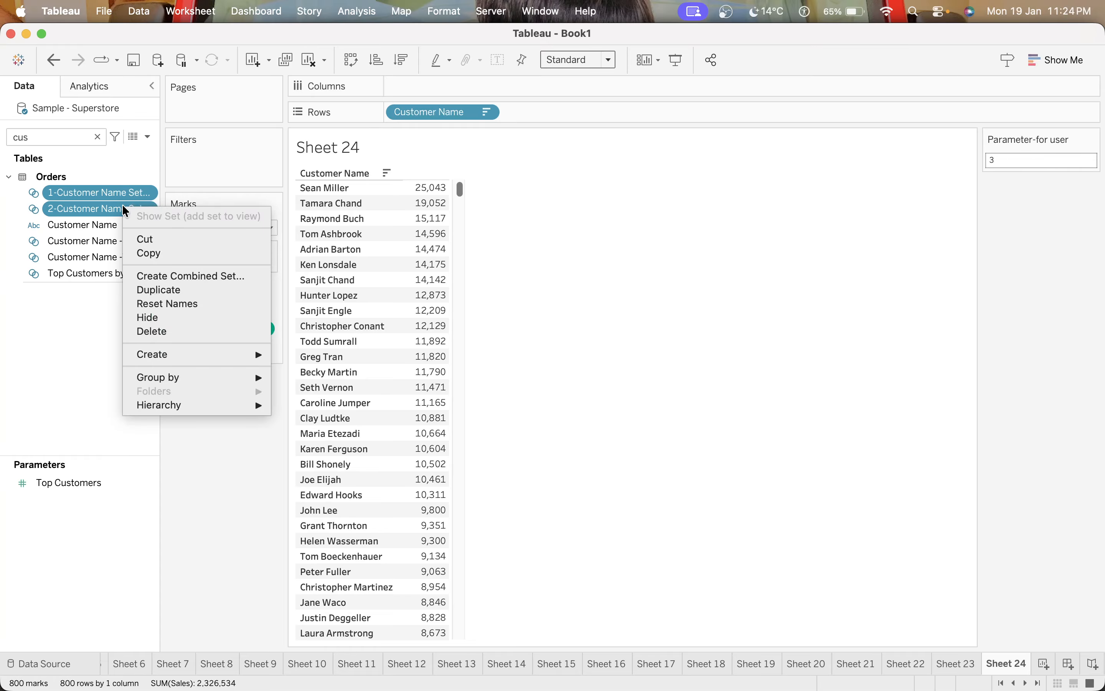
pyautogui.click(181, 276)
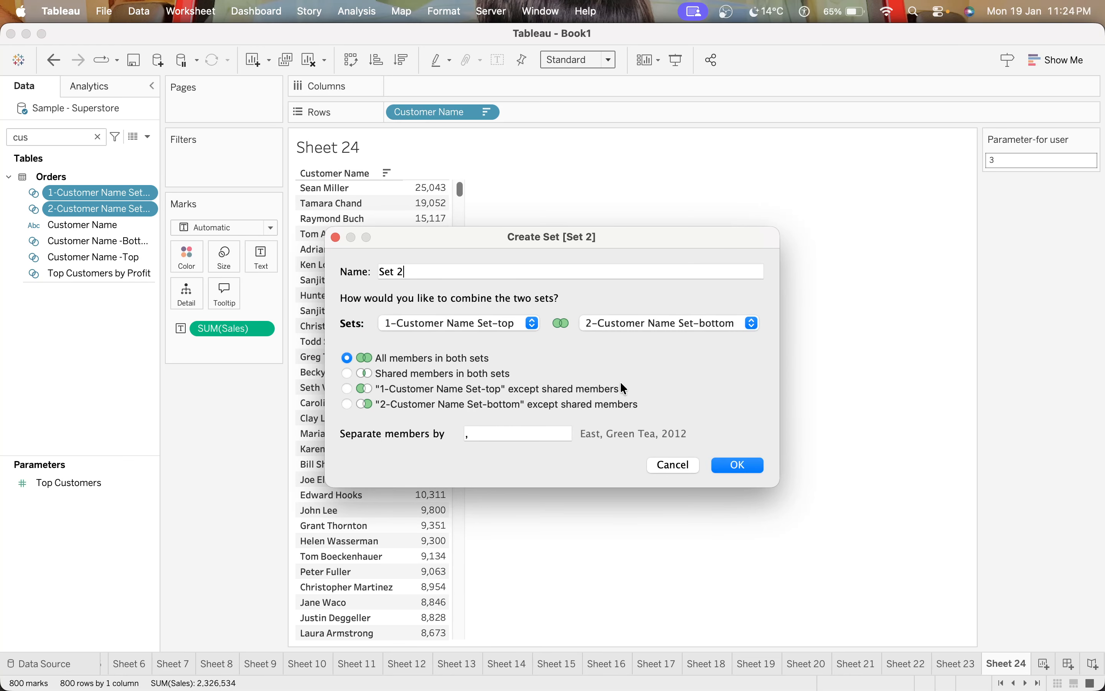
pyautogui.click(733, 455)
# - Search the fields for "set" and filter the sheet by the combined set Set 2
pyautogui.doubleClick(55, 137)
pyautogui.write('se')
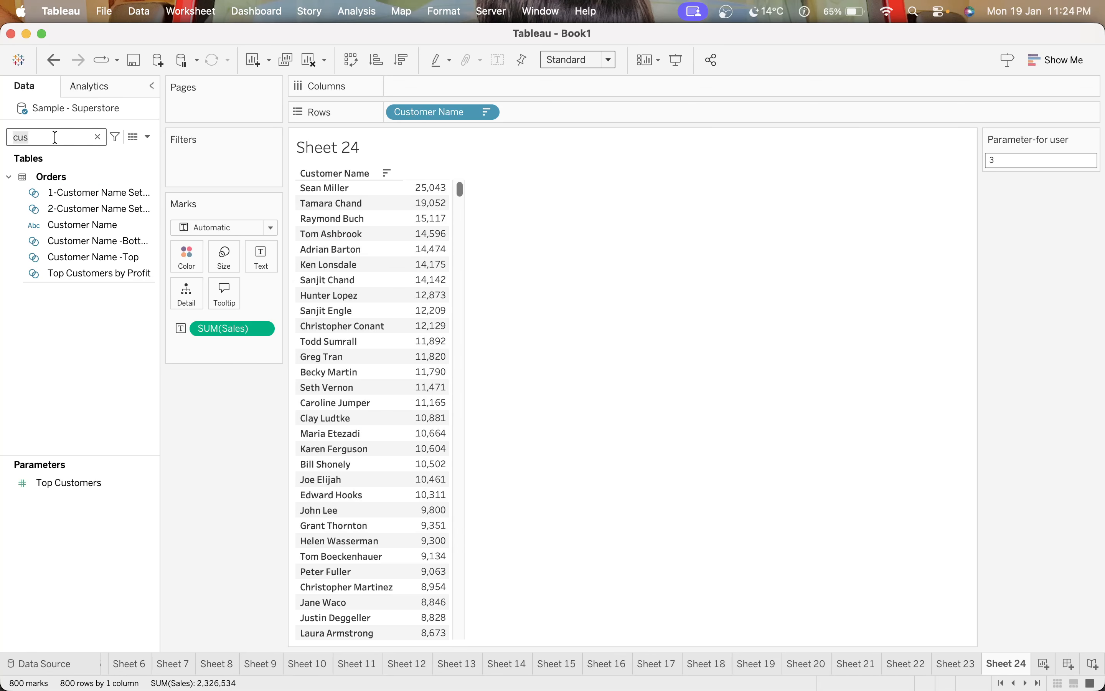
pyautogui.write('t')
pyautogui.moveTo(84, 240); pyautogui.dragTo(224, 173)
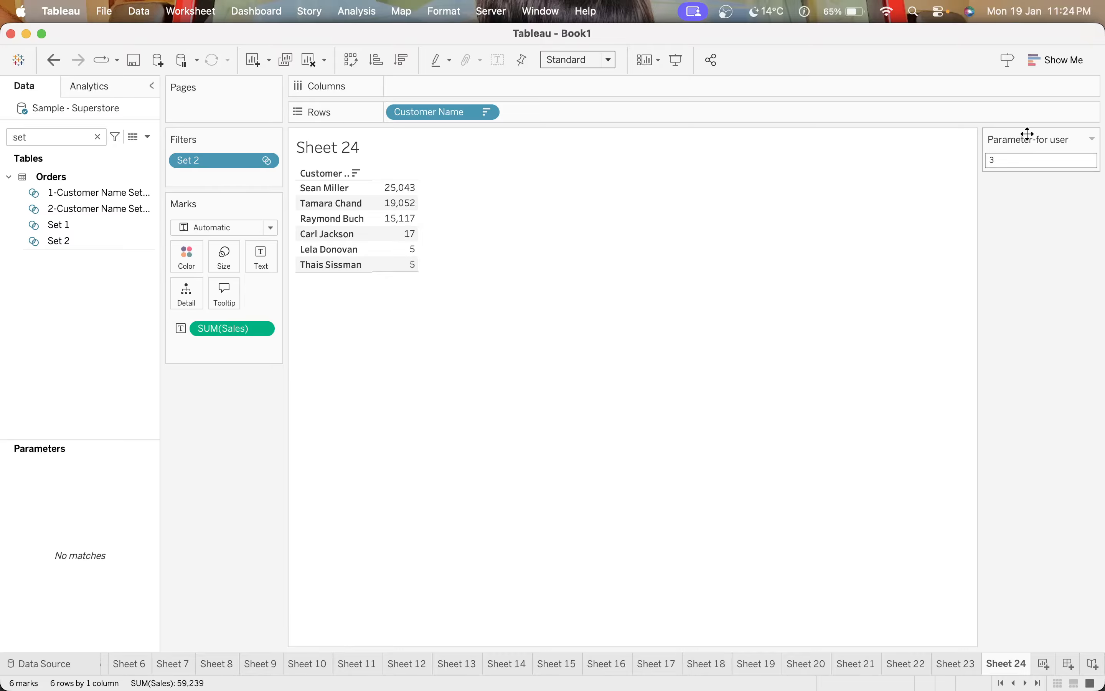
# - Test Parameter-for user with 5, 3 and 5 again, end with it set to 10, and check the top and bottom customers listed
pyautogui.click(1036, 153)
pyautogui.write('5')
pyautogui.press('Return')
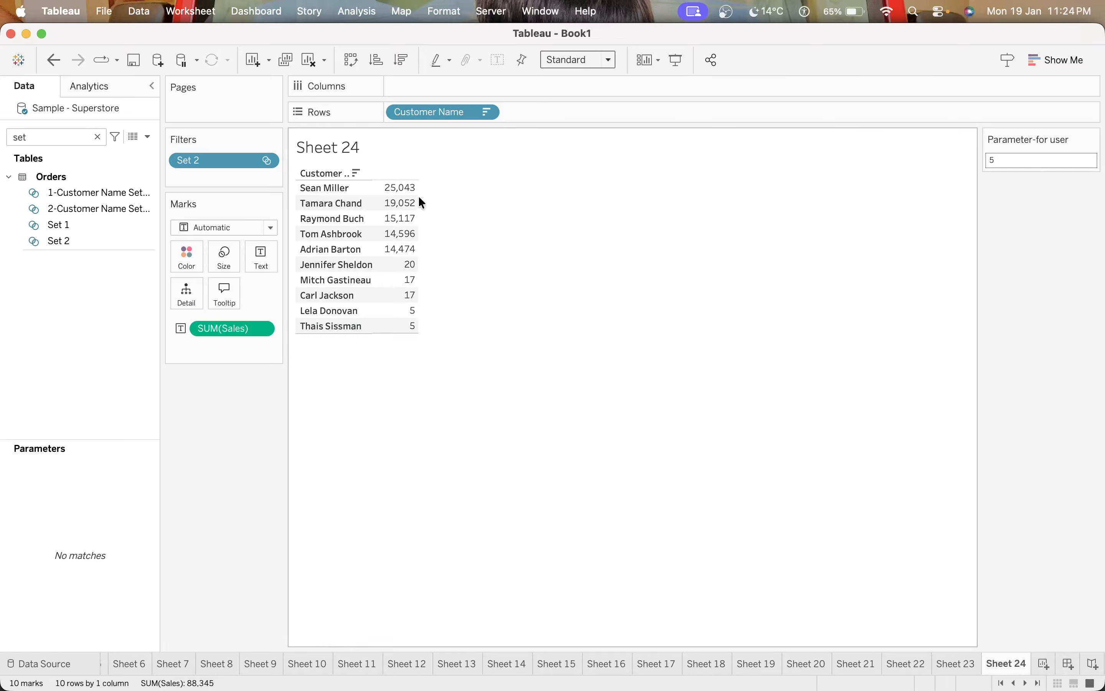
pyautogui.moveTo(415, 312)
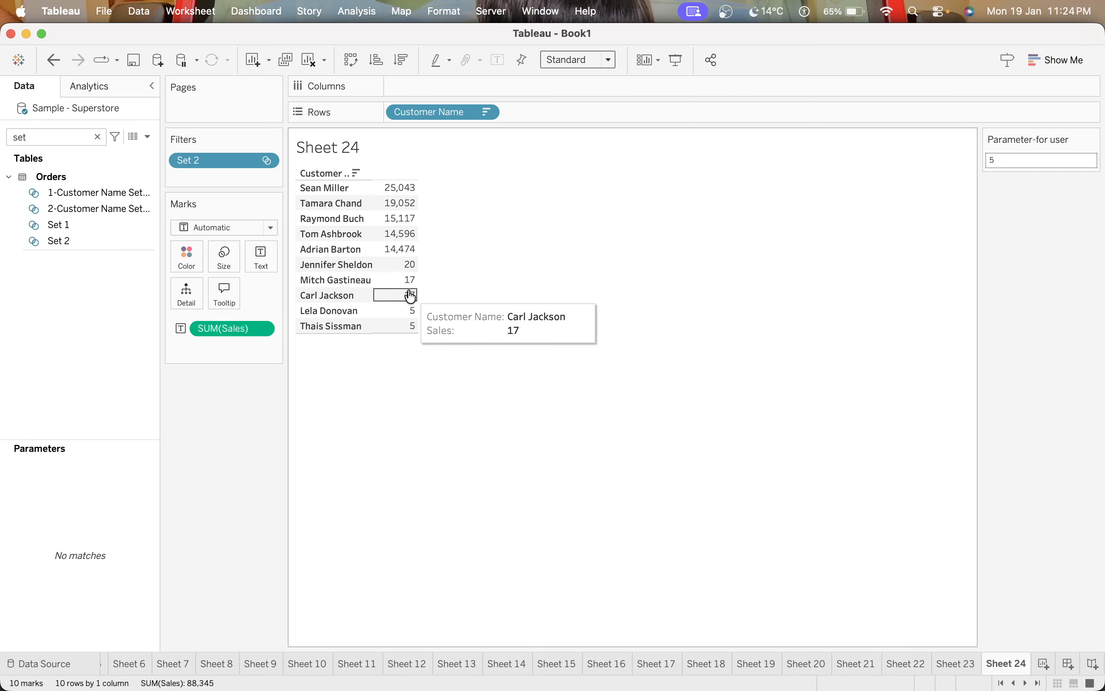
pyautogui.click(1021, 163)
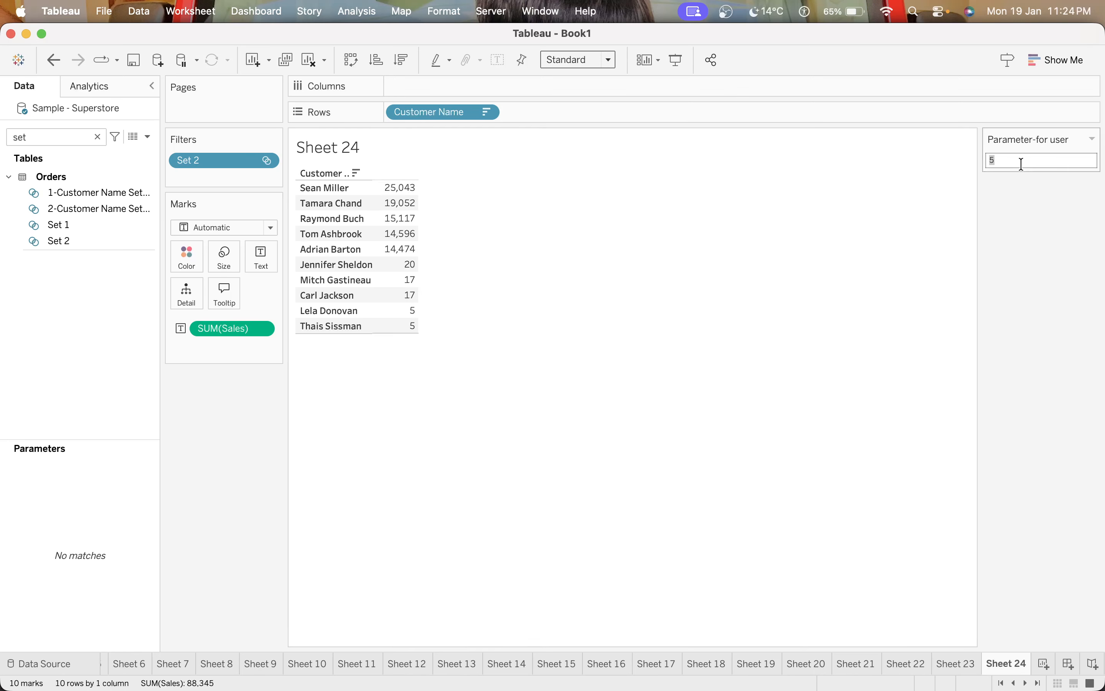
pyautogui.write('3')
pyautogui.press('Return')
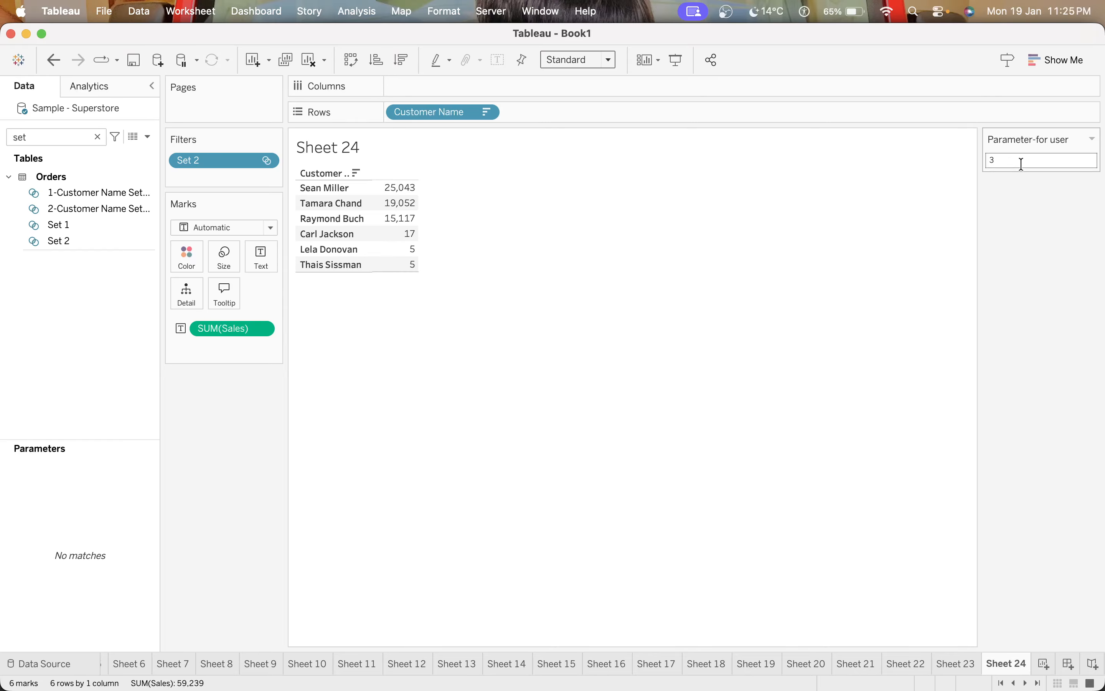
pyautogui.click(1021, 163)
pyautogui.write('5')
pyautogui.press('Return')
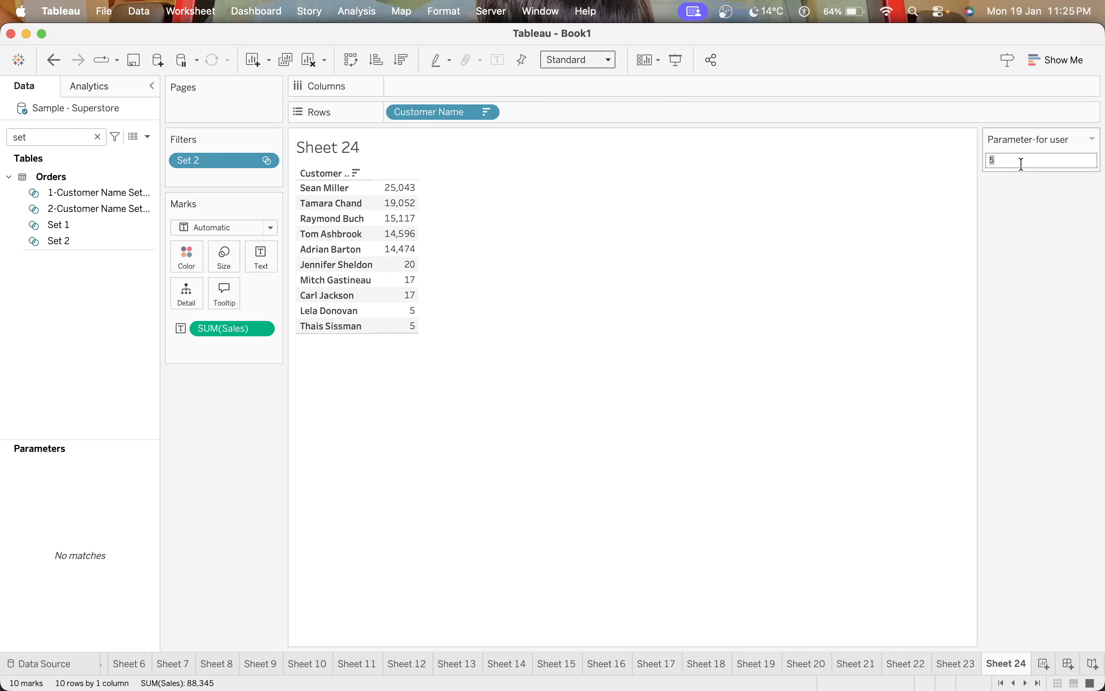
pyautogui.write('10')
pyautogui.press('Return')
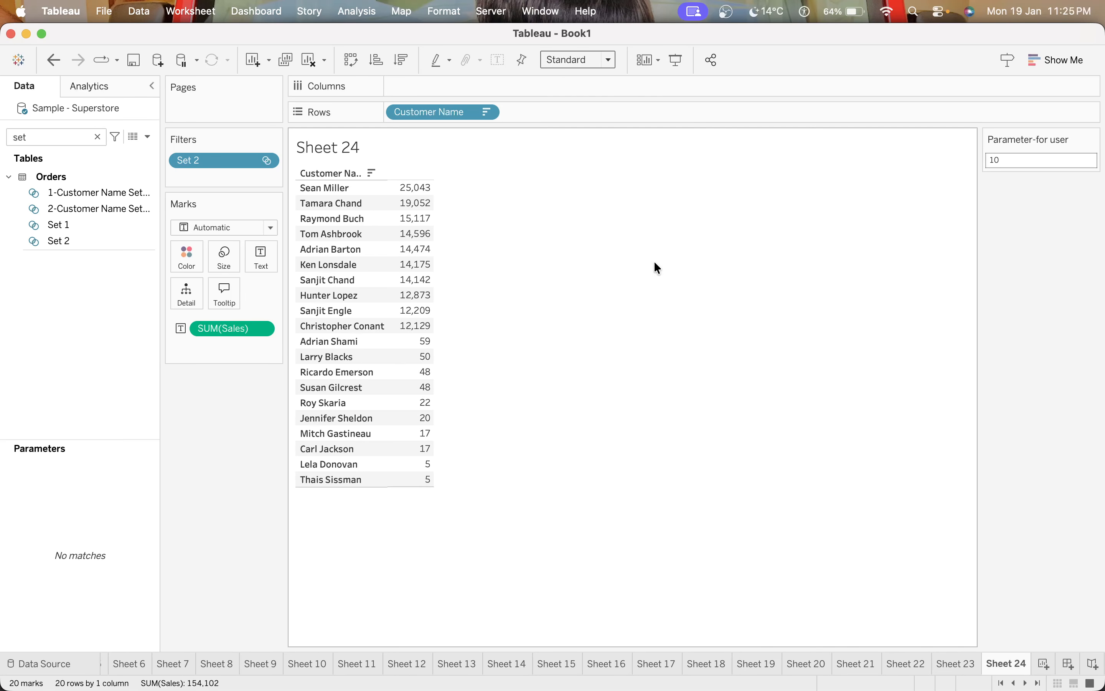
pyautogui.moveTo(424, 191)
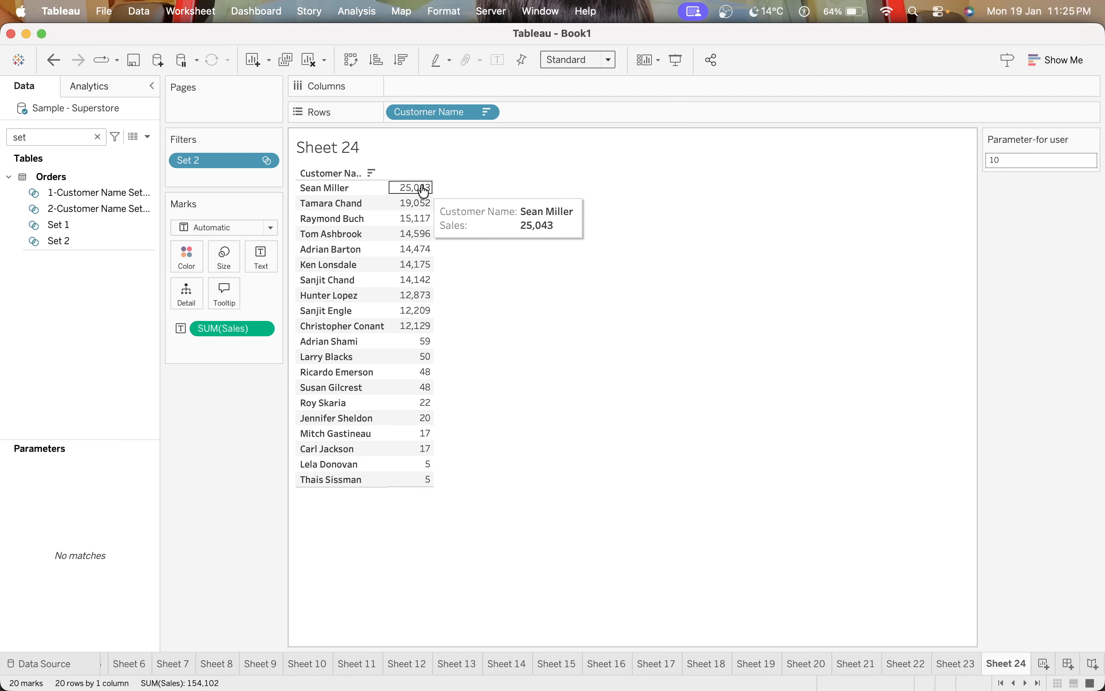
pyautogui.moveTo(400, 339)
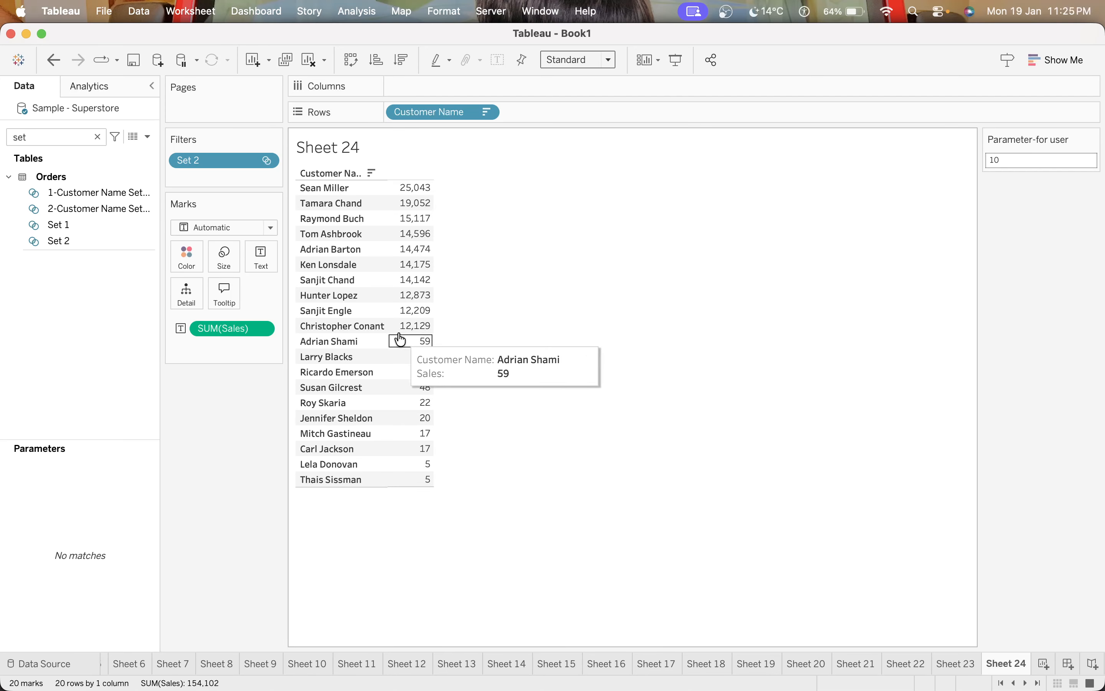